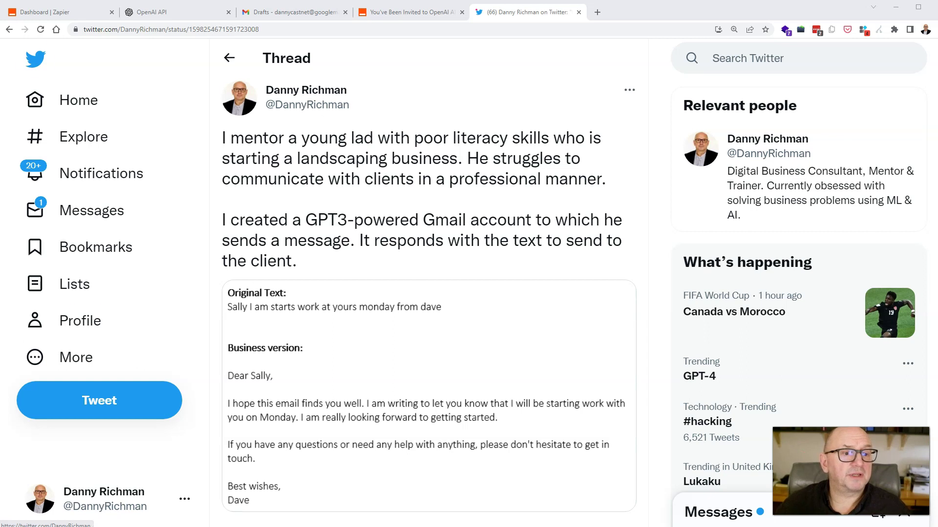
# Look over the Zapier dashboard, the Gmail drafts, the OpenAI API site and the Zapier invite for the OpenAI API integration.
pyautogui.click(49, 14)
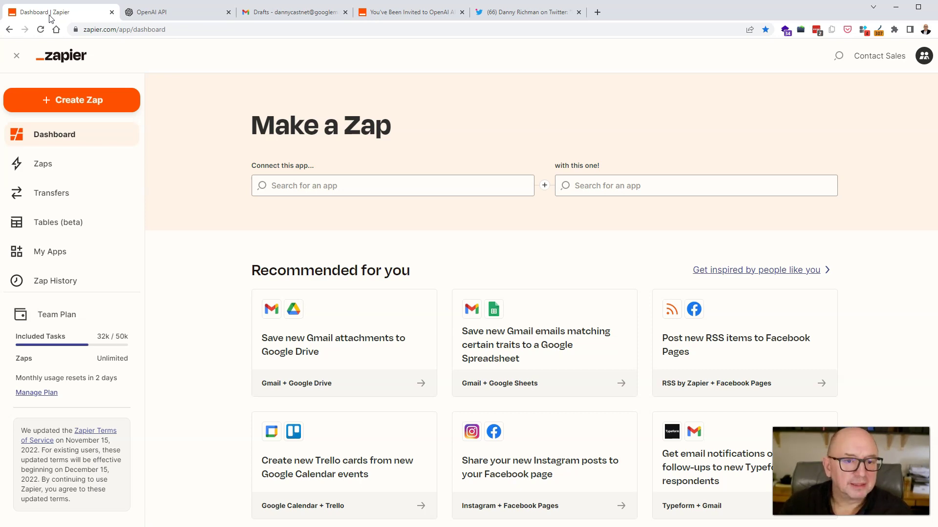
pyautogui.click(269, 16)
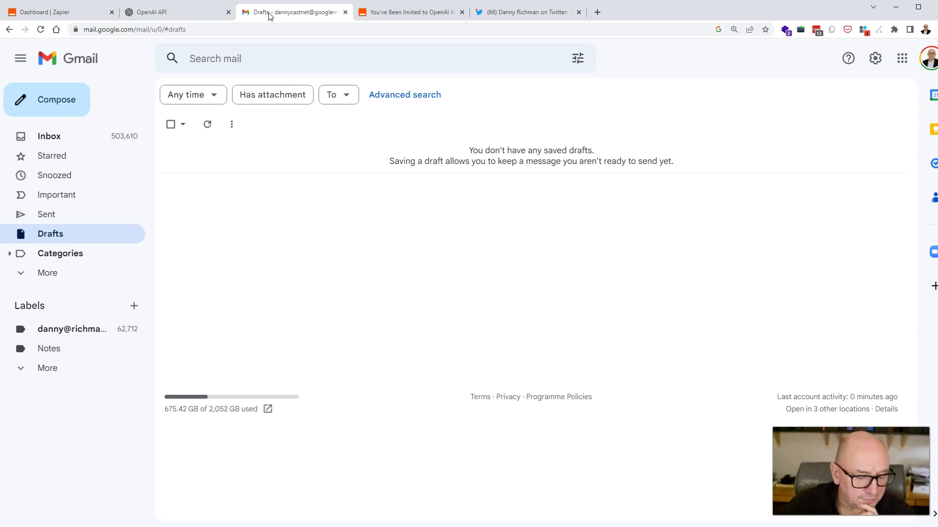
pyautogui.click(170, 15)
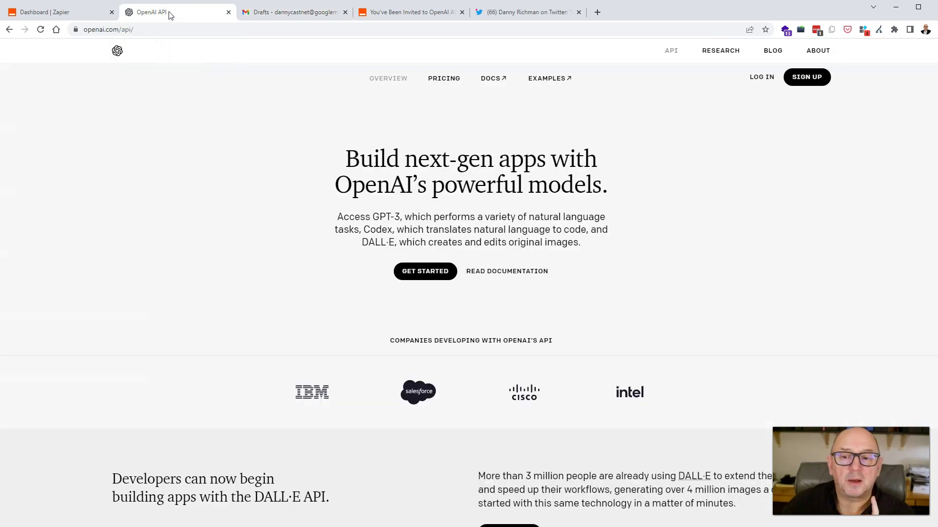
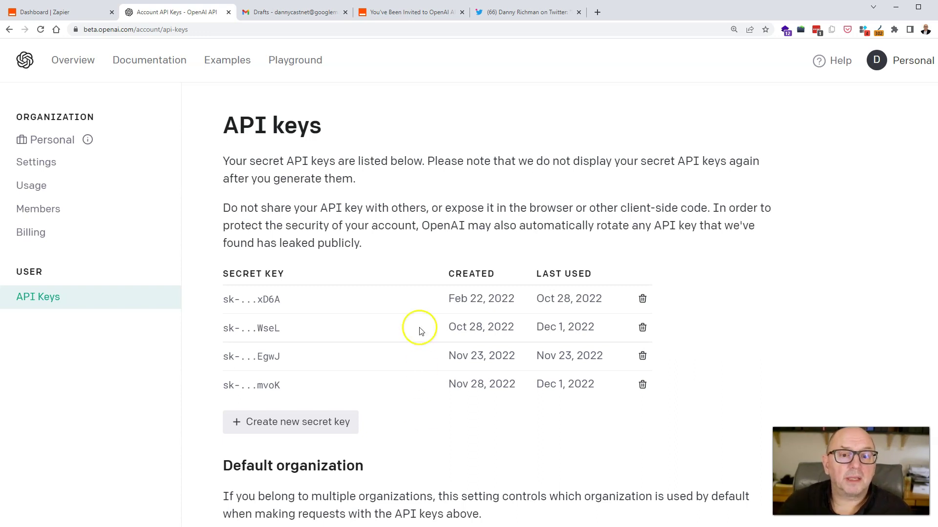
pyautogui.click(425, 13)
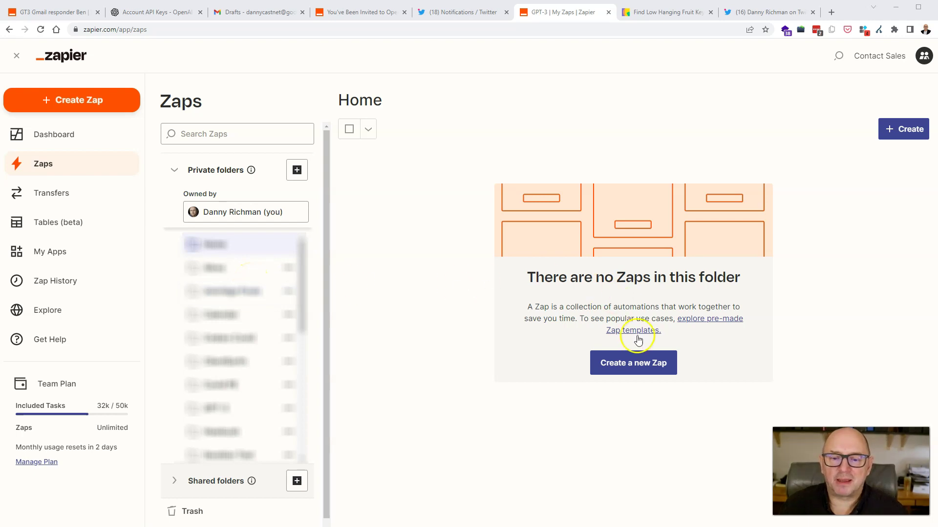
# Create a new Zap and name it "Bot Writer".
pyautogui.click(632, 370)
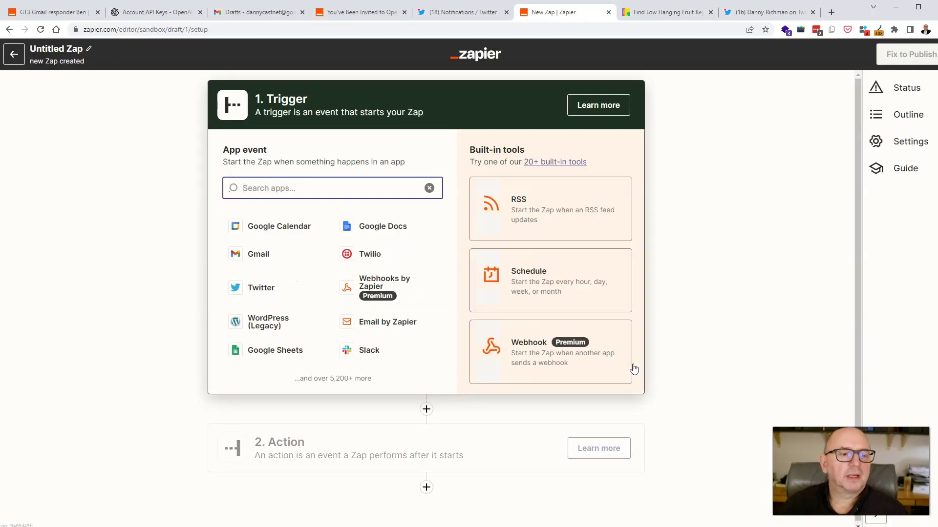
pyautogui.click(90, 50)
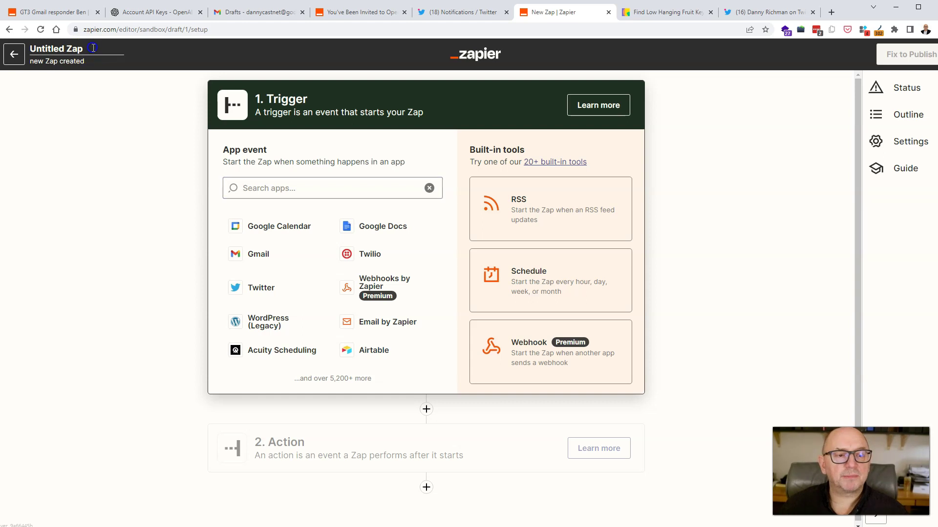
pyautogui.click(98, 48)
pyautogui.hotkey('ctrl', 'a')
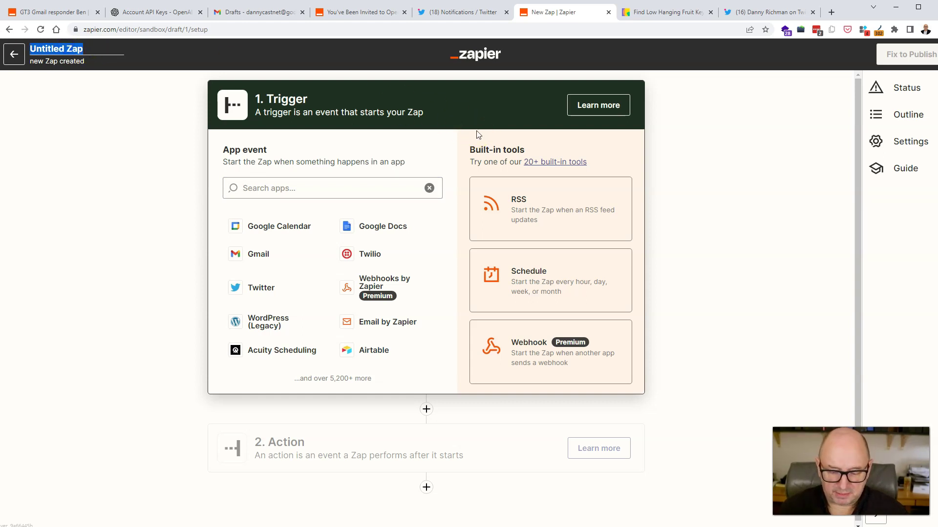
pyautogui.write('Bot Wri')
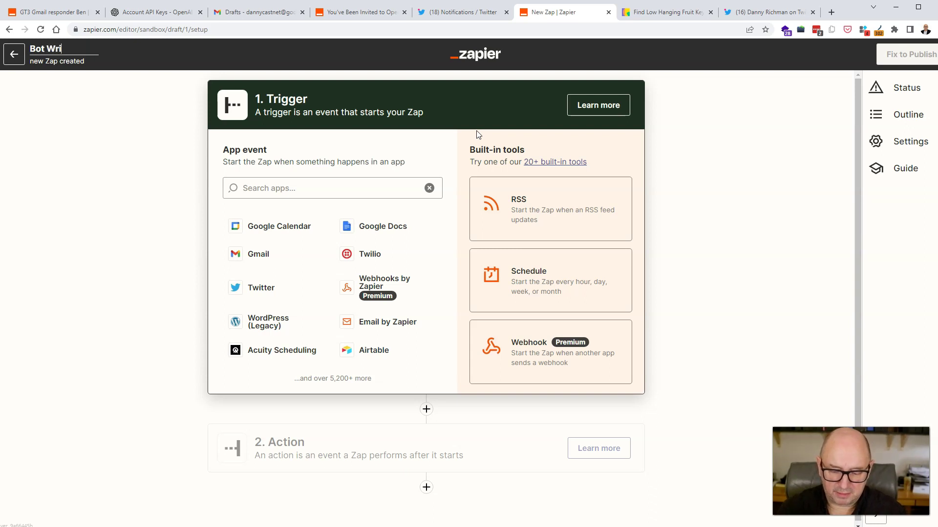
pyautogui.write('ter')
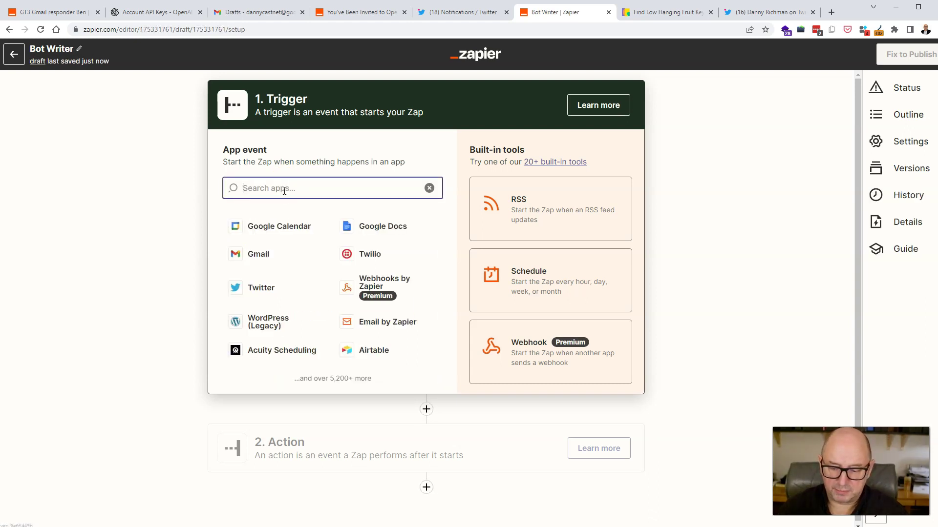
# Choose Gmail as the trigger app with the New Email event and continue to the account selection.
pyautogui.write('gma')
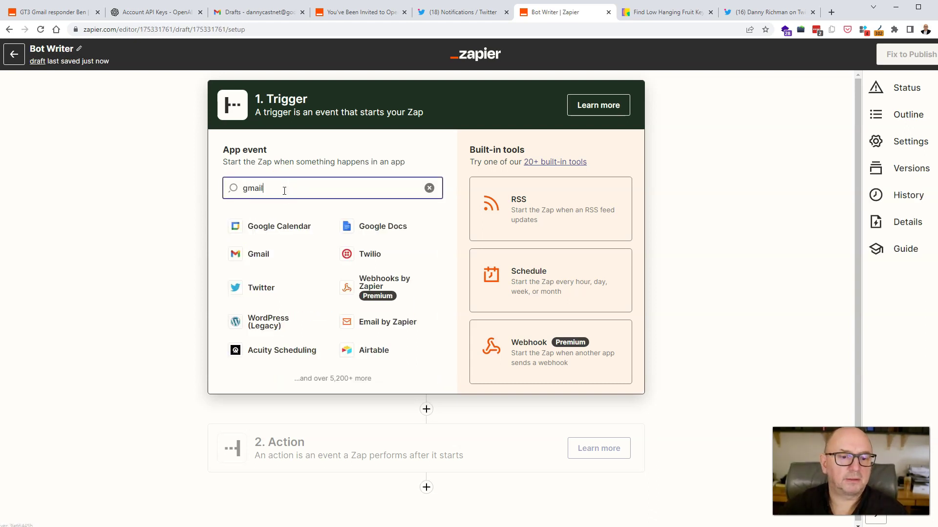
pyautogui.write('il')
pyautogui.click(262, 224)
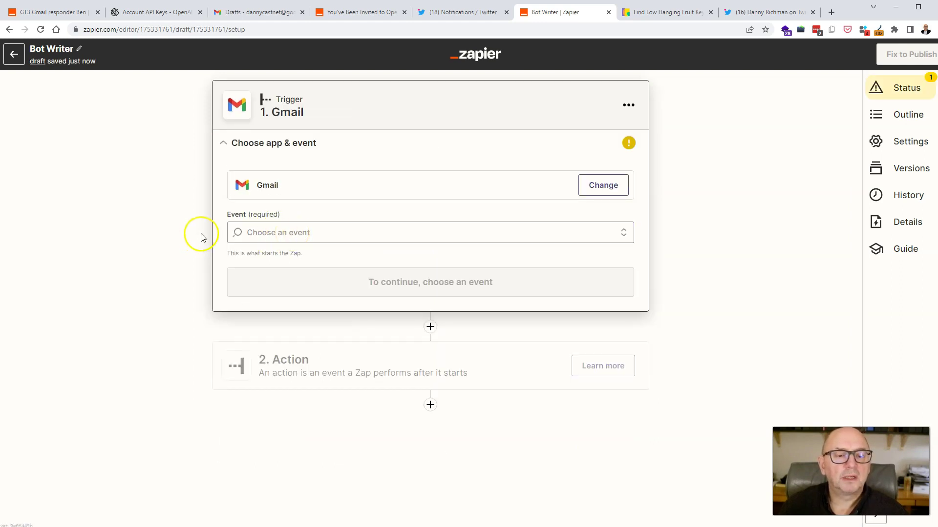
pyautogui.click(265, 233)
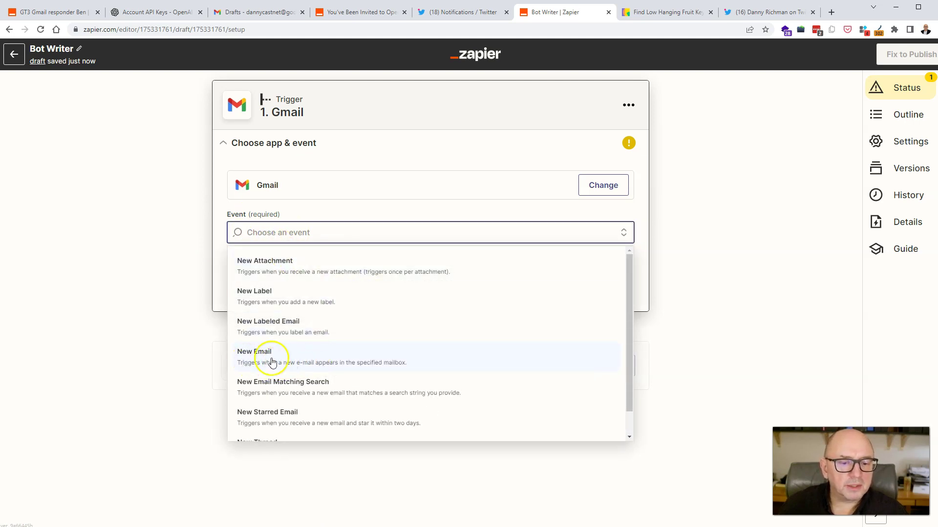
pyautogui.click(377, 366)
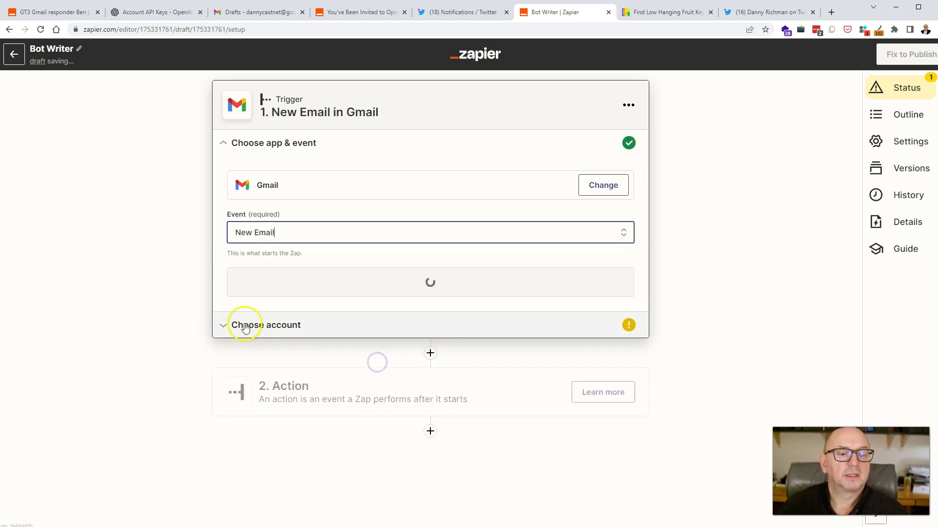
pyautogui.click(379, 288)
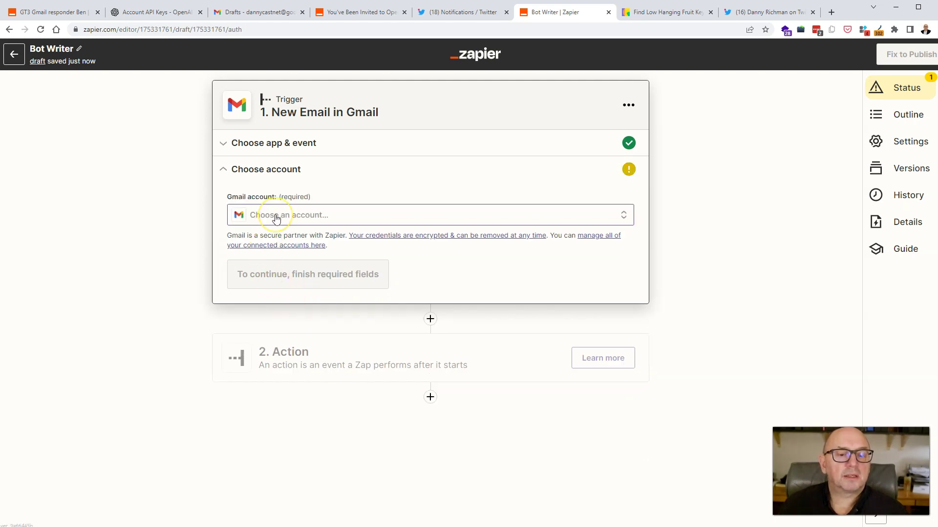
# Select the connected Gmail account for the New Email trigger.
pyautogui.click(276, 218)
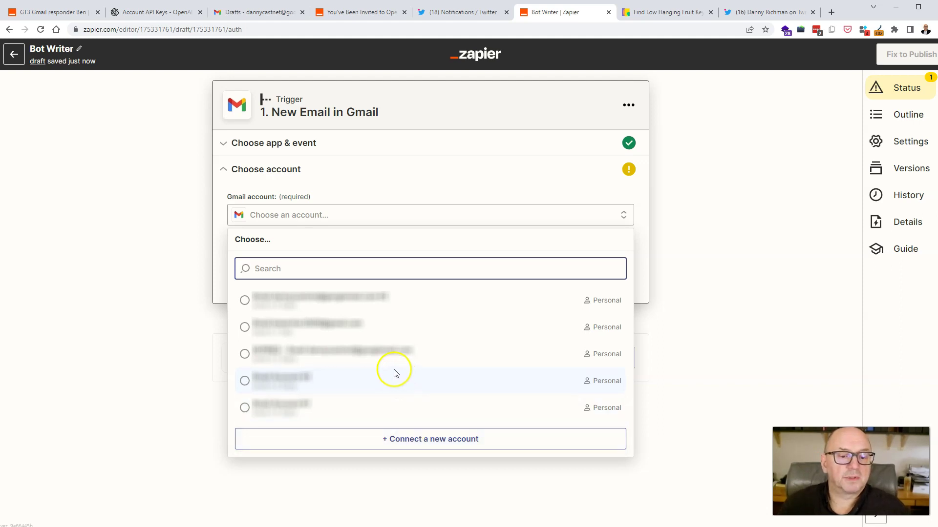
pyautogui.click(320, 299)
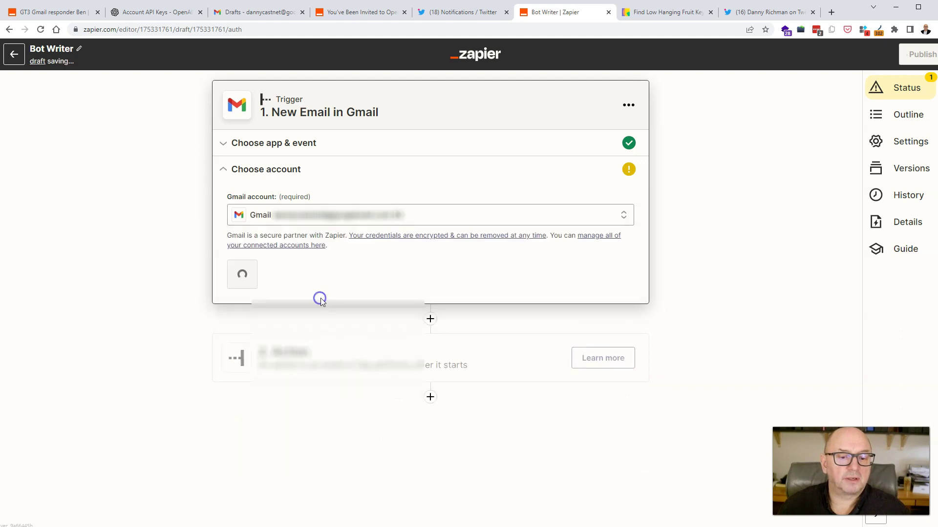
pyautogui.click(330, 216)
pyautogui.click(293, 330)
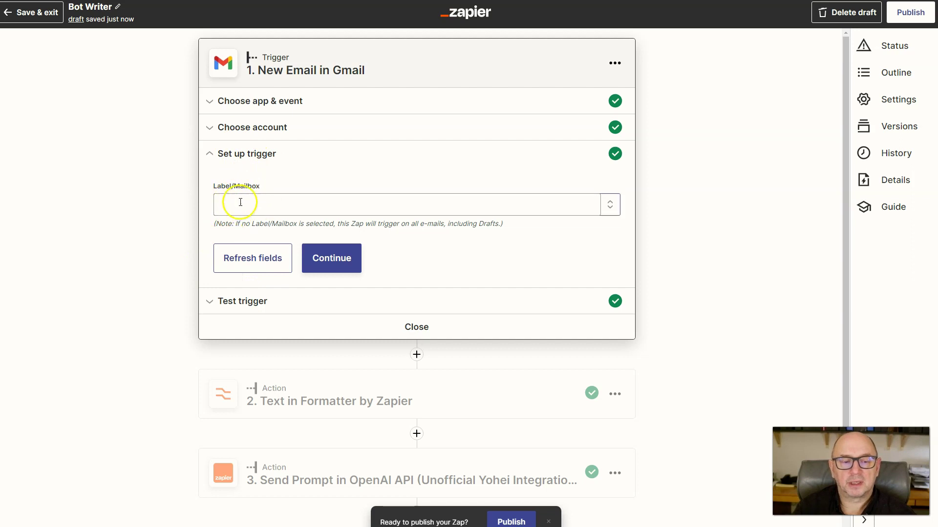
# Set the trigger's Label/Mailbox to INBOX and continue to the trigger test.
pyautogui.click(241, 204)
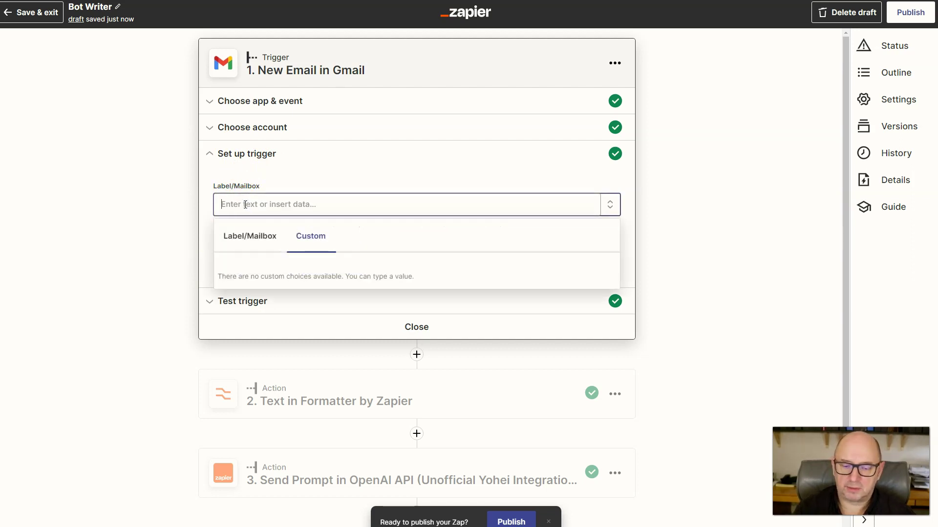
pyautogui.click(246, 237)
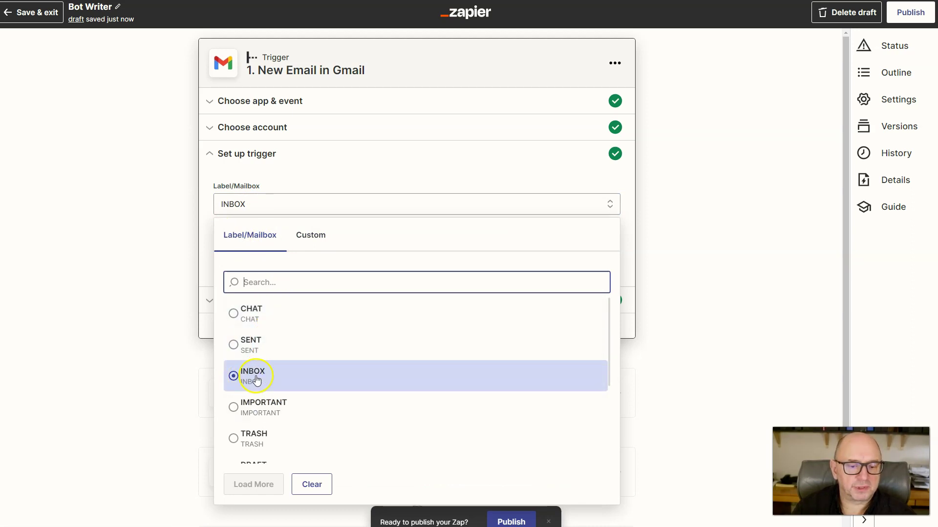
pyautogui.click(252, 380)
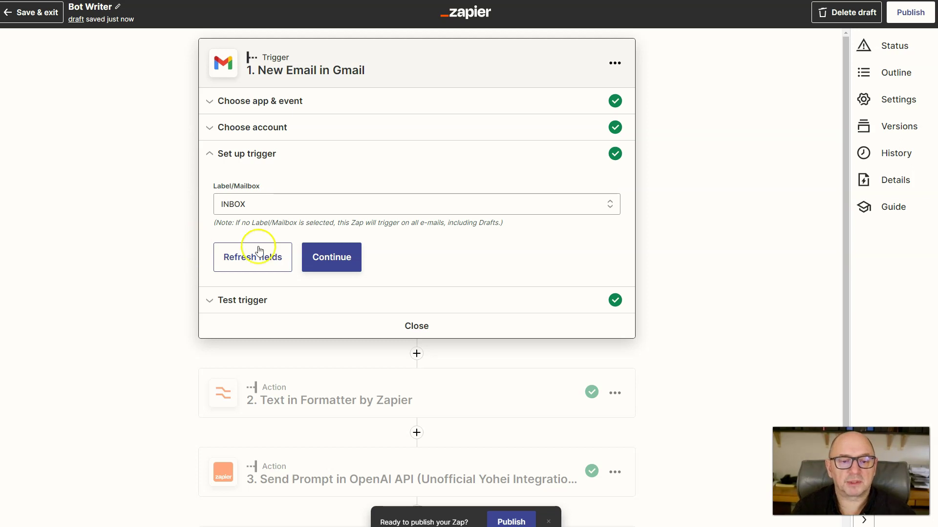
pyautogui.click(342, 258)
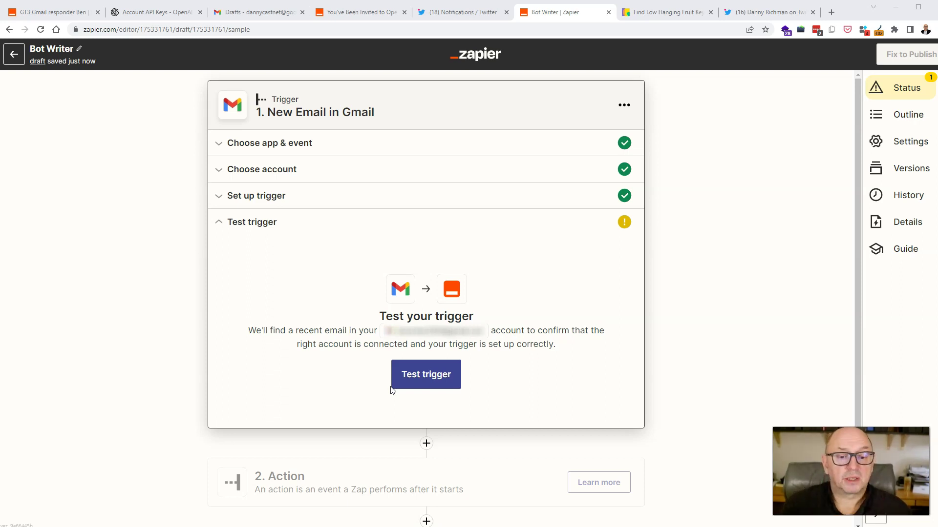
# Test the Gmail trigger, examine the sample email's fields and body text, and continue to the action setup.
pyautogui.click(432, 377)
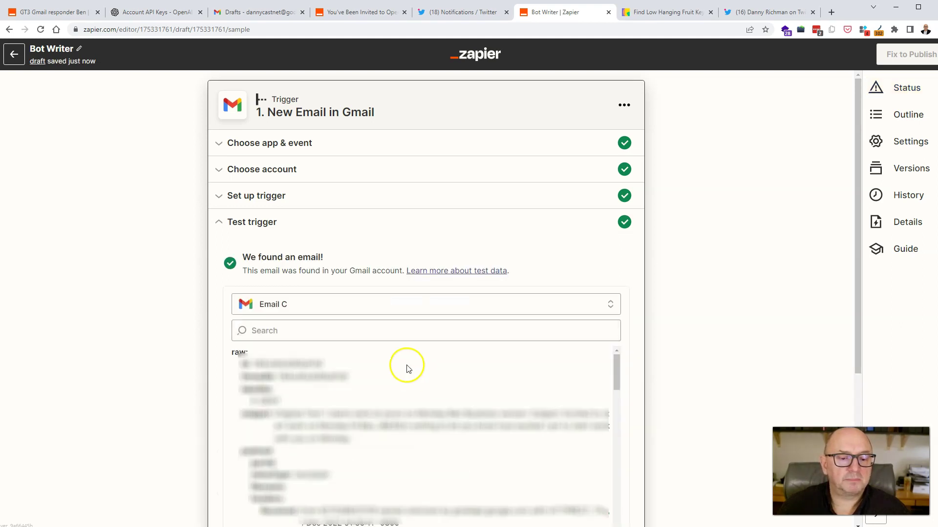
pyautogui.scroll(-1, 408, 367)
pyautogui.scroll(-2, 409, 367)
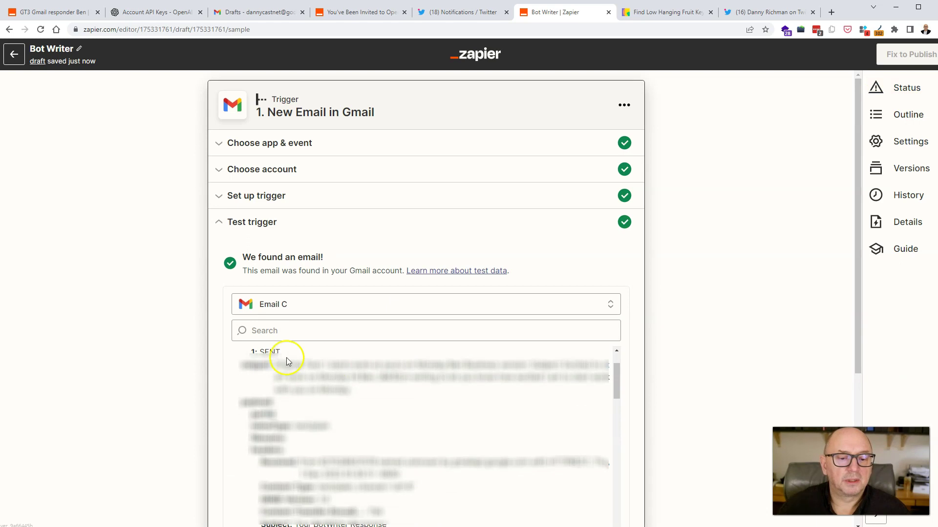
pyautogui.scroll(2, 306, 355)
pyautogui.scroll(-4, 309, 358)
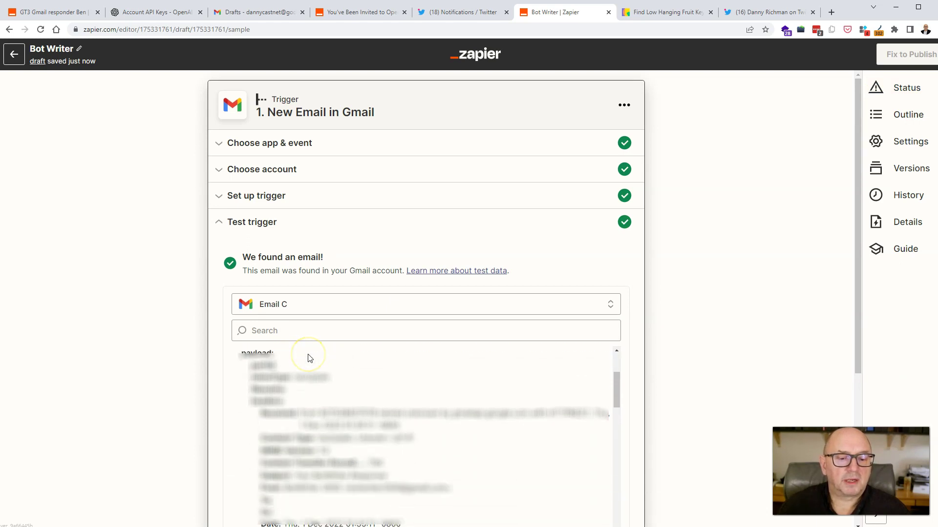
pyautogui.scroll(2, 308, 354)
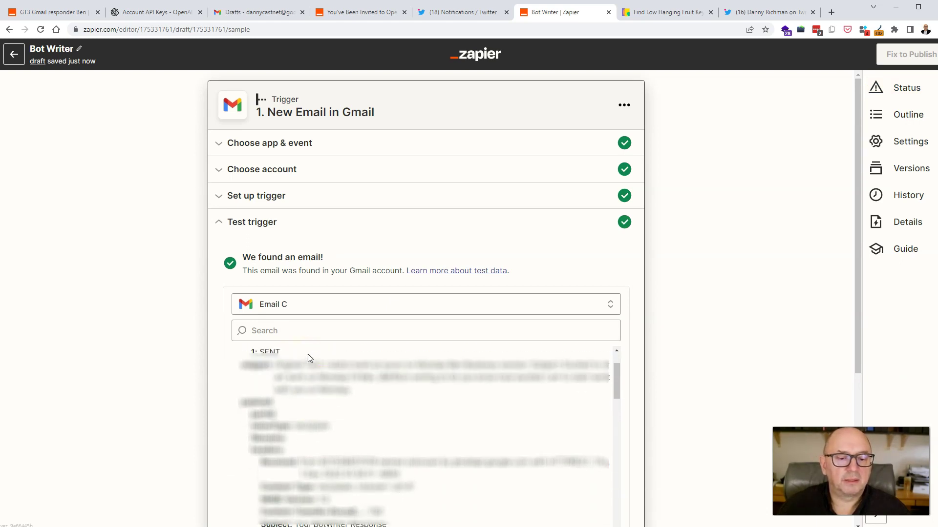
pyautogui.scroll(2, 307, 354)
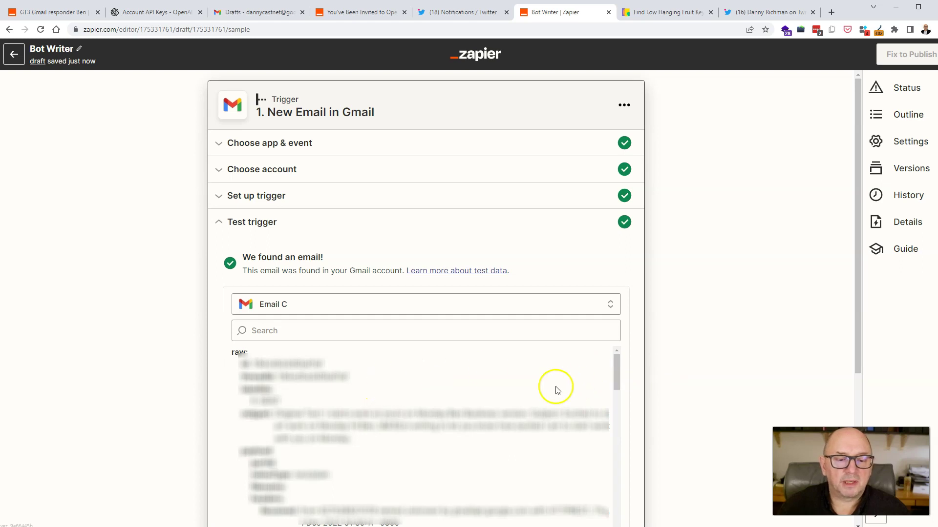
pyautogui.scroll(-3, 672, 374)
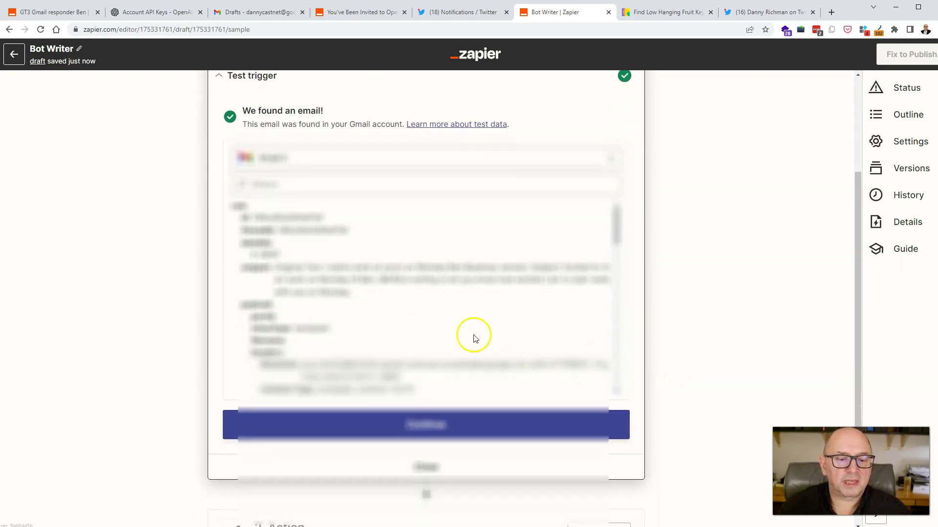
pyautogui.scroll(-4, 437, 320)
pyautogui.scroll(-8, 439, 322)
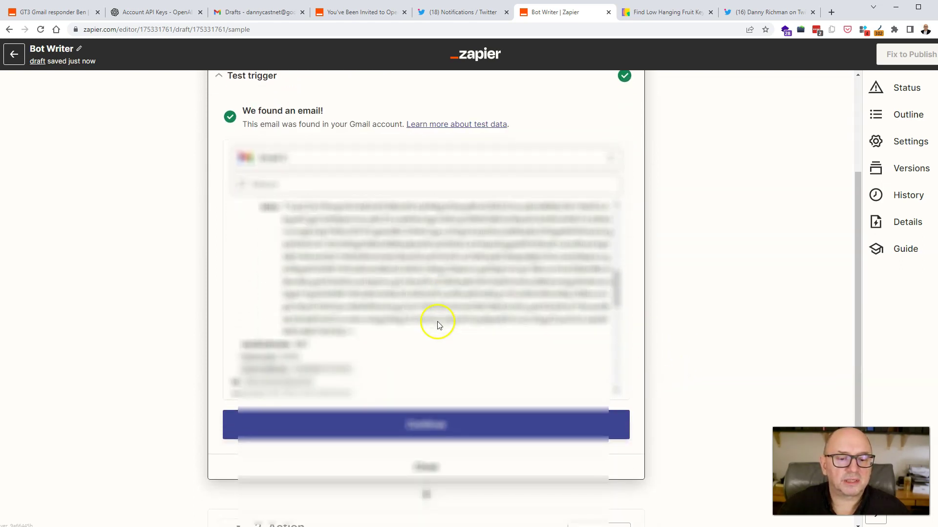
pyautogui.scroll(-6, 438, 326)
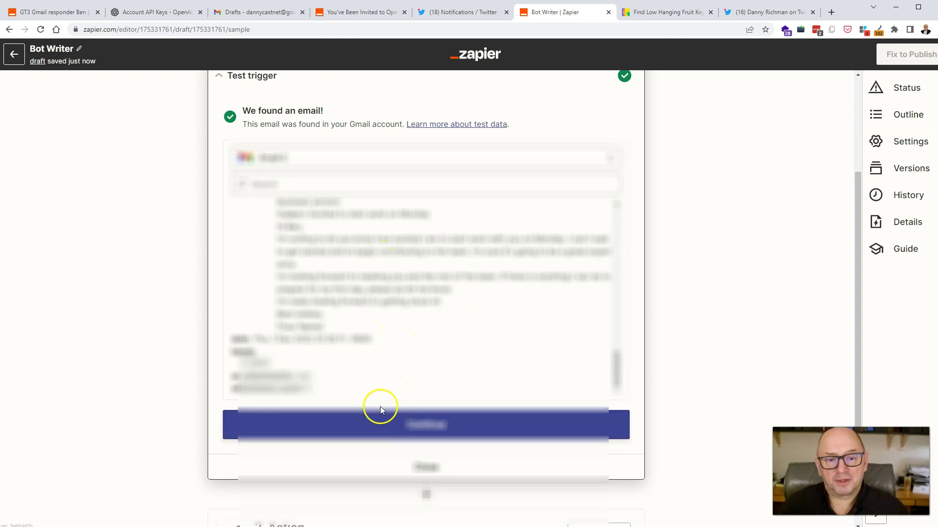
pyautogui.click(391, 420)
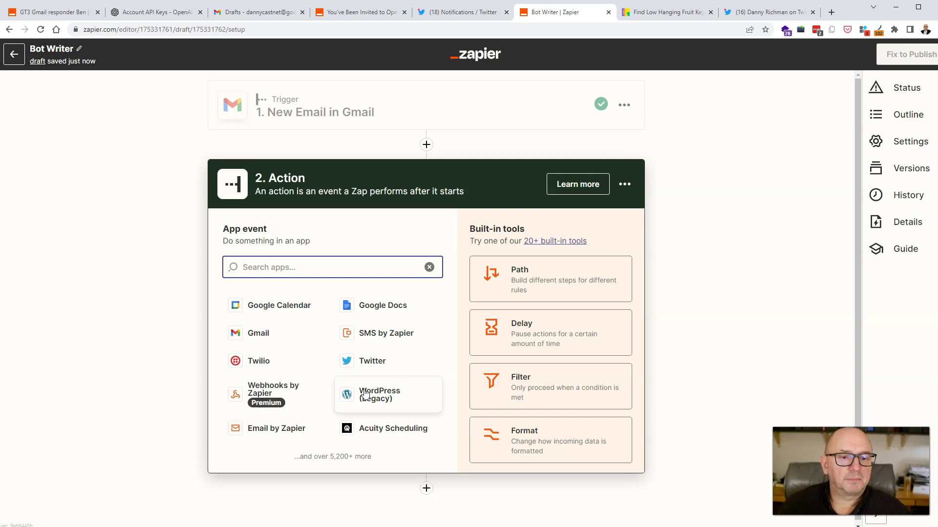
# Search the action apps for "openai" and choose OpenAI API (Unofficial Yohei Integration) (1.1.0) as the action app.
pyautogui.click(379, 14)
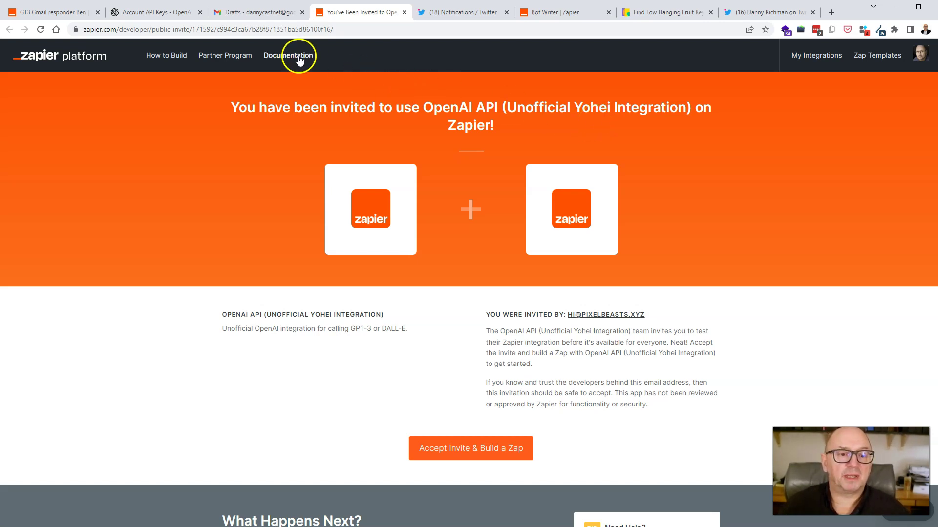
pyautogui.click(567, 16)
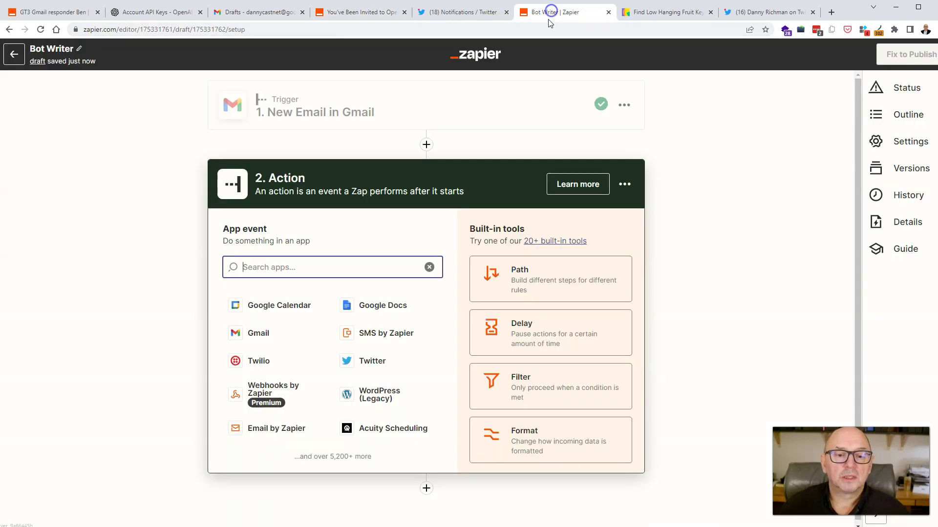
pyautogui.click(277, 262)
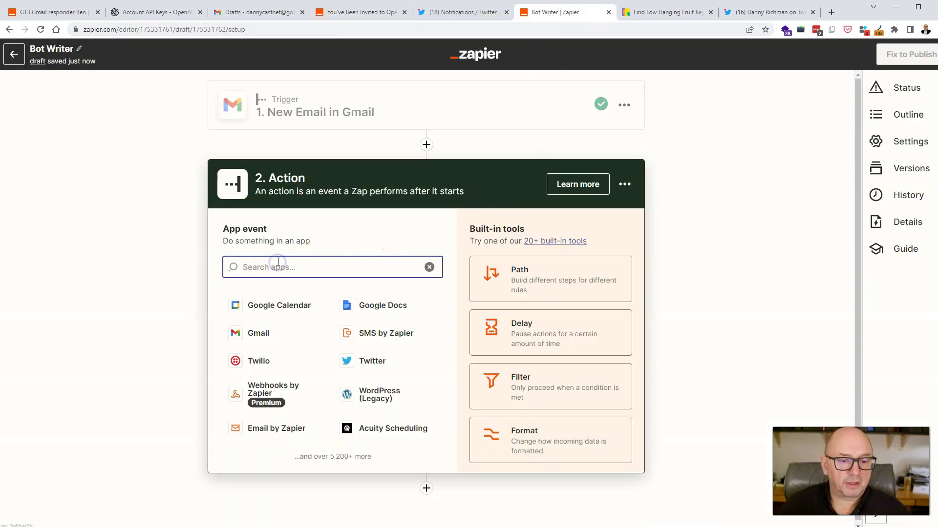
pyautogui.write('openai')
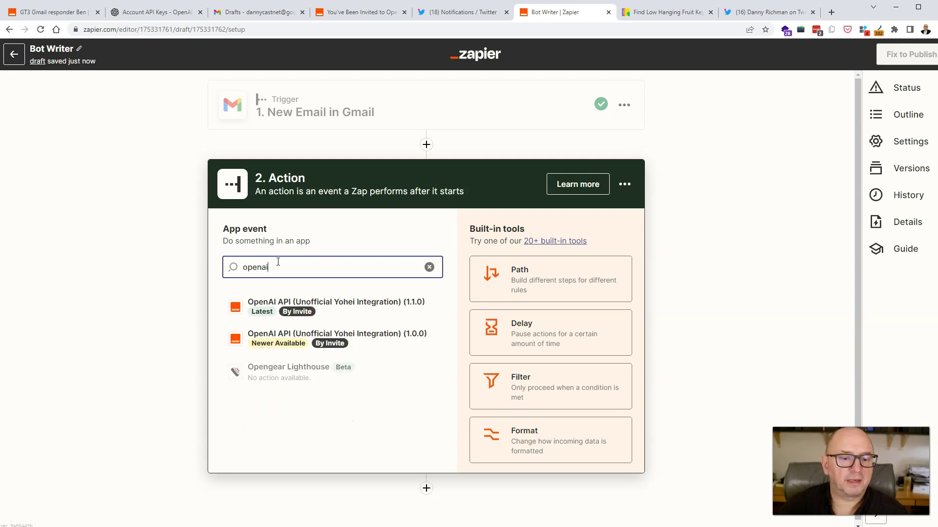
pyautogui.click(305, 314)
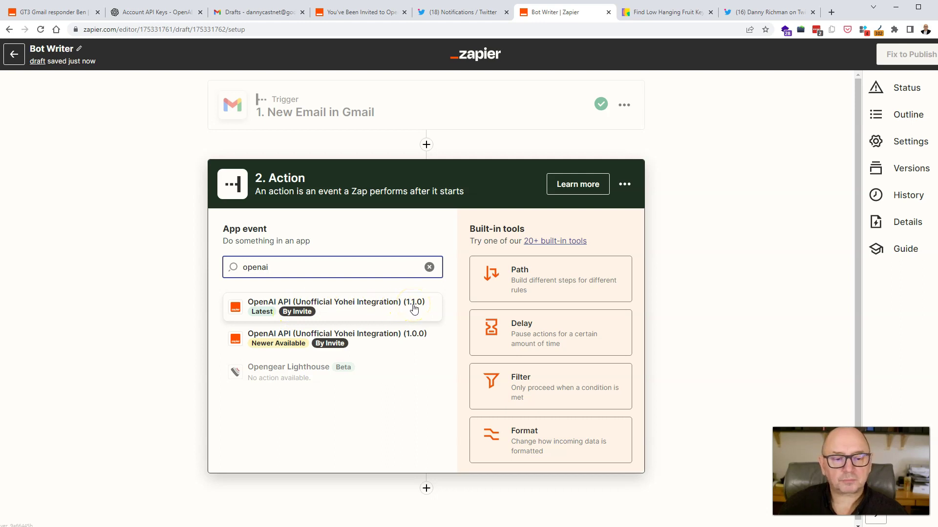
pyautogui.click(313, 305)
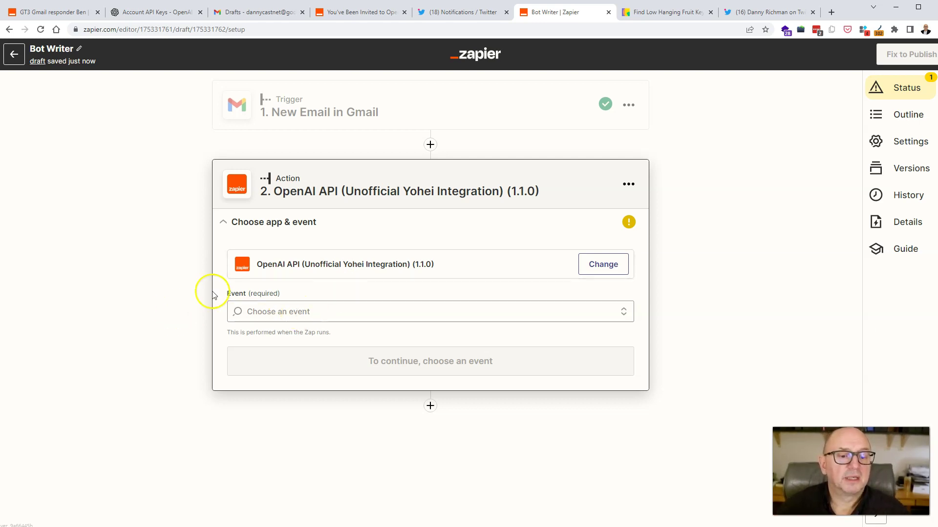
# Set the OpenAI action's event to Send Prompt and continue to the account selection.
pyautogui.click(308, 311)
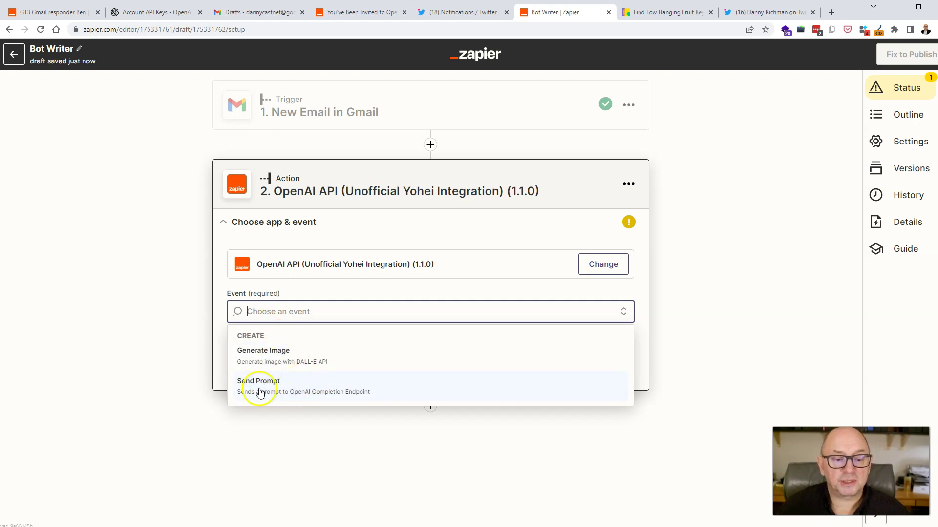
pyautogui.click(286, 385)
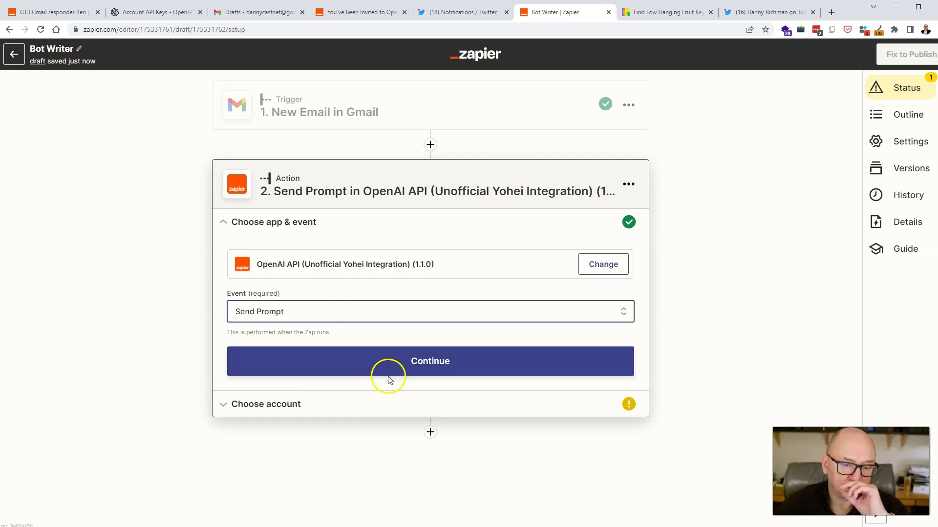
pyautogui.click(381, 372)
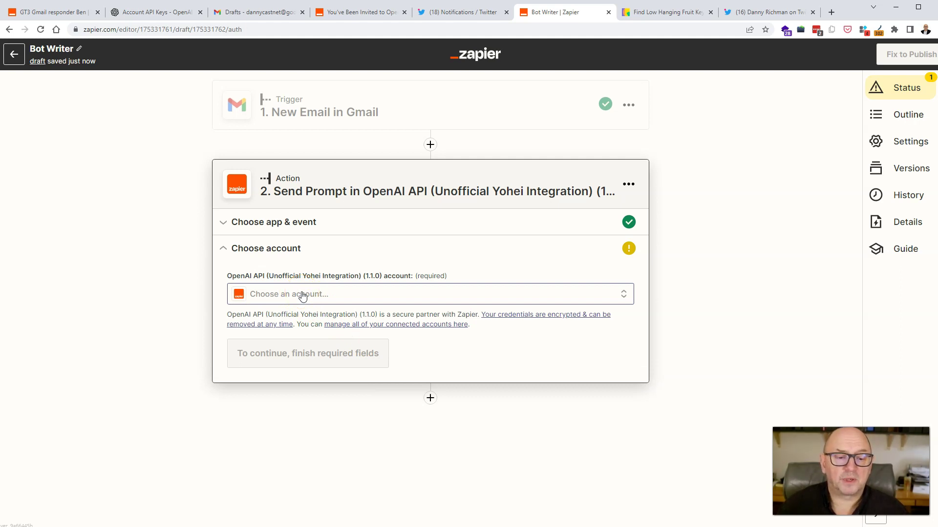
# Check the API keys page in OpenAI, then select the connected OpenAI API account for the action and continue to its setup.
pyautogui.click(302, 296)
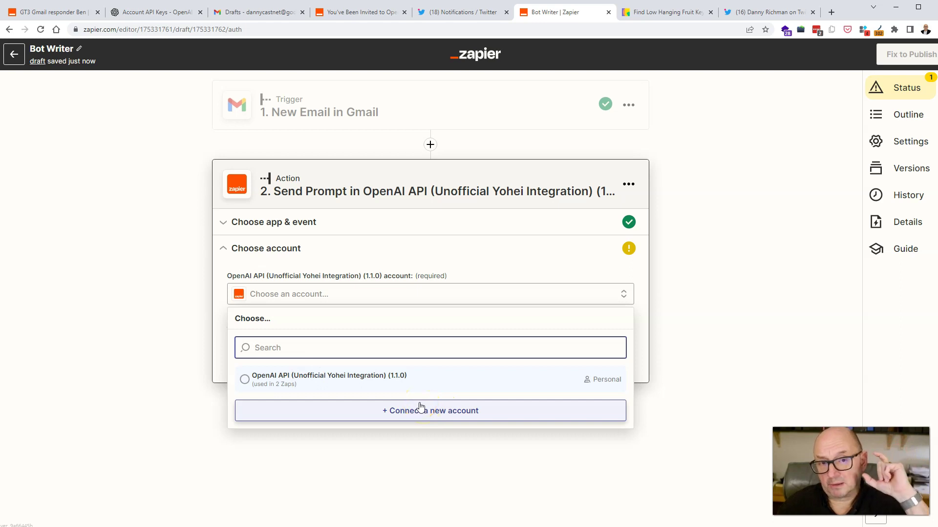
pyautogui.click(154, 9)
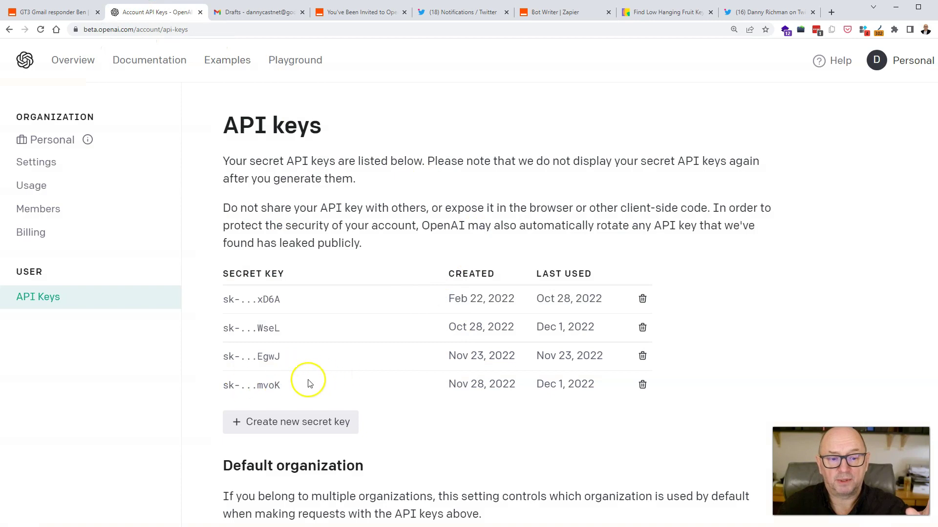
pyautogui.click(546, 11)
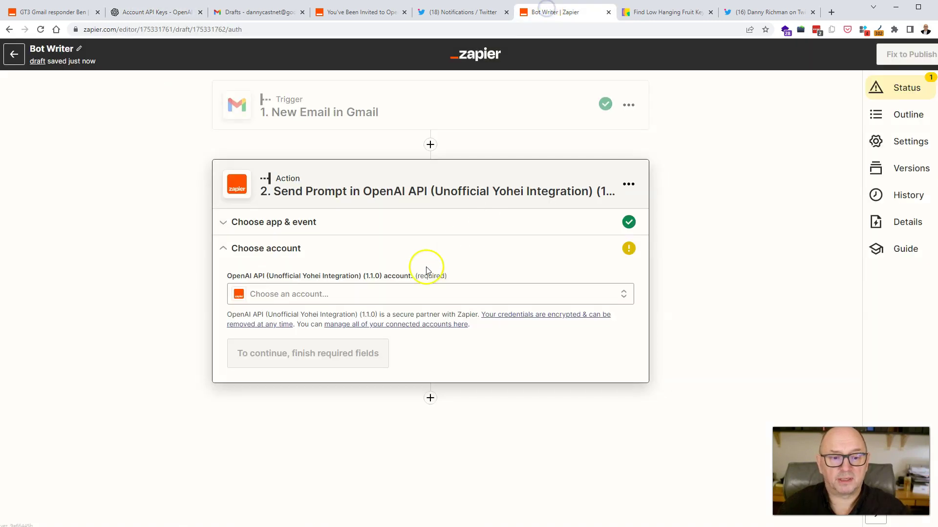
pyautogui.click(299, 293)
pyautogui.click(288, 378)
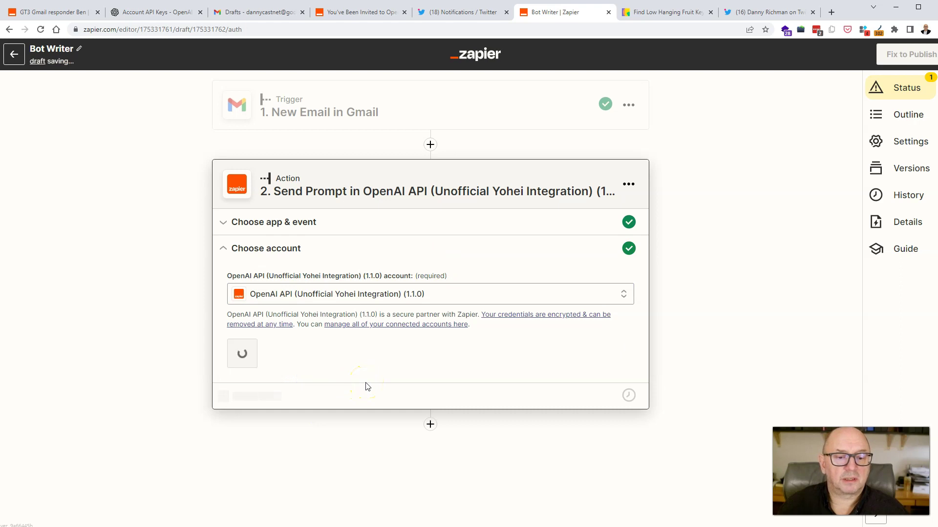
pyautogui.click(262, 353)
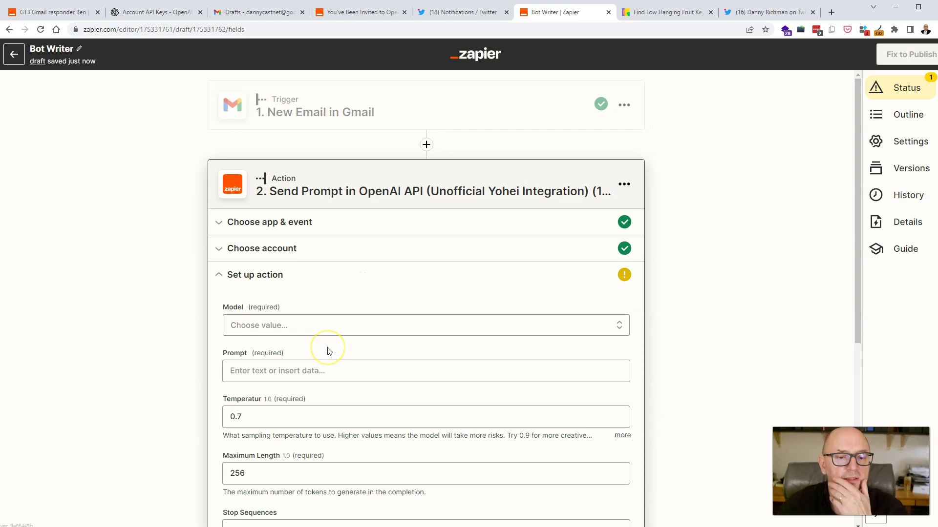
# Review the available models for the Send Prompt action and set the Model to text-davinci-003.
pyautogui.click(324, 334)
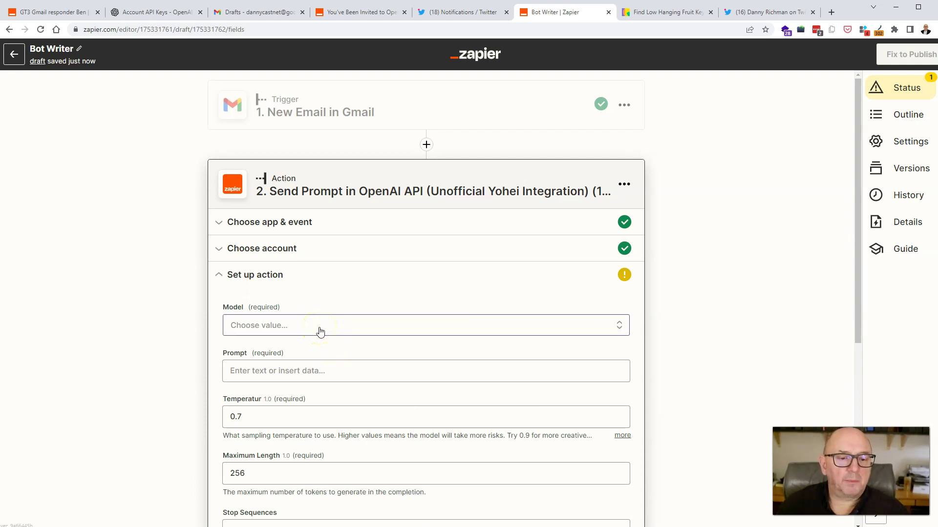
pyautogui.scroll(-2, 320, 332)
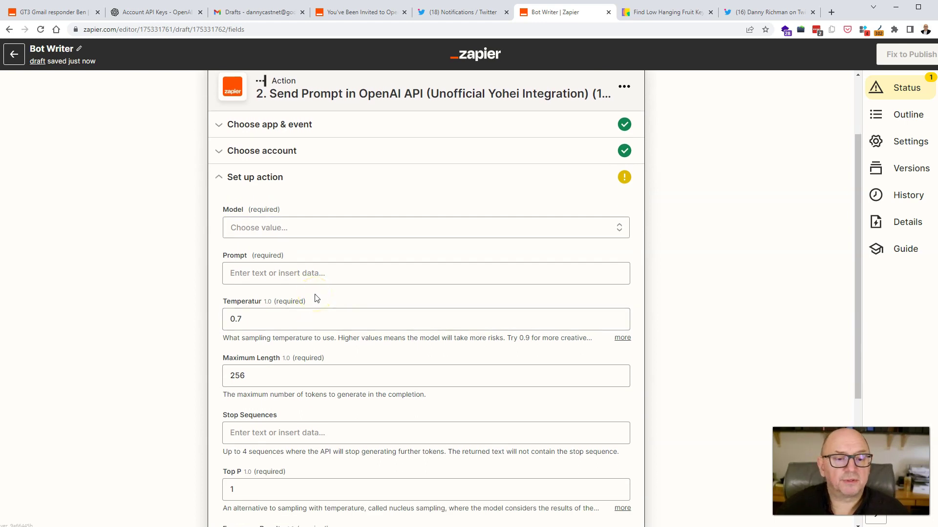
pyautogui.click(279, 235)
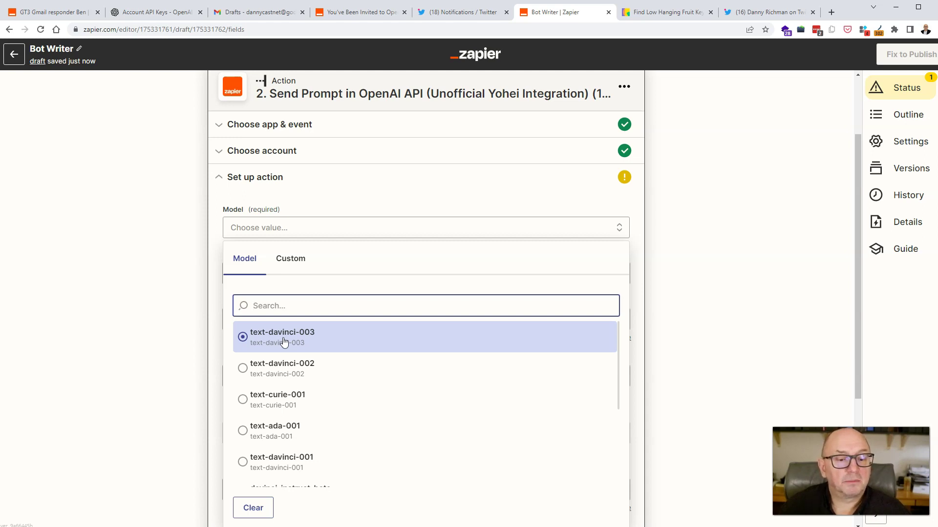
pyautogui.click(286, 437)
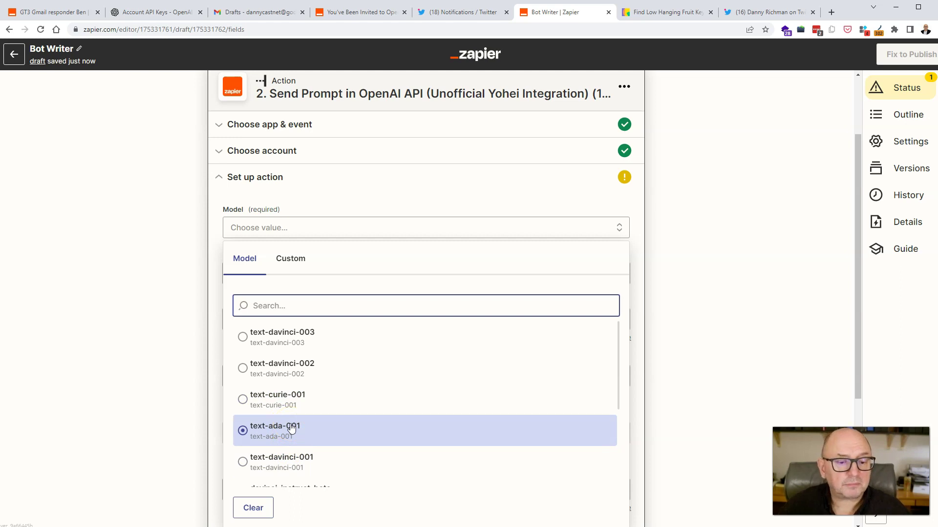
pyautogui.click(317, 364)
pyautogui.click(314, 332)
pyautogui.click(311, 370)
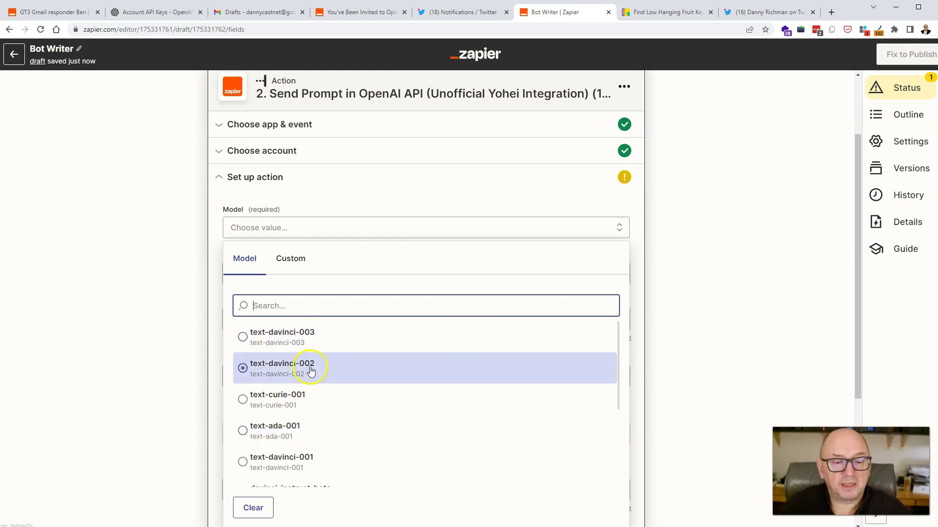
pyautogui.click(317, 339)
pyautogui.click(307, 373)
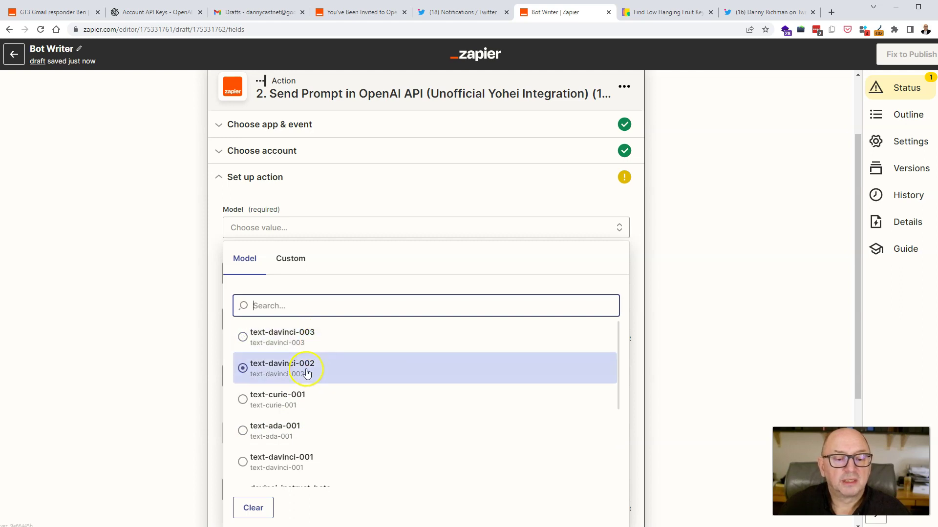
pyautogui.click(307, 400)
pyautogui.click(304, 429)
pyautogui.click(301, 404)
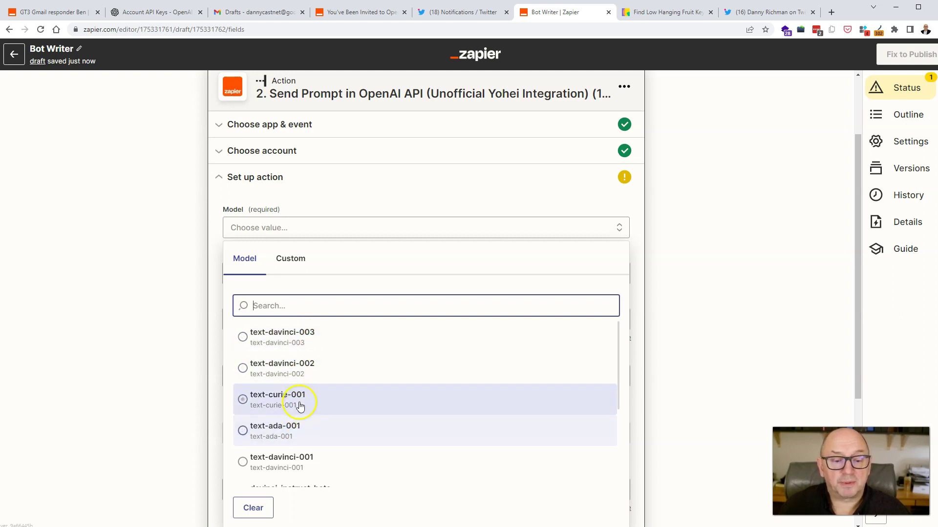
pyautogui.click(299, 426)
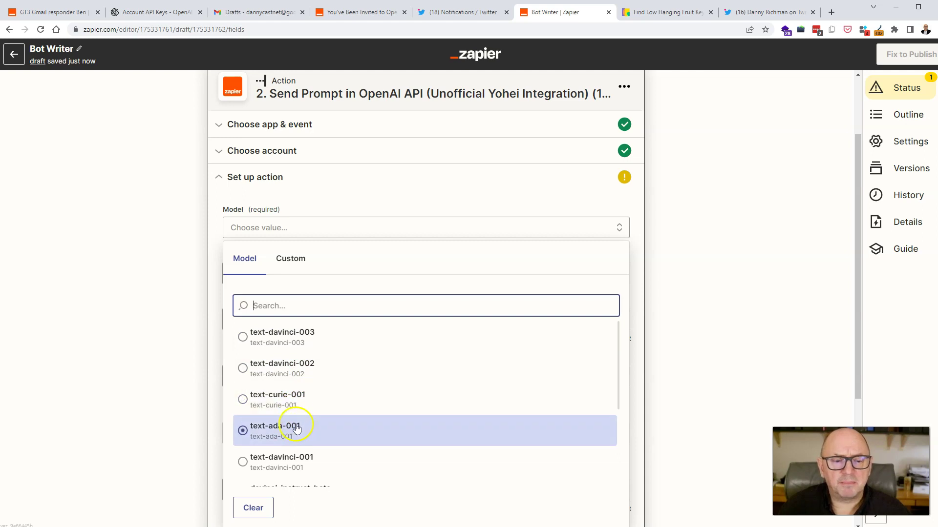
pyautogui.click(302, 364)
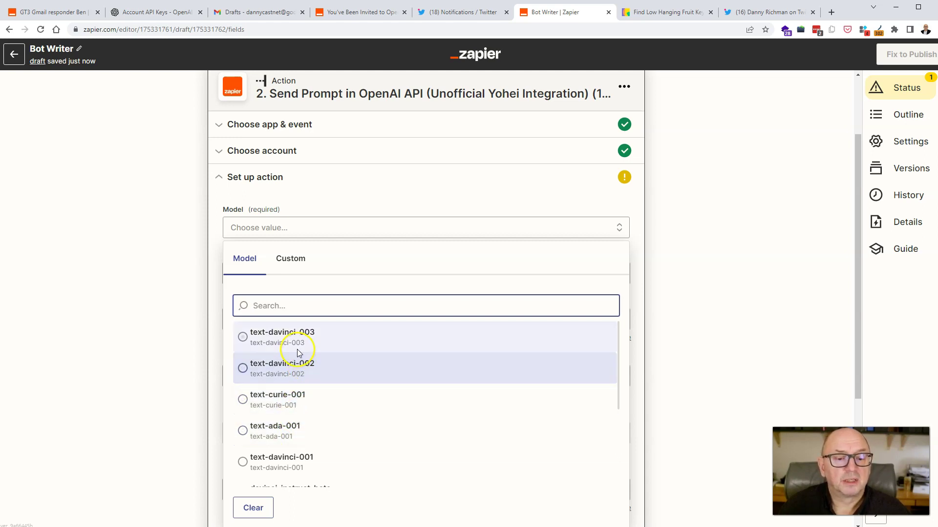
pyautogui.click(299, 337)
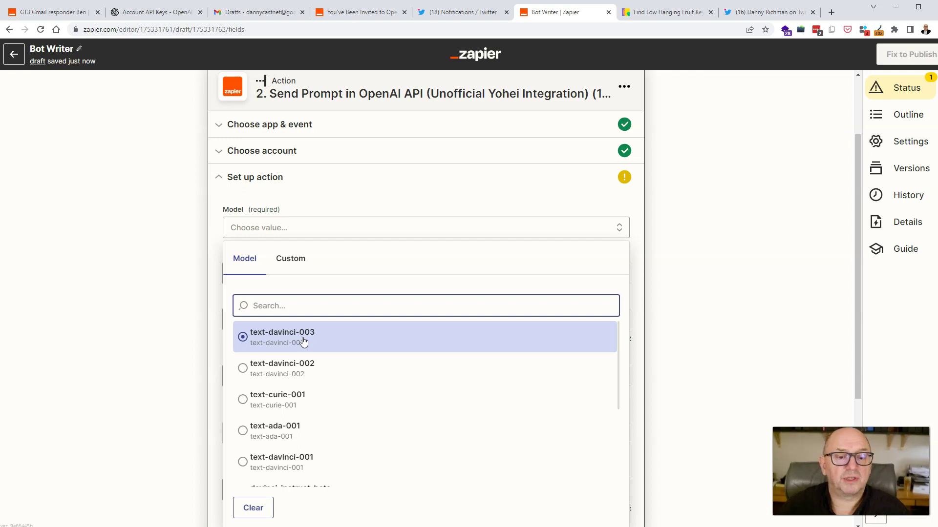
pyautogui.click(303, 341)
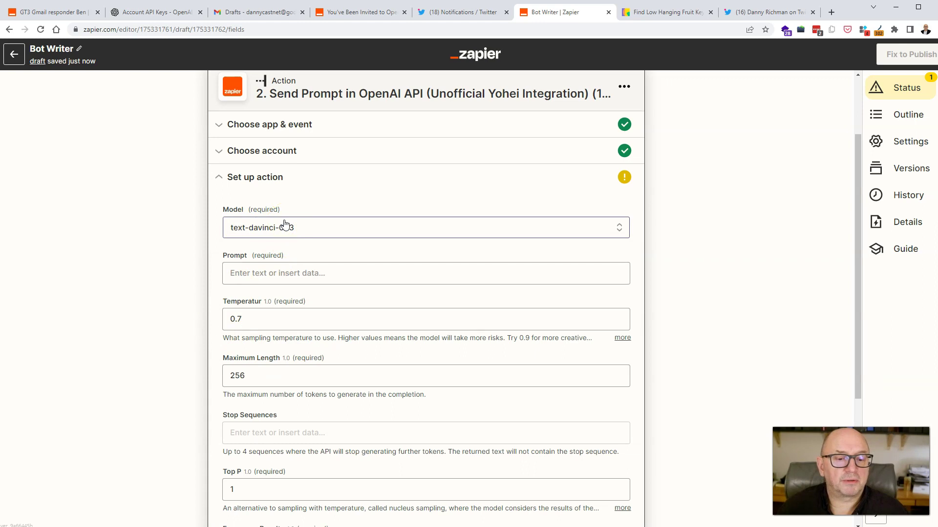
# Copy Notepad's text into Prompt: "Generate a business email in UK English that is friendly, but still professional and appropriate for the workplace. The email topic is:".
pyautogui.click(243, 273)
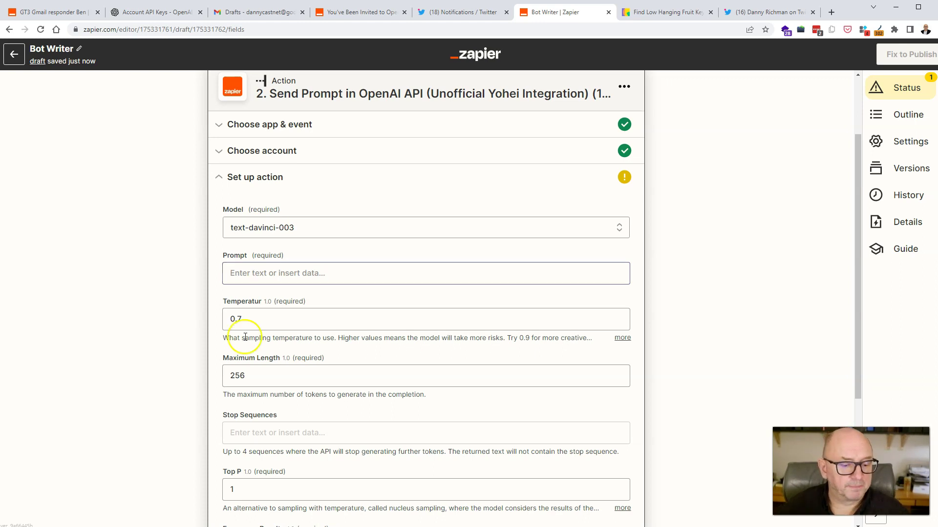
pyautogui.click(242, 521)
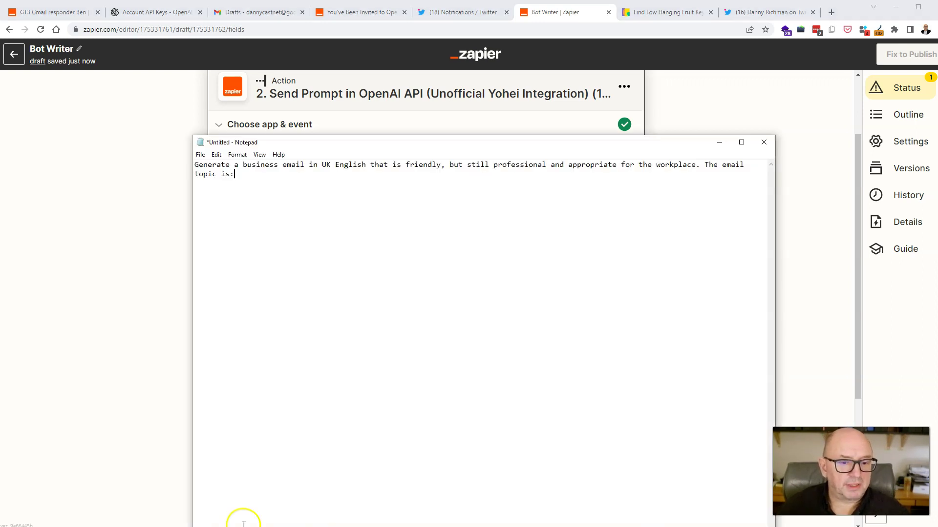
pyautogui.hotkey('ctrl', 'a')
pyautogui.hotkey('ctrl', 'c')
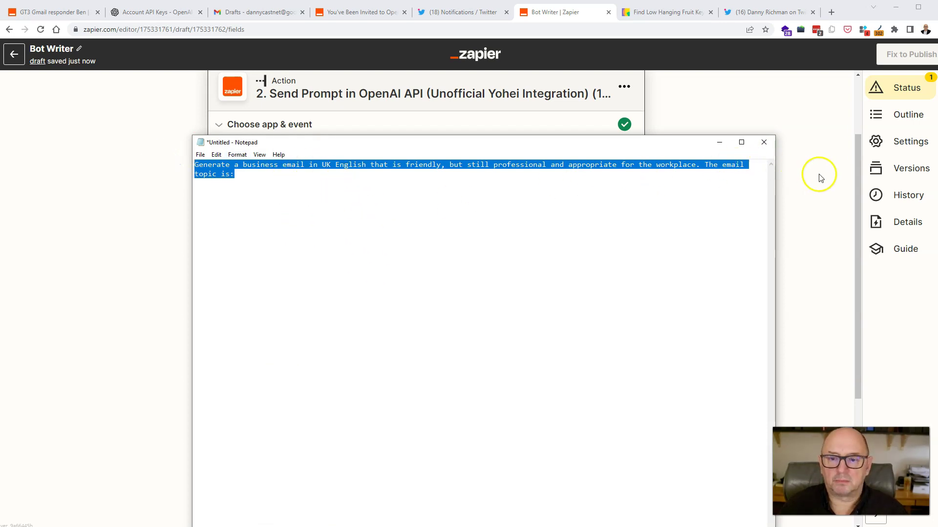
pyautogui.click(718, 142)
pyautogui.click(262, 273)
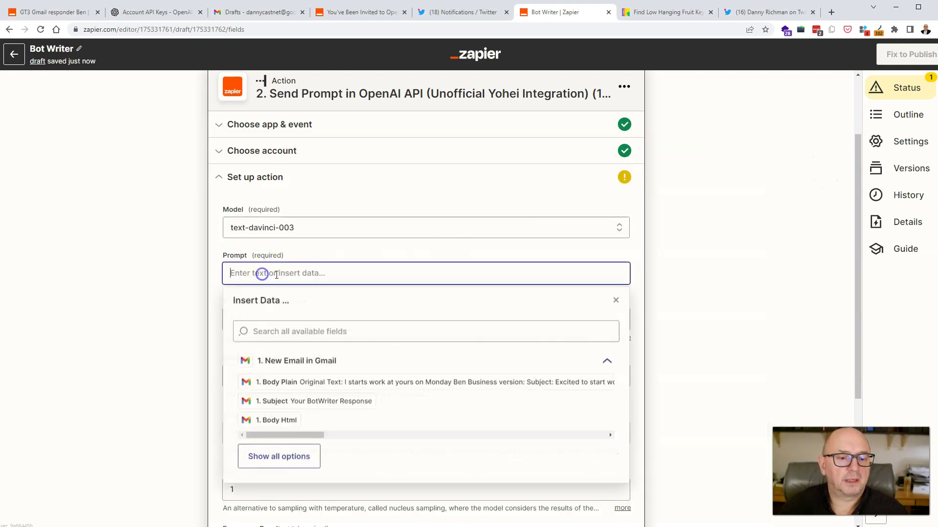
pyautogui.hotkey('ctrl', 'v')
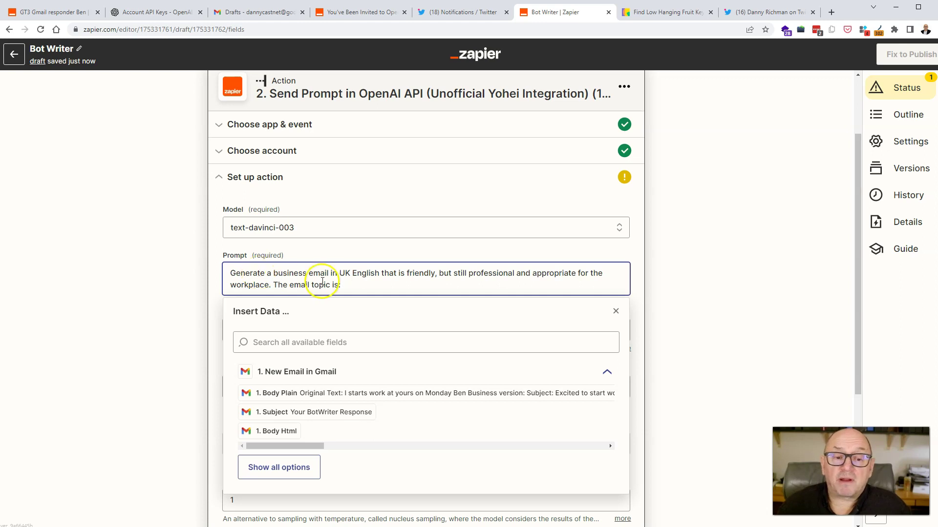
pyautogui.click(150, 292)
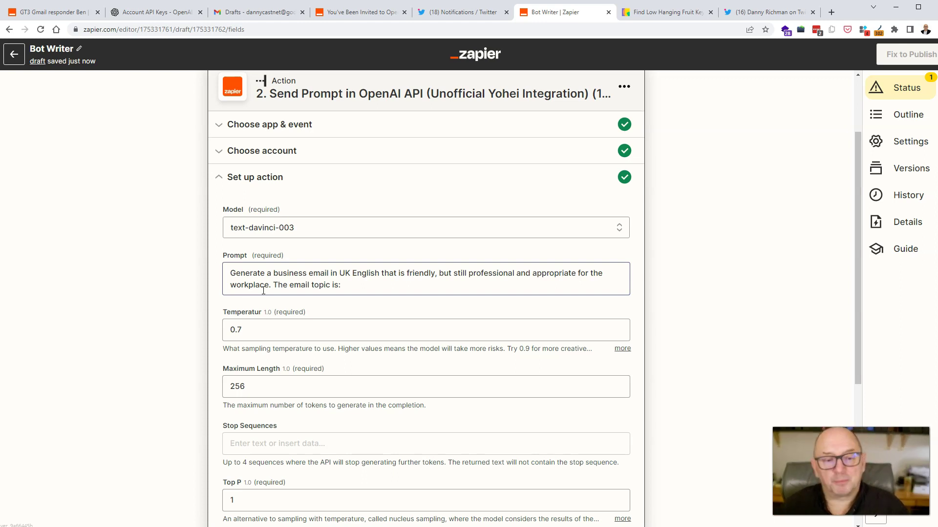
pyautogui.click(354, 286)
pyautogui.click(356, 286)
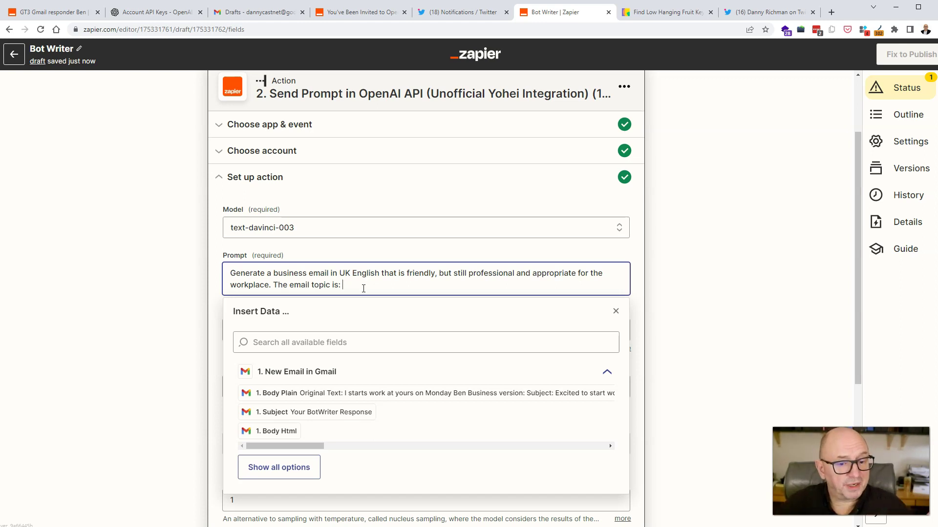
pyautogui.click(128, 239)
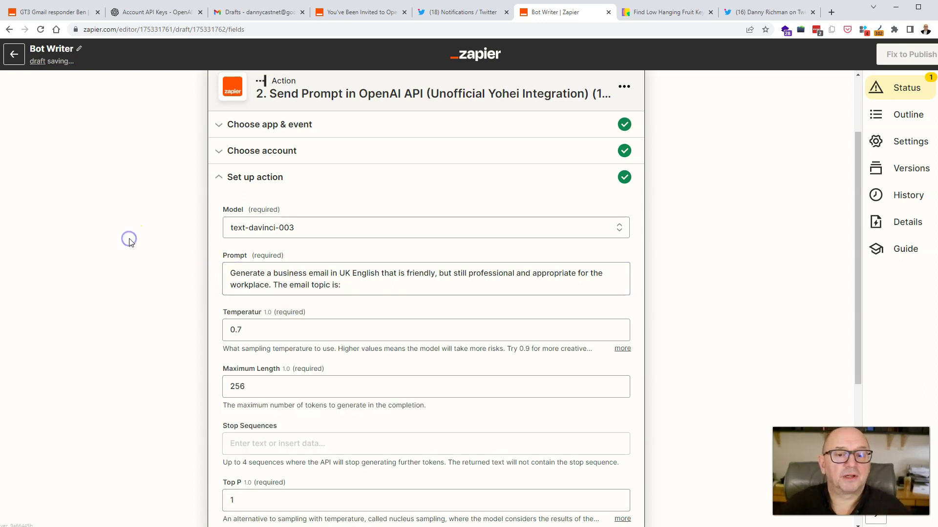
# Insert a Formatter by Zapier action between the Gmail trigger and Send Prompt, set its event to Text, and continue to its setup.
pyautogui.scroll(2, 134, 246)
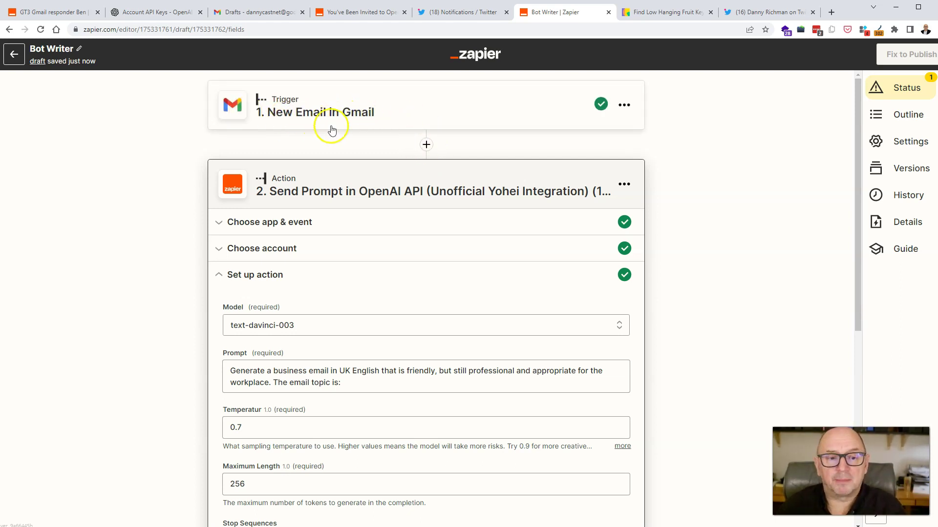
pyautogui.click(426, 145)
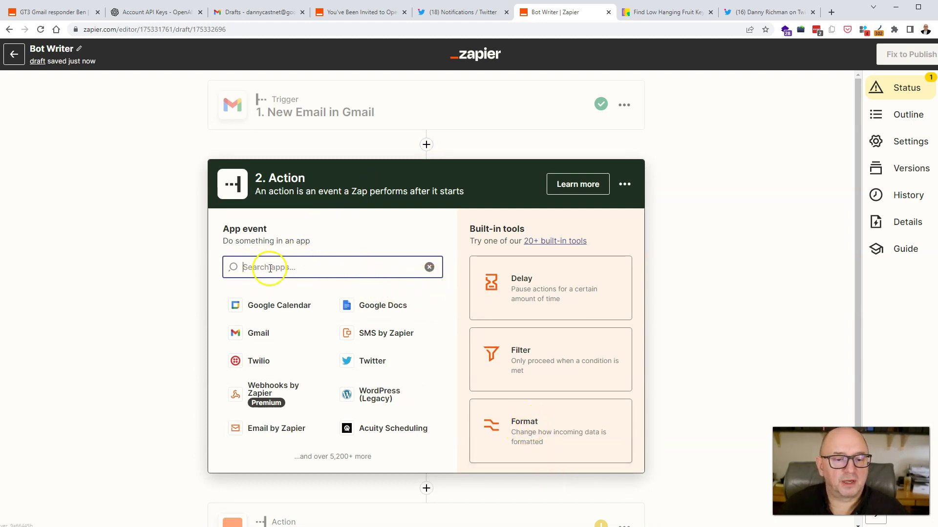
pyautogui.click(540, 432)
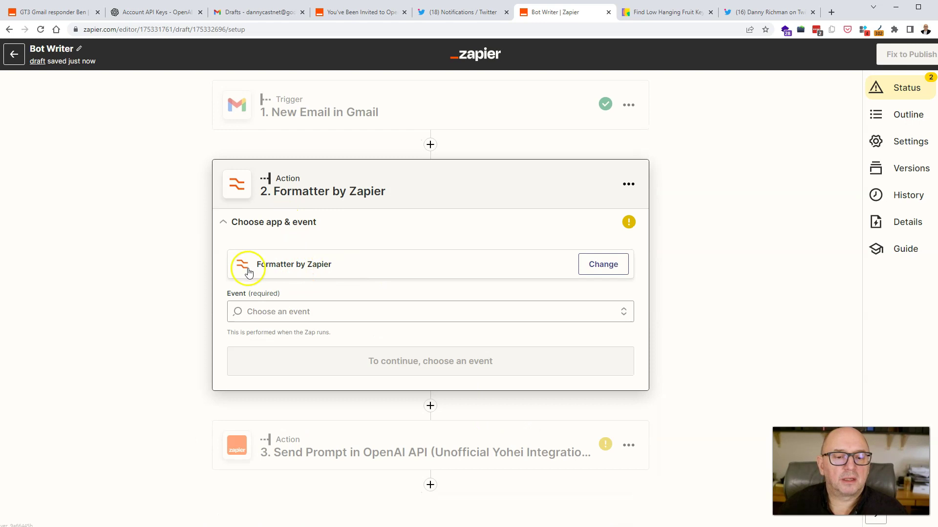
pyautogui.click(286, 311)
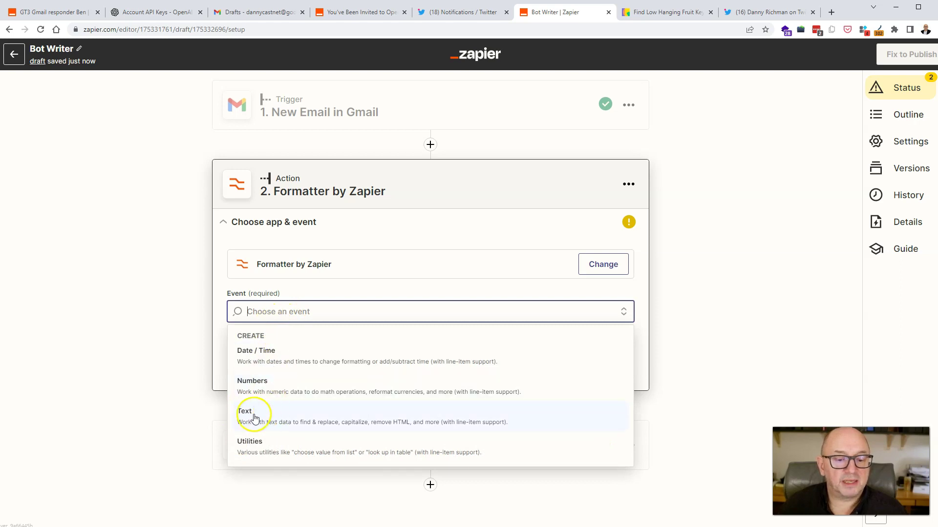
pyautogui.click(310, 420)
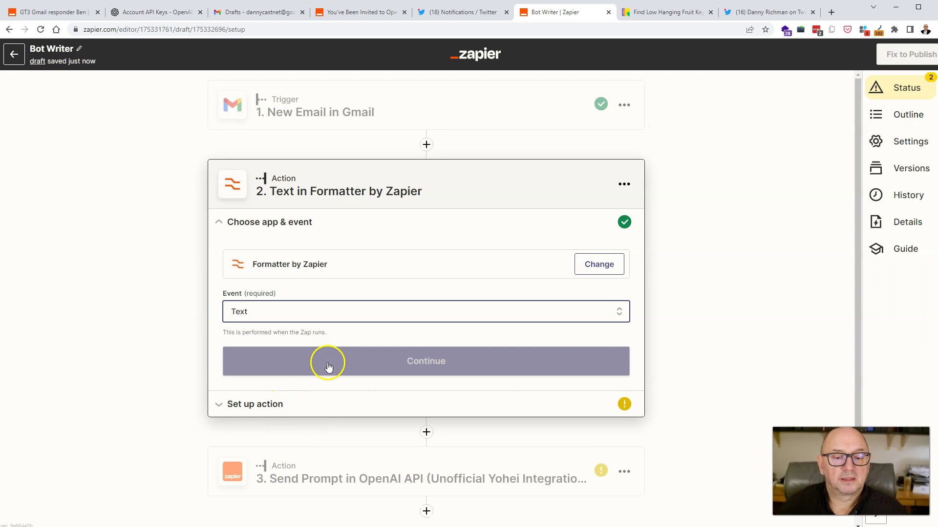
pyautogui.click(398, 364)
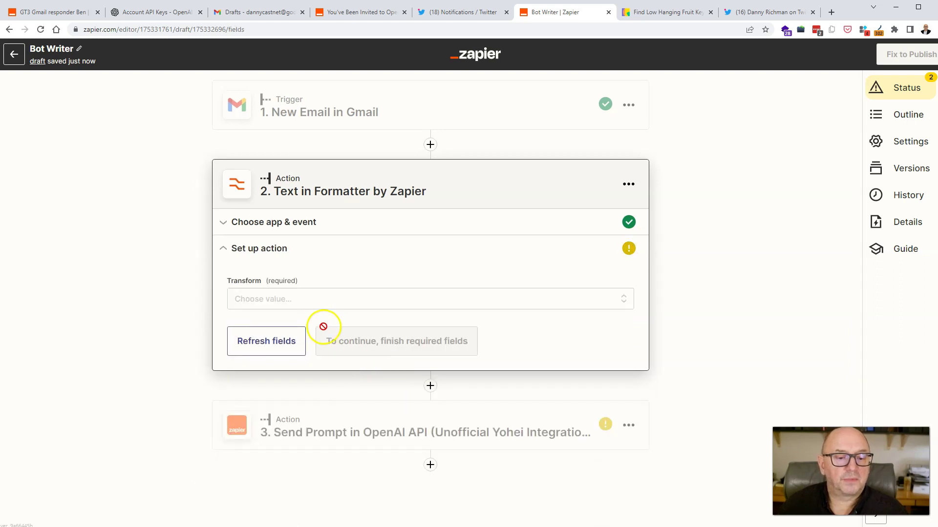
# Set the Formatter action's Transform to Lowercase.
pyautogui.click(282, 300)
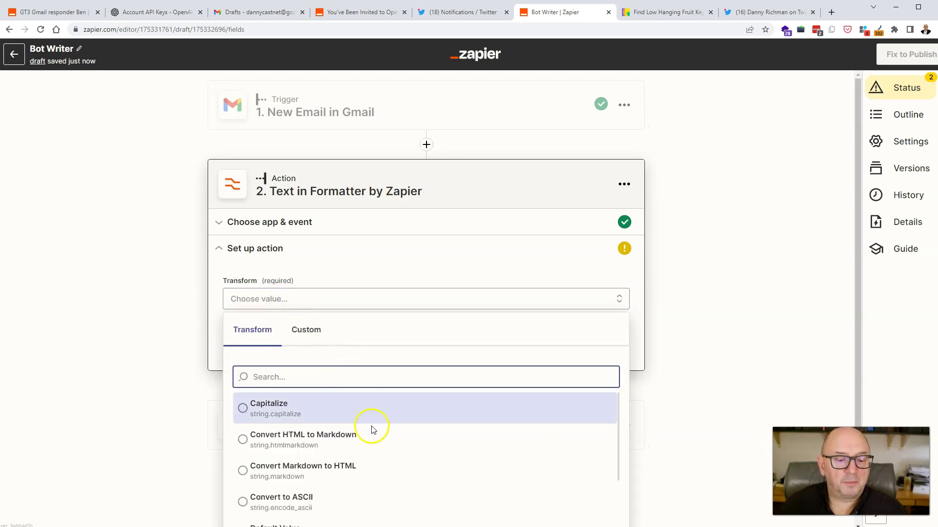
pyautogui.scroll(-5, 375, 452)
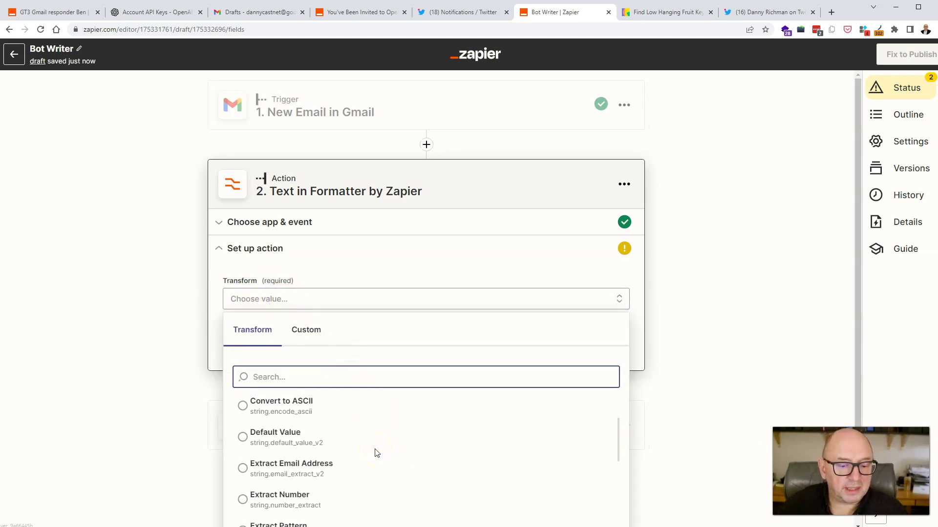
pyautogui.scroll(-4, 376, 452)
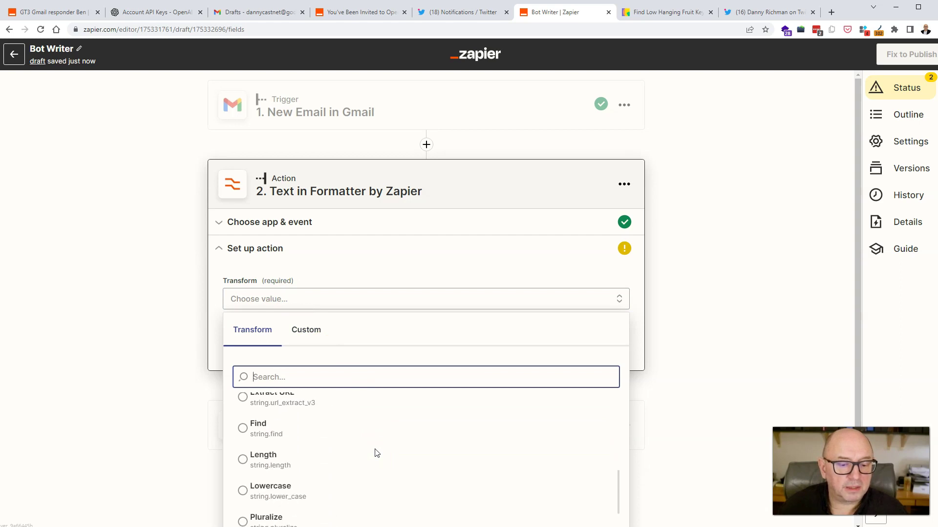
pyautogui.click(286, 449)
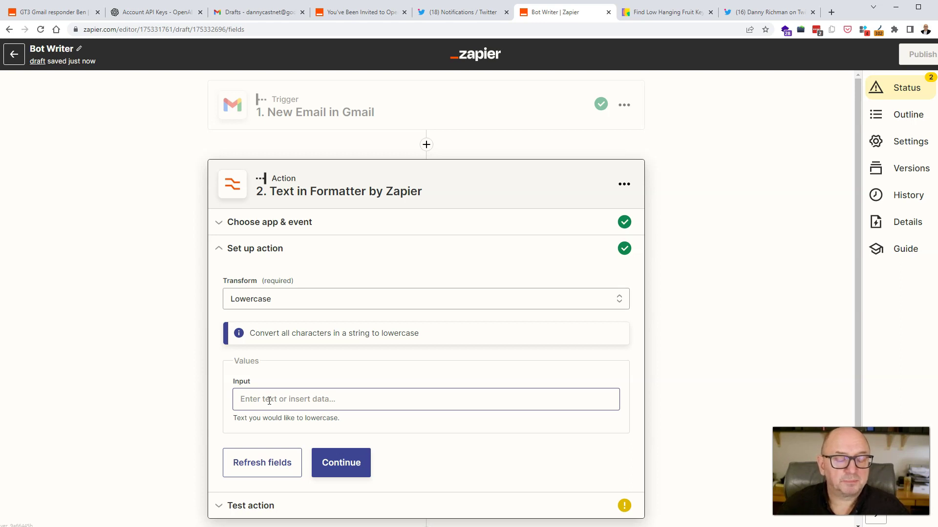
# Use the Gmail trigger's Body Plain field as the Input value for the Lowercase transform.
pyautogui.click(269, 401)
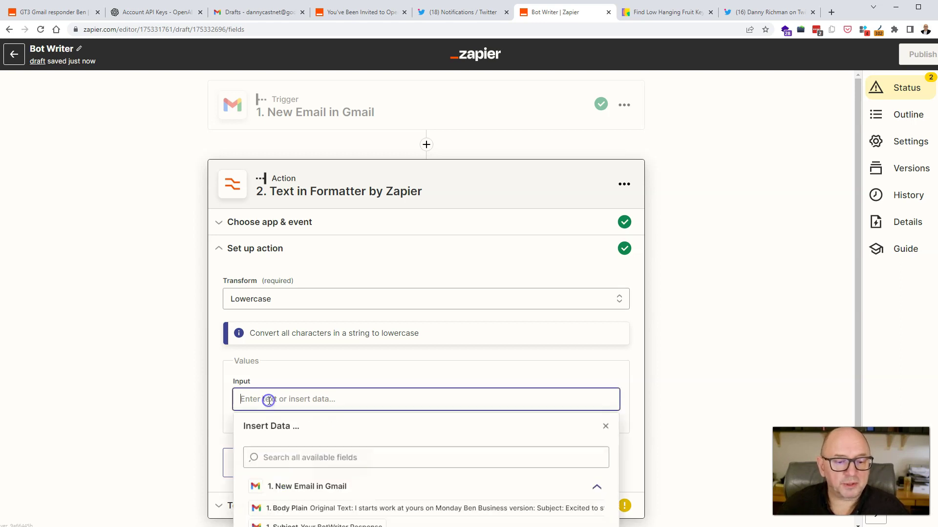
pyautogui.scroll(-2, 291, 396)
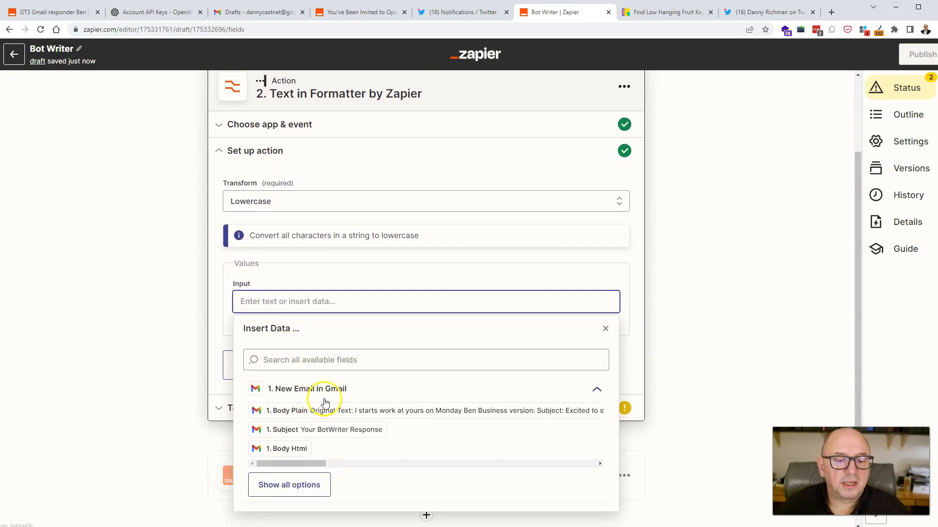
pyautogui.click(291, 412)
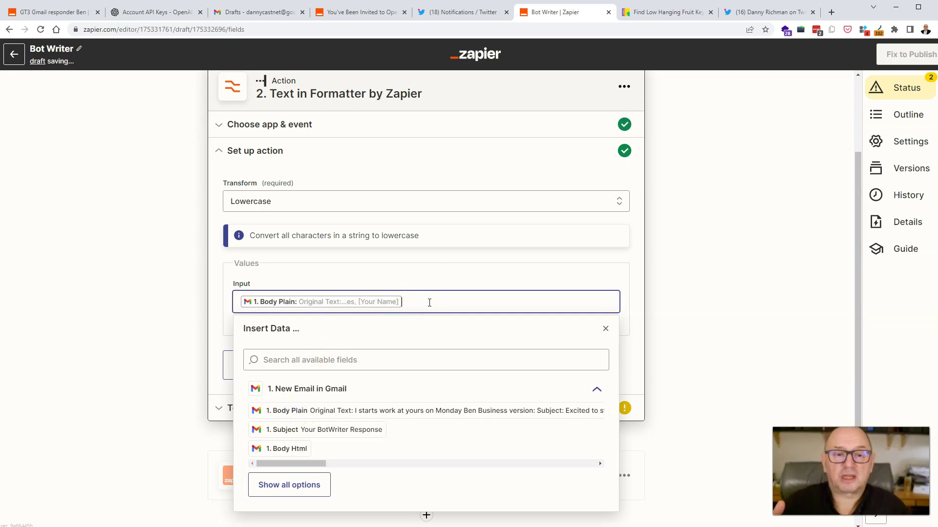
pyautogui.scroll(2, 440, 288)
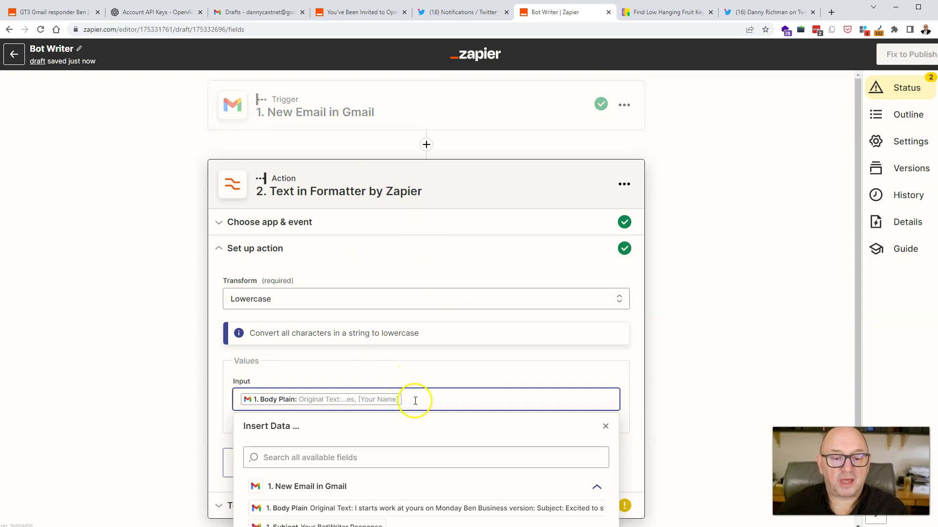
pyautogui.click(122, 364)
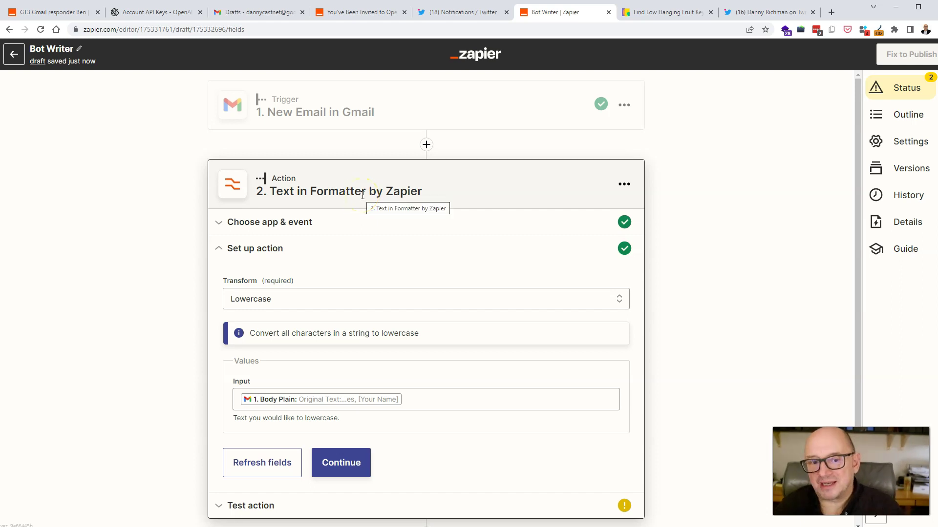
pyautogui.scroll(-3, 366, 205)
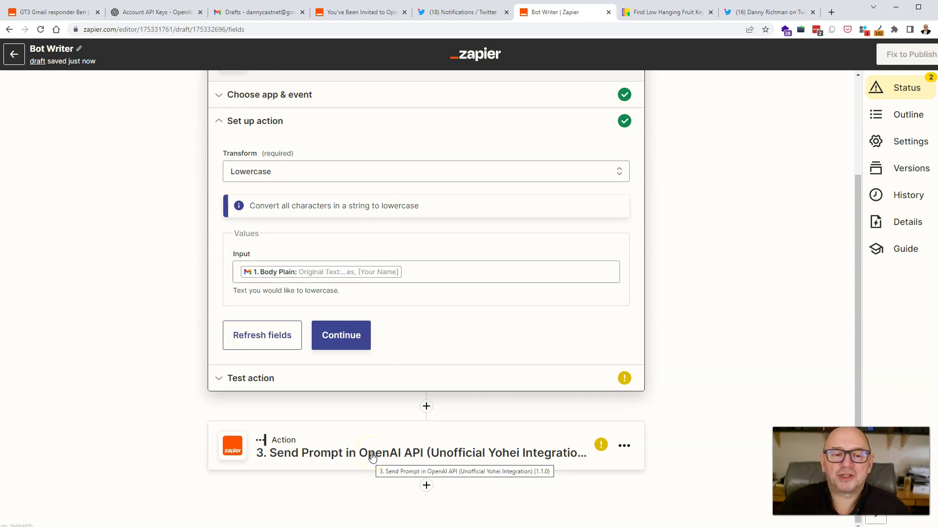
pyautogui.scroll(3, 402, 383)
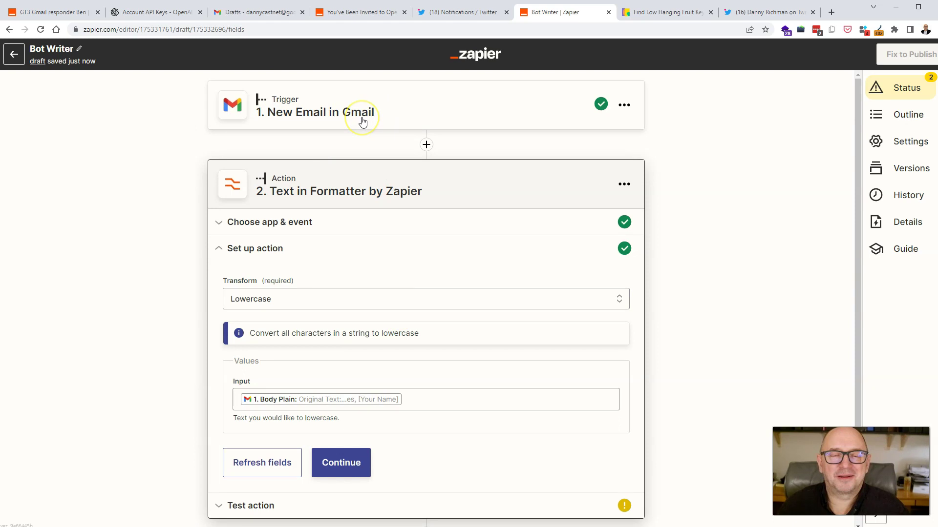
pyautogui.scroll(-3, 400, 271)
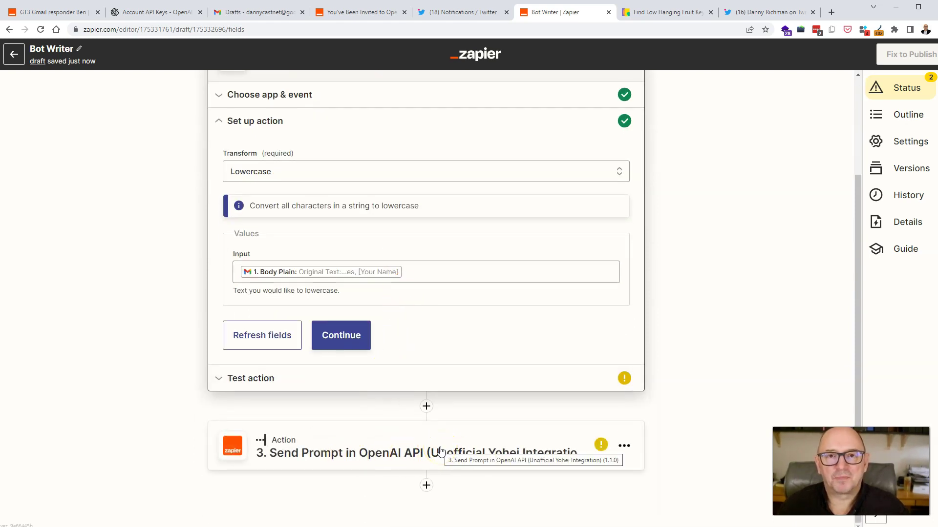
pyautogui.scroll(3, 440, 450)
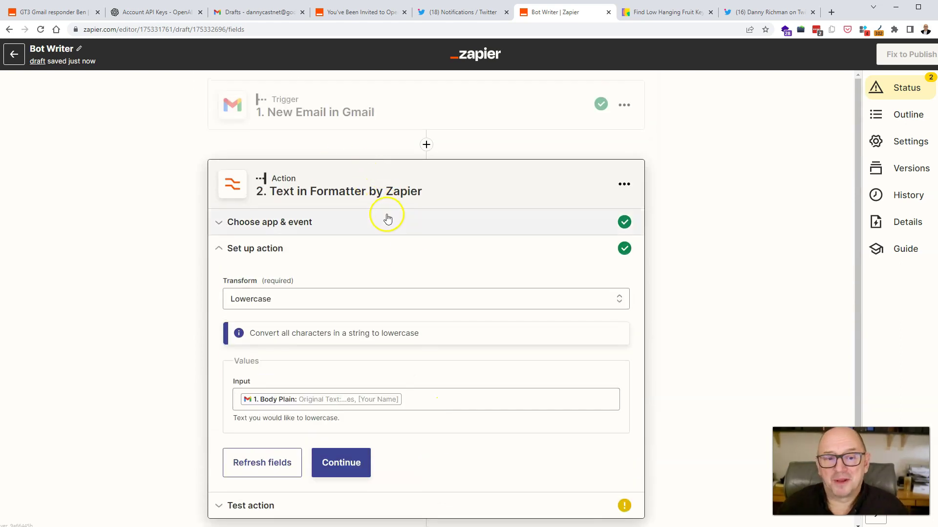
pyautogui.scroll(-3, 417, 405)
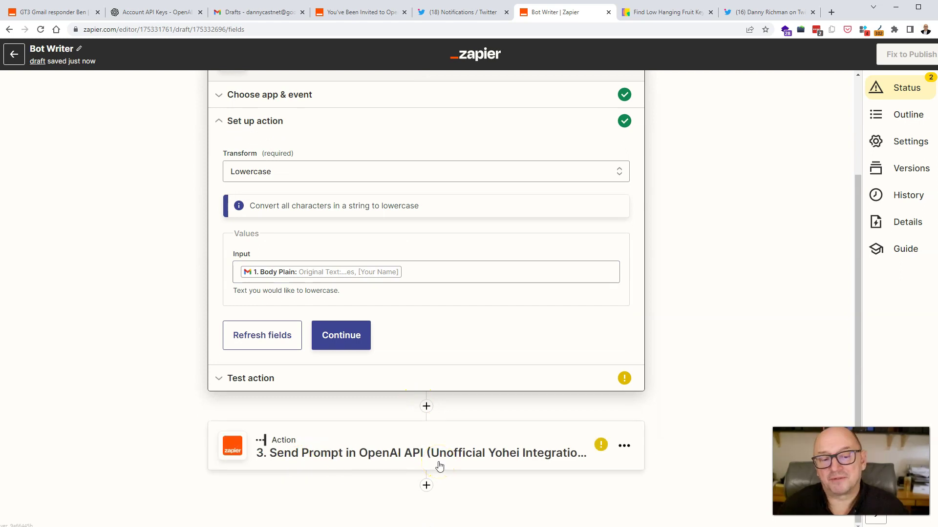
pyautogui.scroll(3, 364, 205)
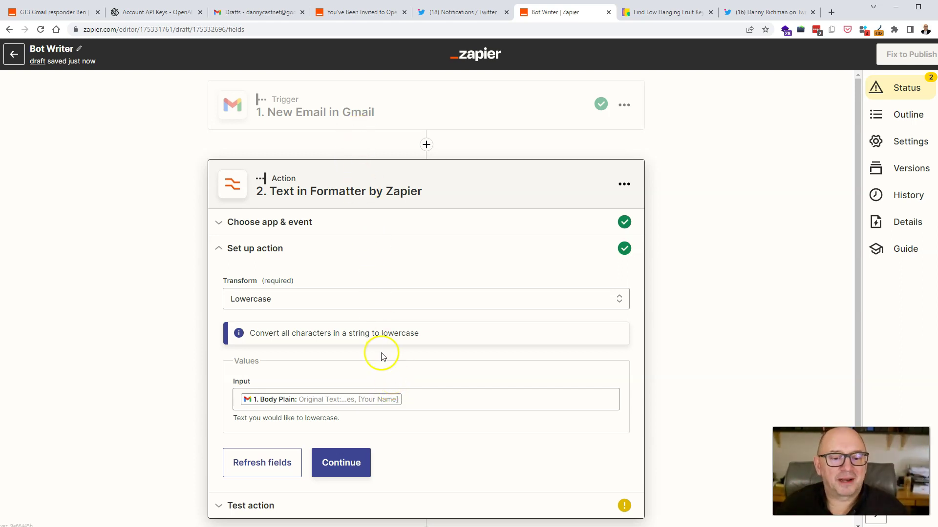
# Test the Formatter action with the sample email and continue to the Send Prompt action.
pyautogui.scroll(-2, 383, 356)
pyautogui.click(350, 367)
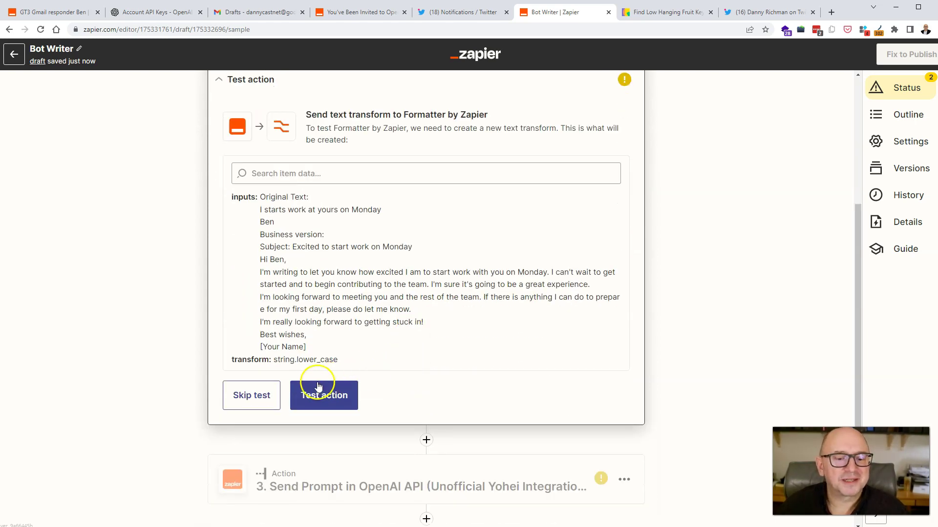
pyautogui.click(324, 397)
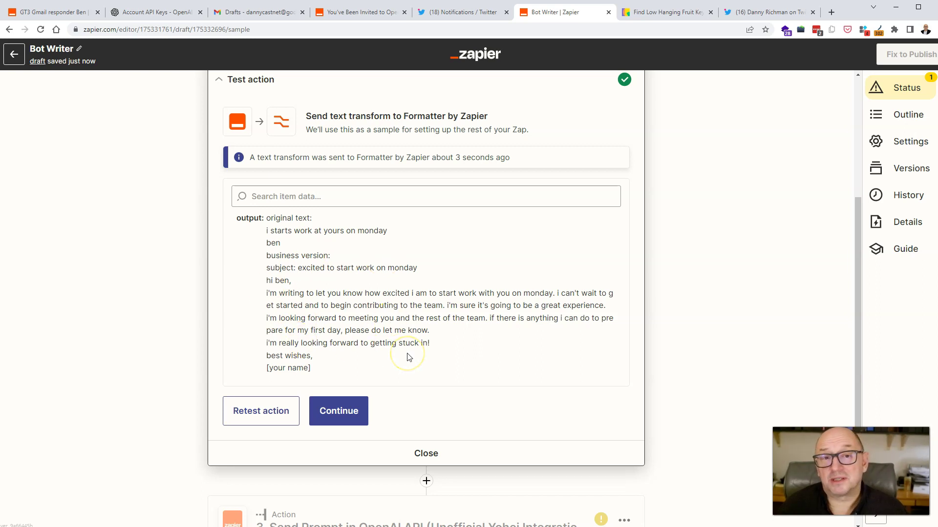
pyautogui.click(339, 411)
# Reopen the Send Prompt action's setup and append the Formatter step's Output to the end of the Prompt text.
pyautogui.scroll(-2, 386, 386)
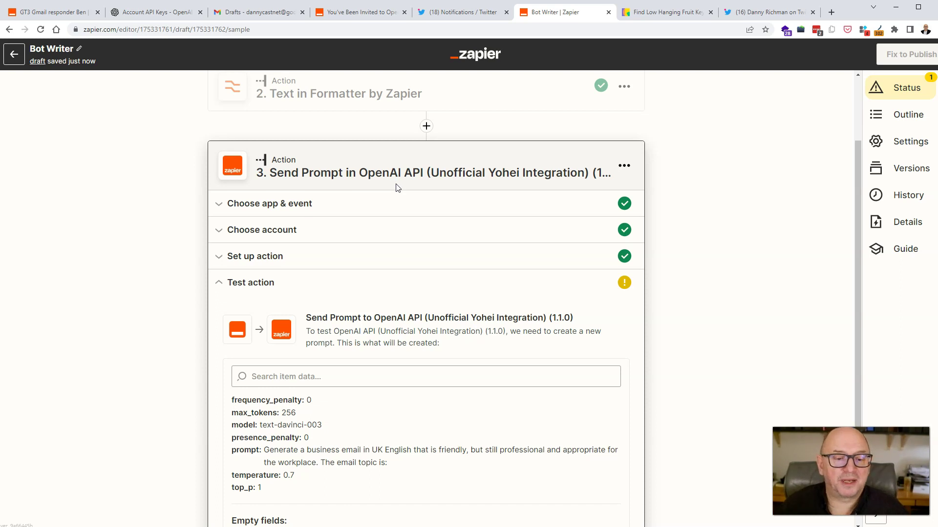
pyautogui.click(244, 263)
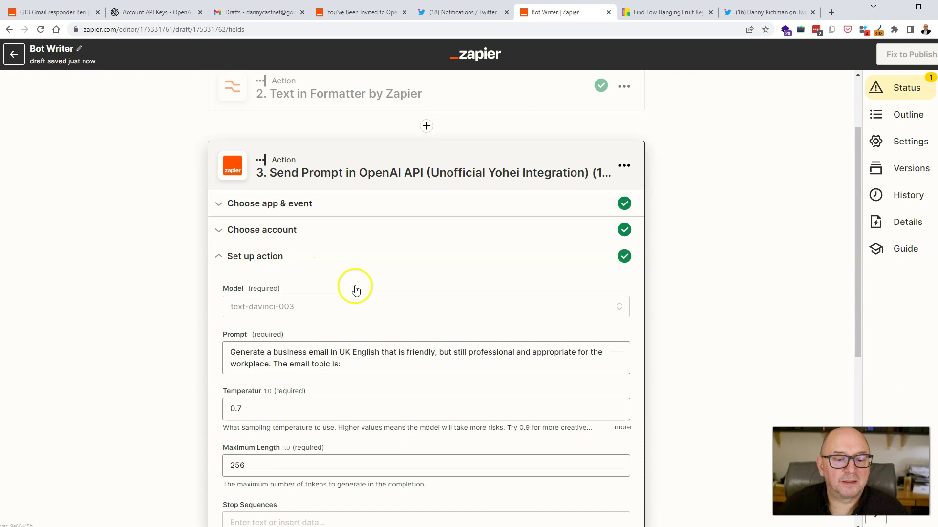
pyautogui.click(349, 363)
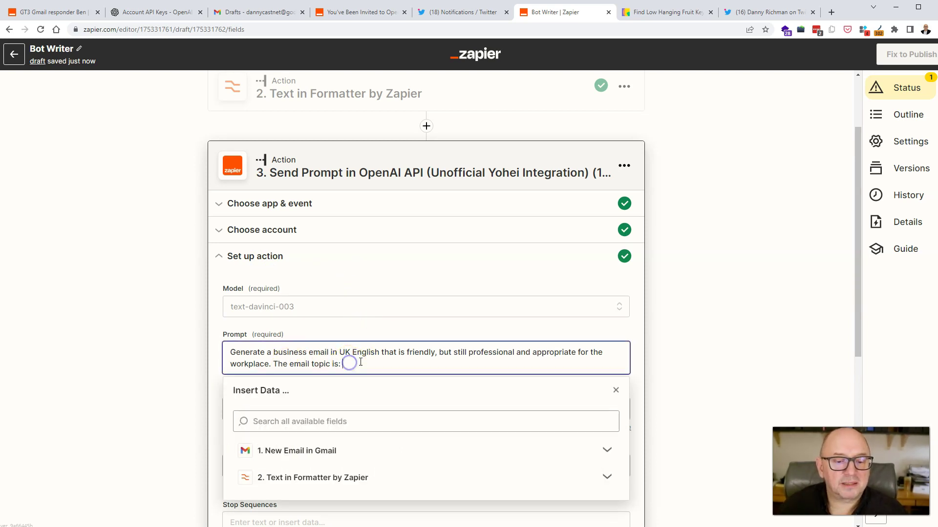
pyautogui.click(314, 451)
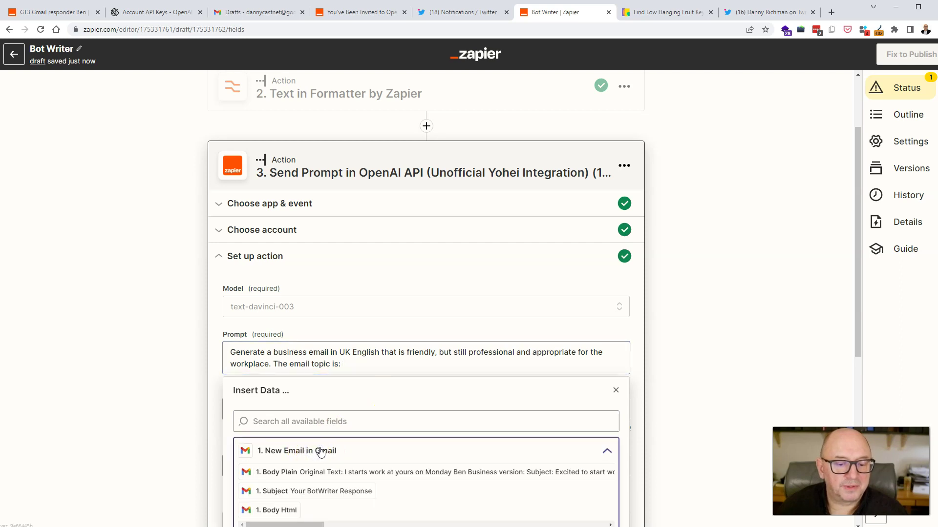
pyautogui.scroll(-2, 319, 450)
pyautogui.click(309, 399)
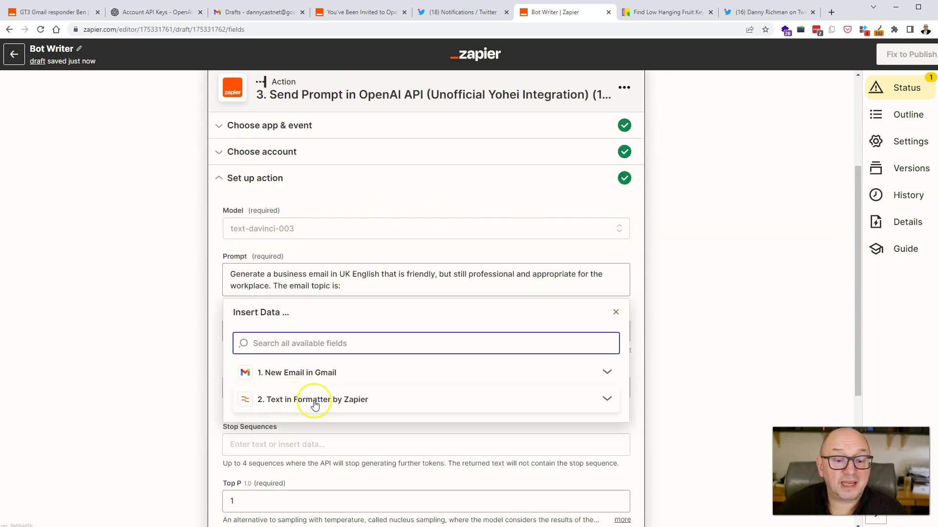
pyautogui.click(315, 406)
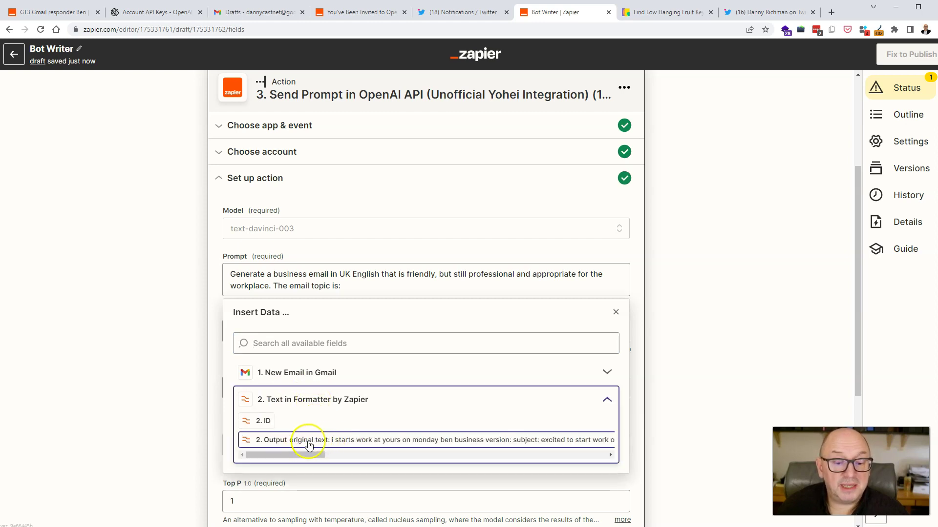
pyautogui.click(333, 442)
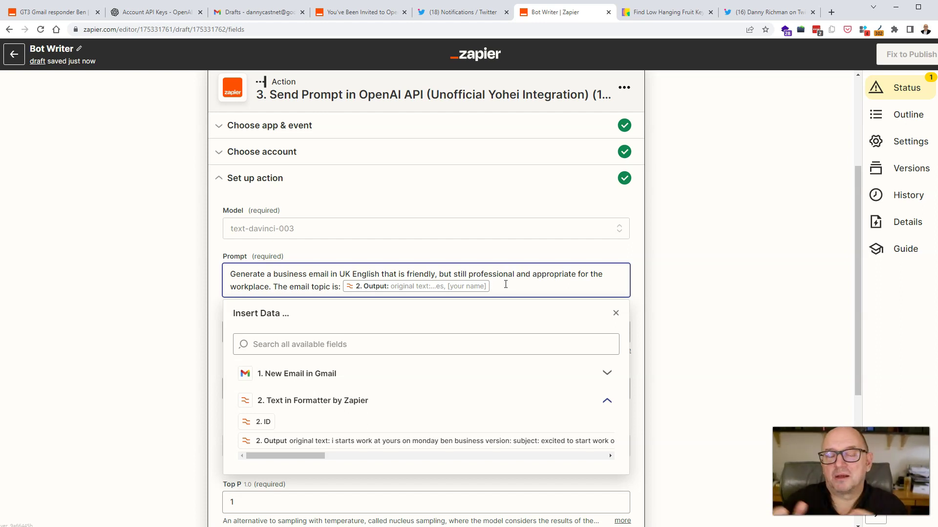
pyautogui.click(140, 285)
# Set the Send Prompt action's Maximum Length to 1000 tokens.
pyautogui.scroll(-2, 140, 284)
pyautogui.click(263, 228)
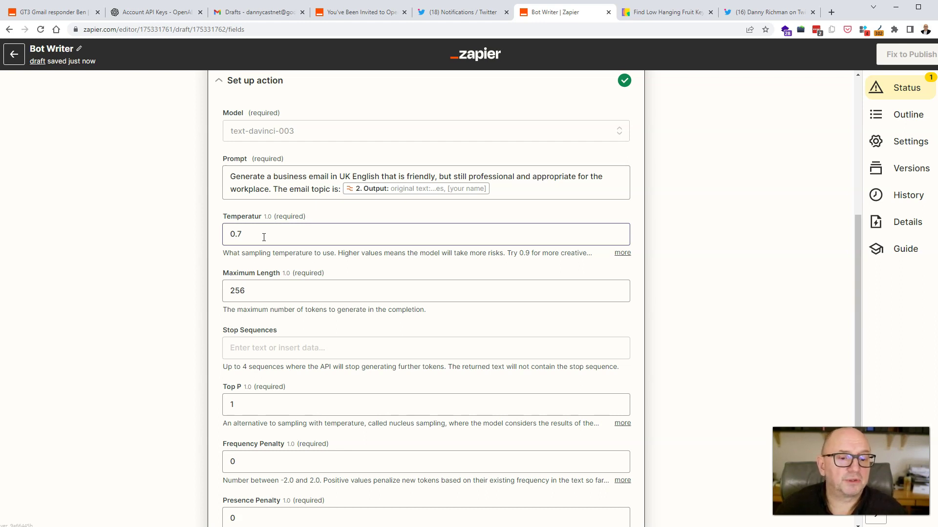
pyautogui.scroll(-1, 263, 237)
pyautogui.click(272, 241)
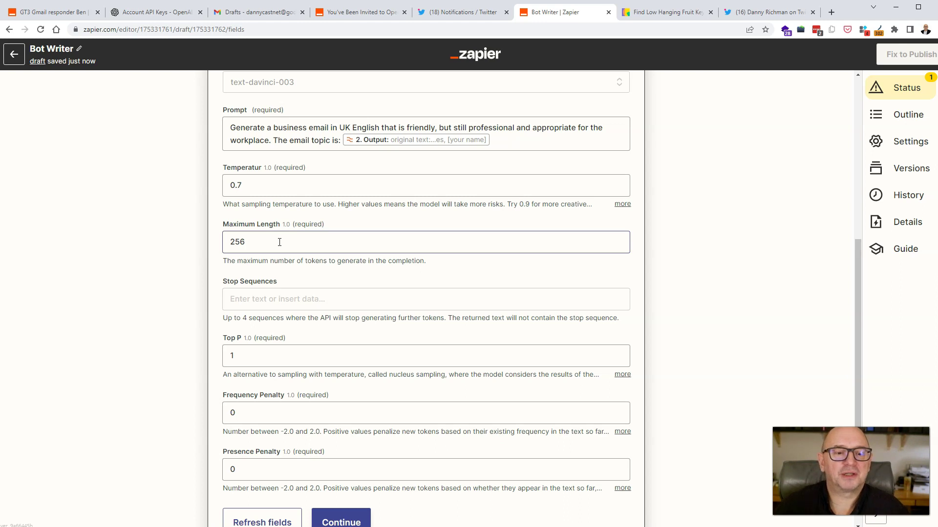
pyautogui.doubleClick(279, 242)
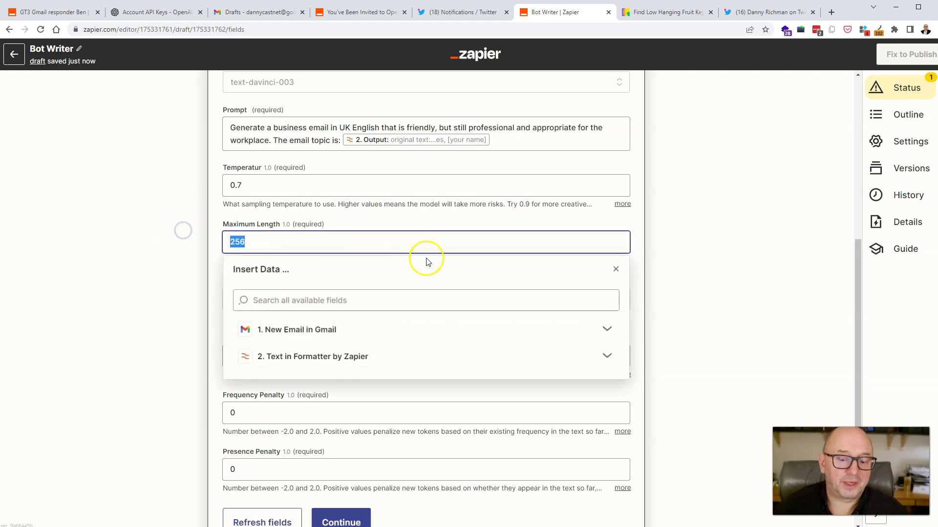
pyautogui.write('1000')
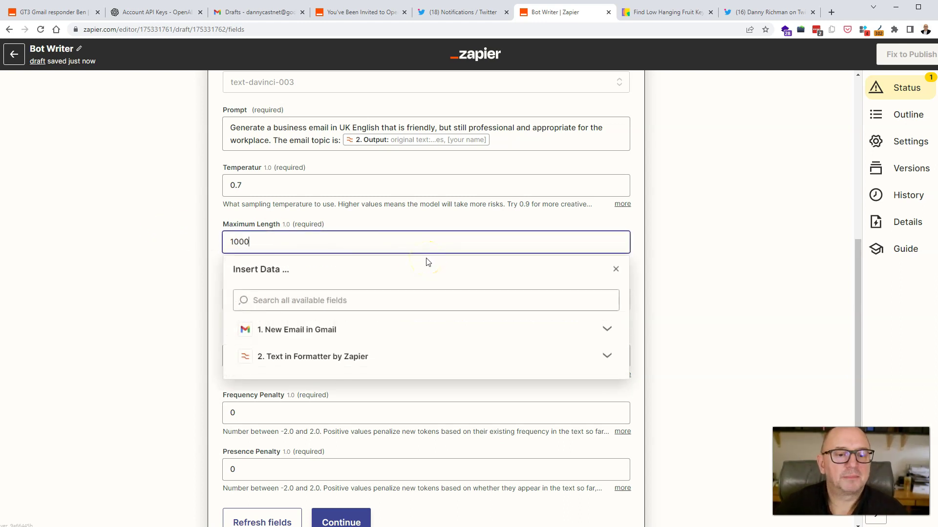
pyautogui.click(165, 256)
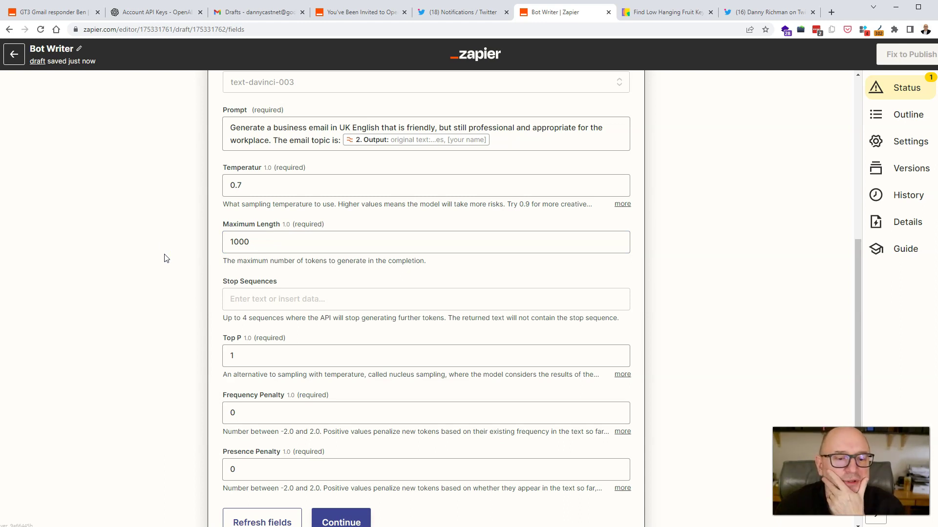
# Enter \n as the stop sequence for the Send Prompt action.
pyautogui.scroll(-1, 171, 257)
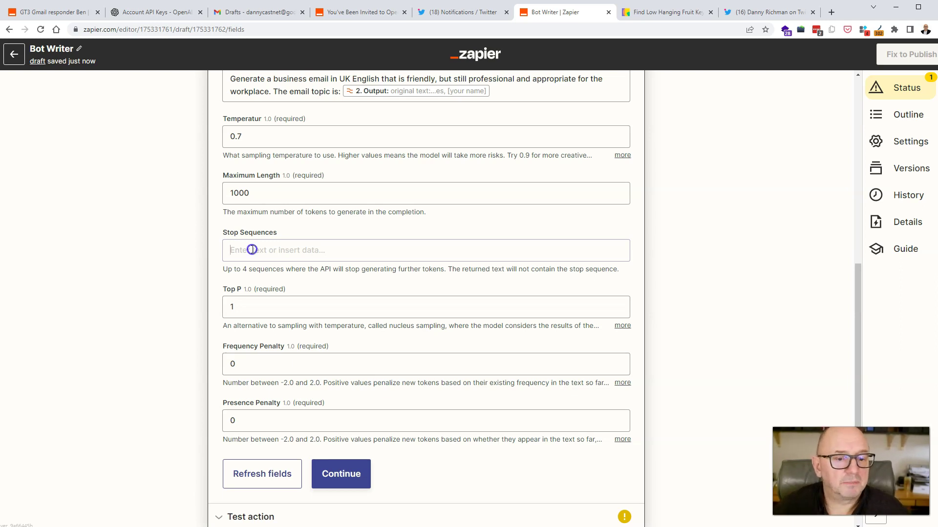
pyautogui.click(252, 250)
pyautogui.write('\\')
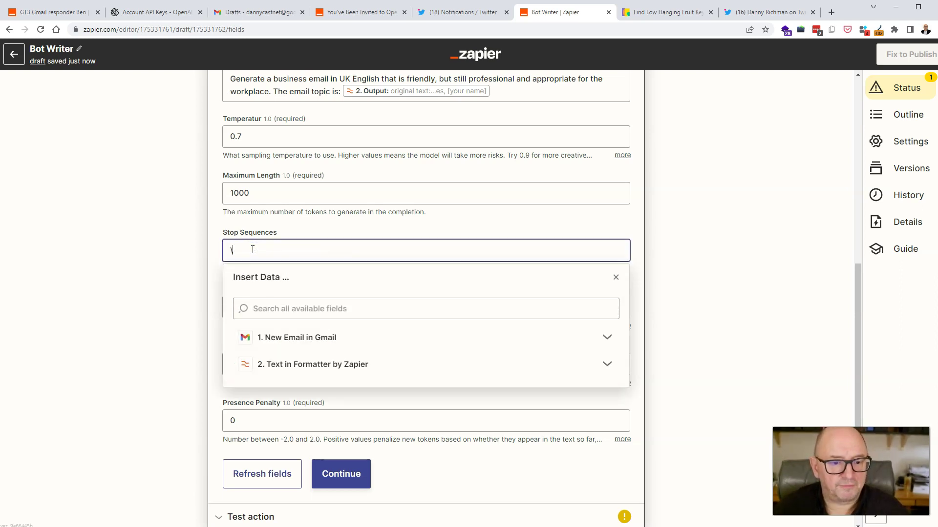
pyautogui.write('n')
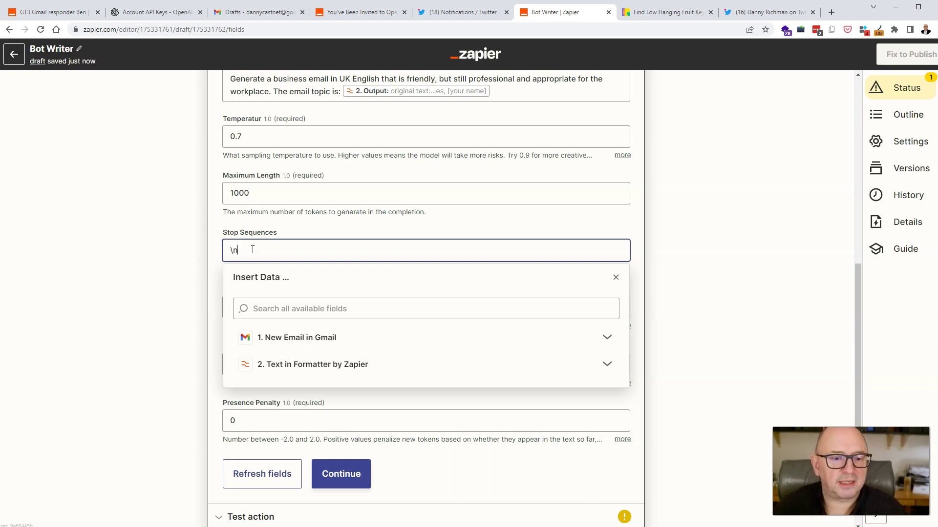
pyautogui.click(110, 259)
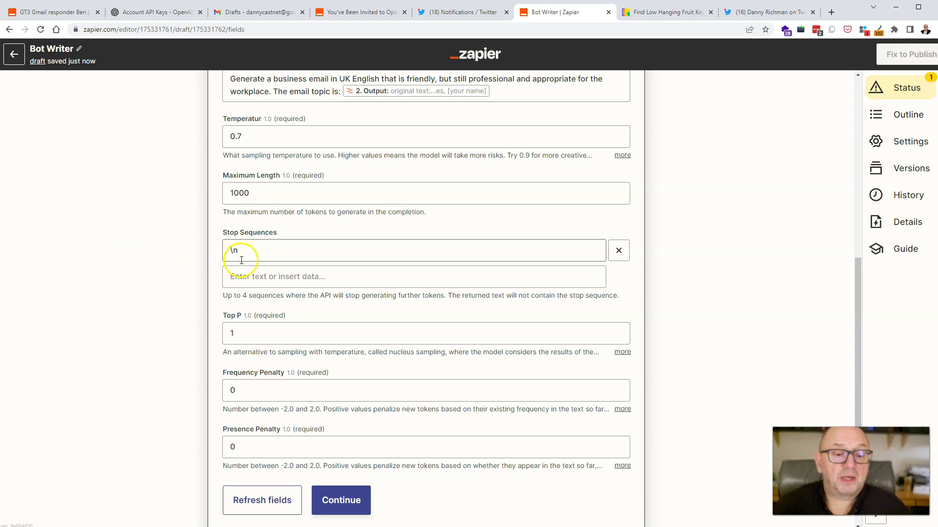
# Review the Send Prompt action's model, prompt, temperature, maximum length, stop sequence, Top P and penalty settings.
pyautogui.scroll(-2, 243, 256)
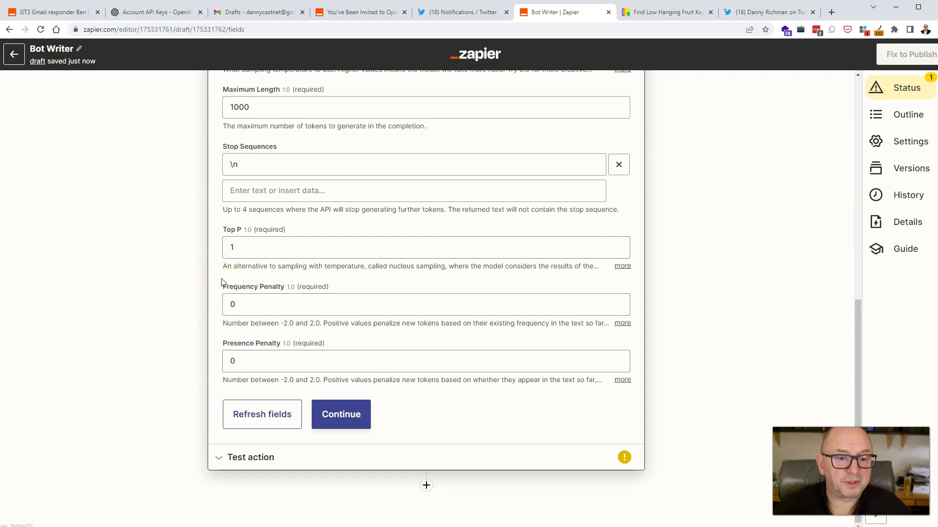
pyautogui.scroll(1, 222, 281)
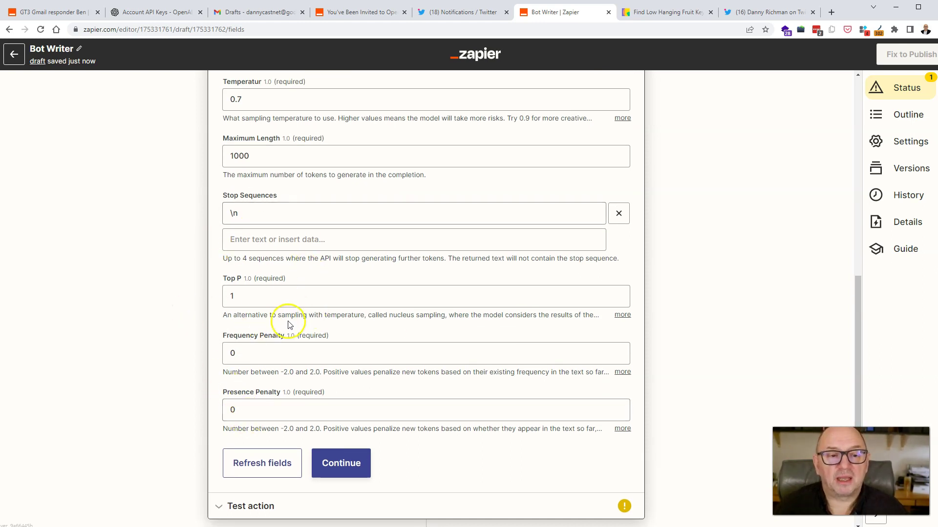
pyautogui.scroll(6, 288, 320)
pyautogui.scroll(-1, 290, 320)
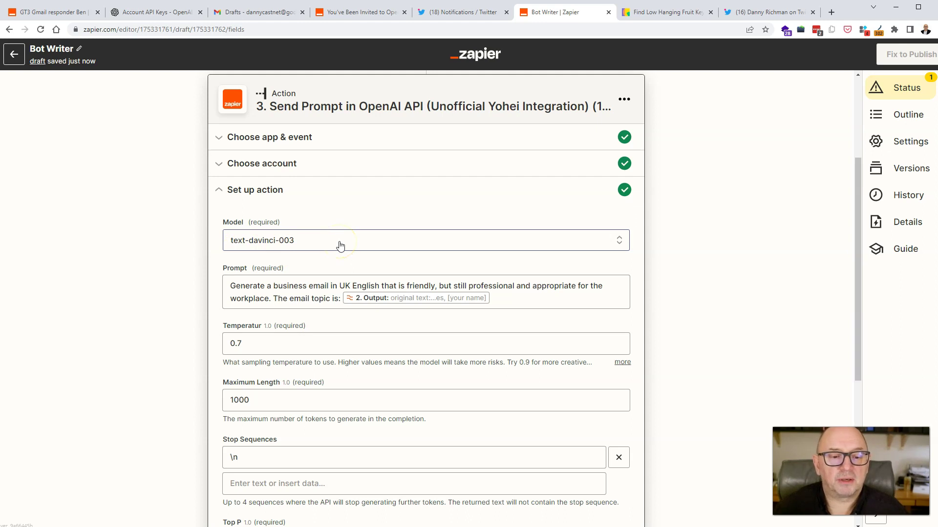
pyautogui.scroll(-2, 340, 245)
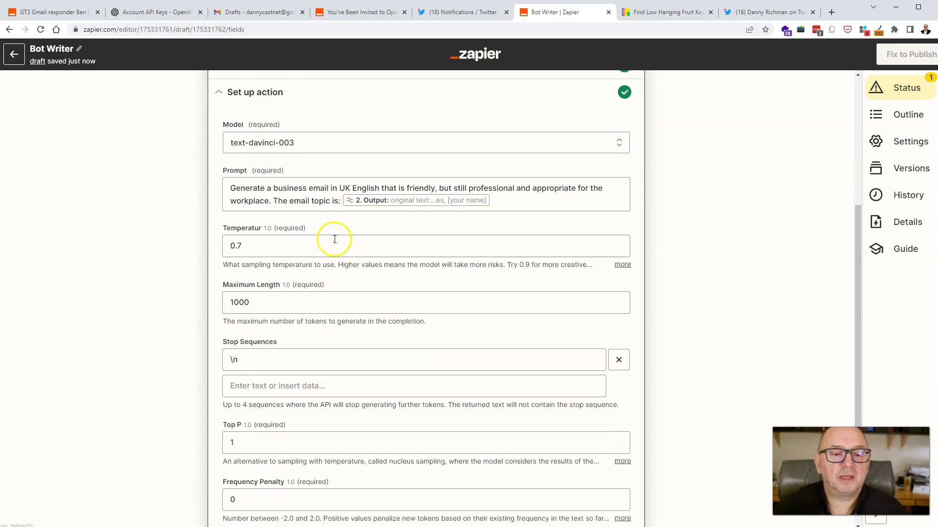
pyautogui.click(414, 207)
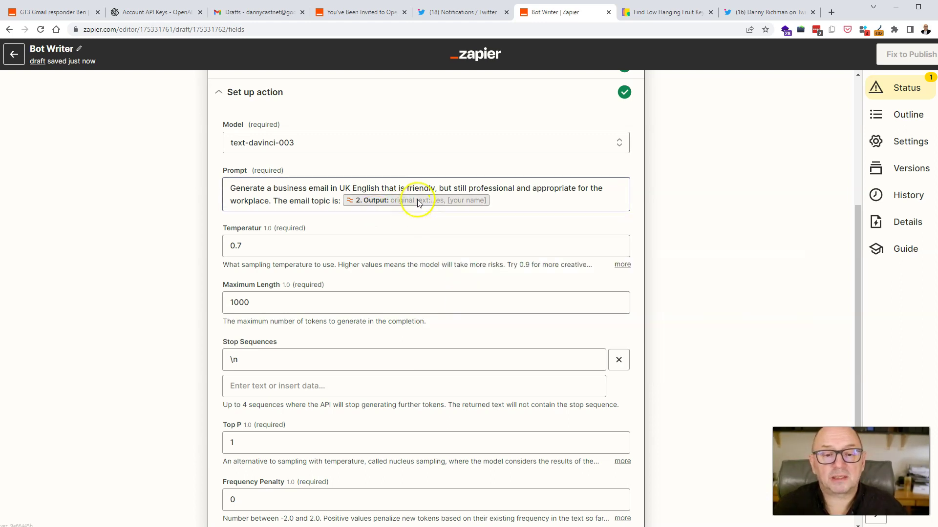
pyautogui.click(240, 245)
pyautogui.scroll(-2, 308, 242)
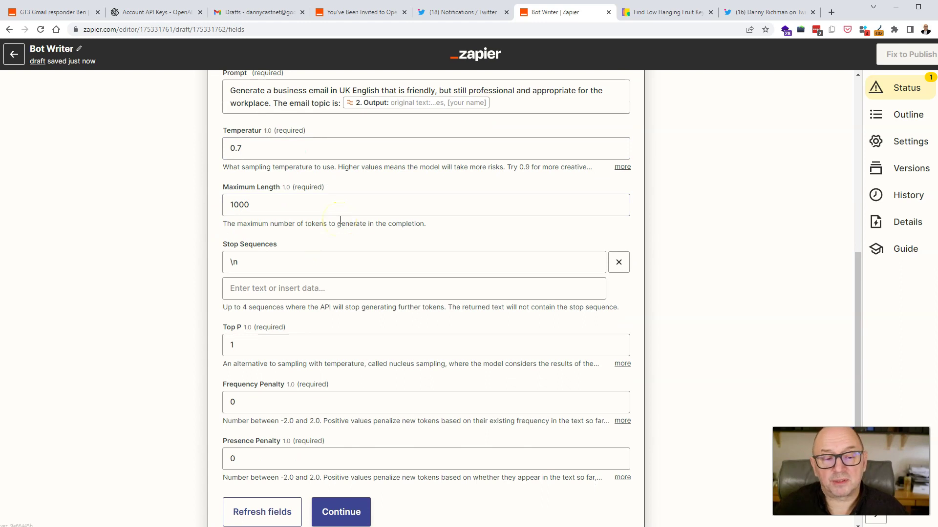
pyautogui.scroll(-1, 340, 220)
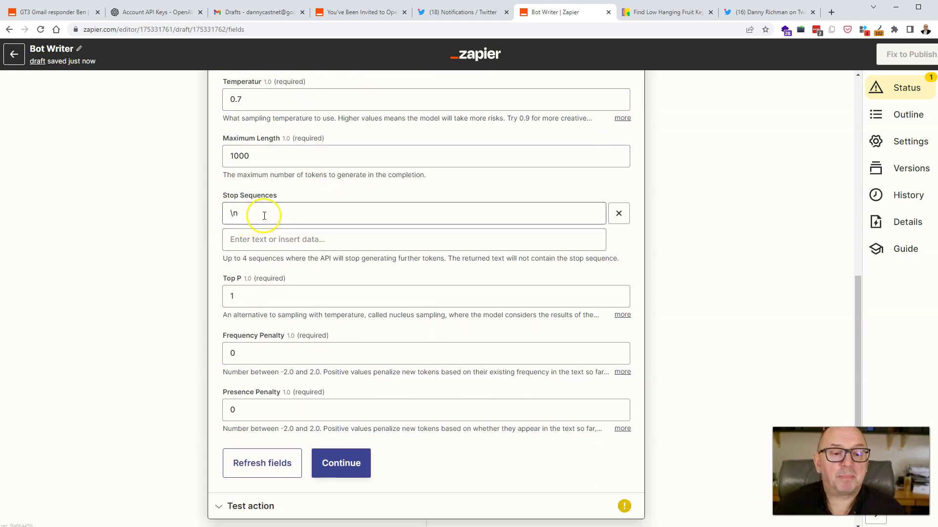
pyautogui.click(281, 311)
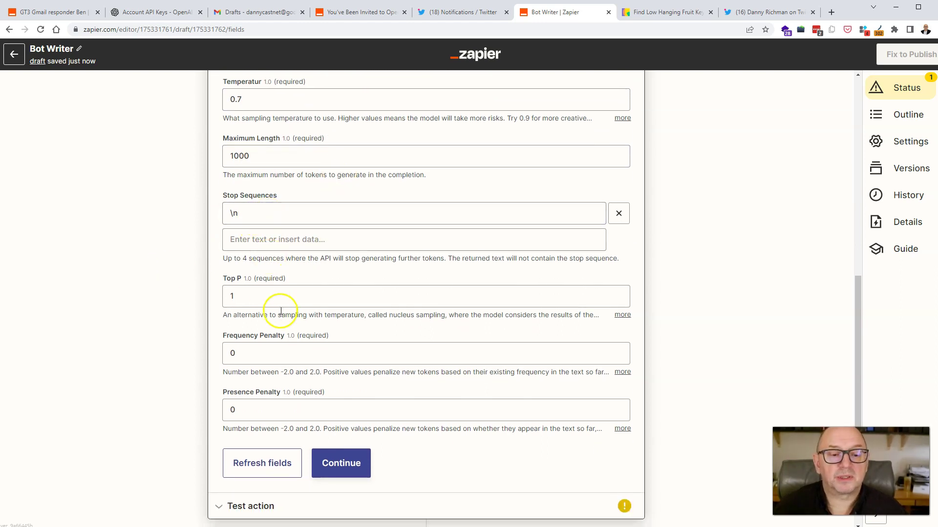
pyautogui.scroll(-1, 275, 388)
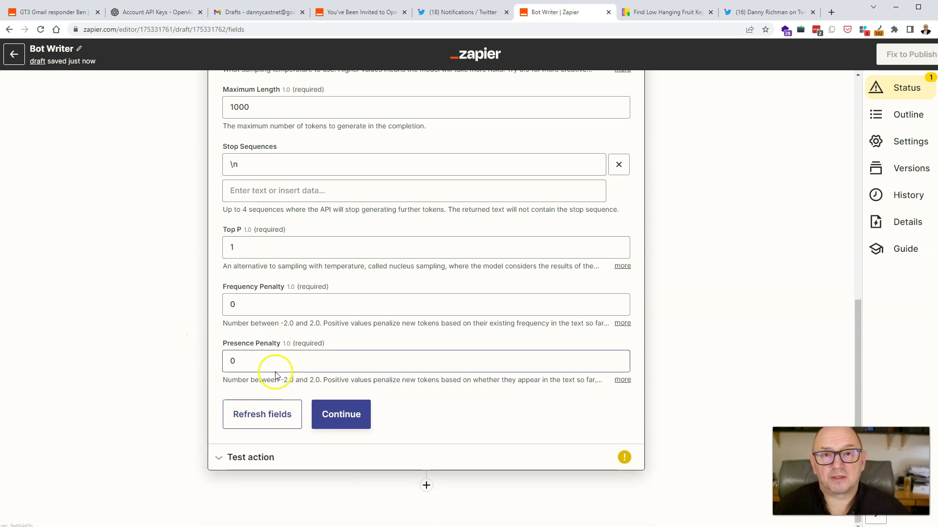
# Continue to the Send Prompt action's test and examine the request data, including the prompt with the sample email inserted.
pyautogui.click(341, 415)
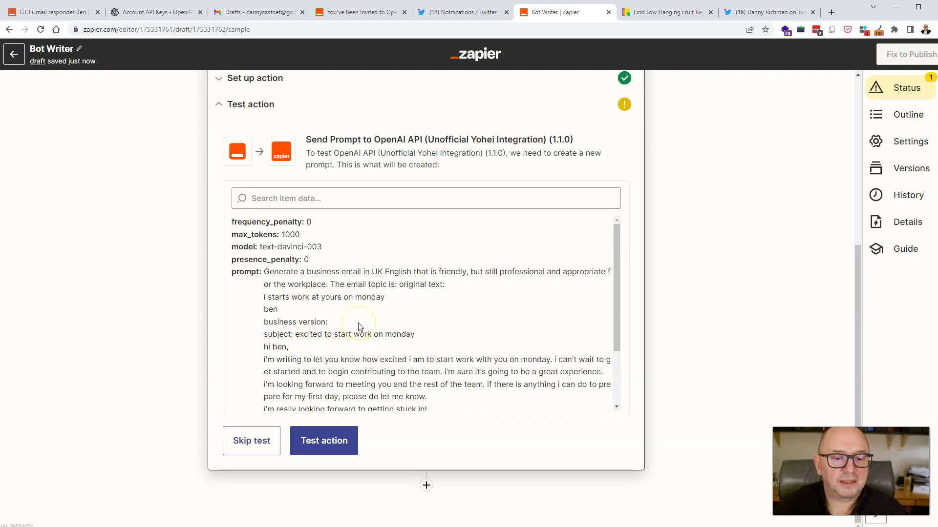
pyautogui.scroll(1, 359, 326)
pyautogui.scroll(-3, 358, 322)
pyautogui.scroll(3, 360, 324)
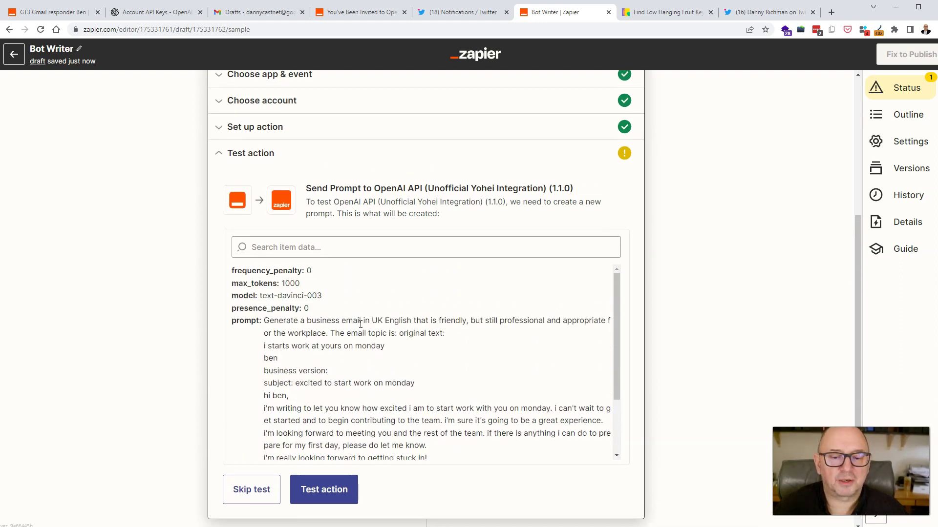
pyautogui.scroll(5, 713, 329)
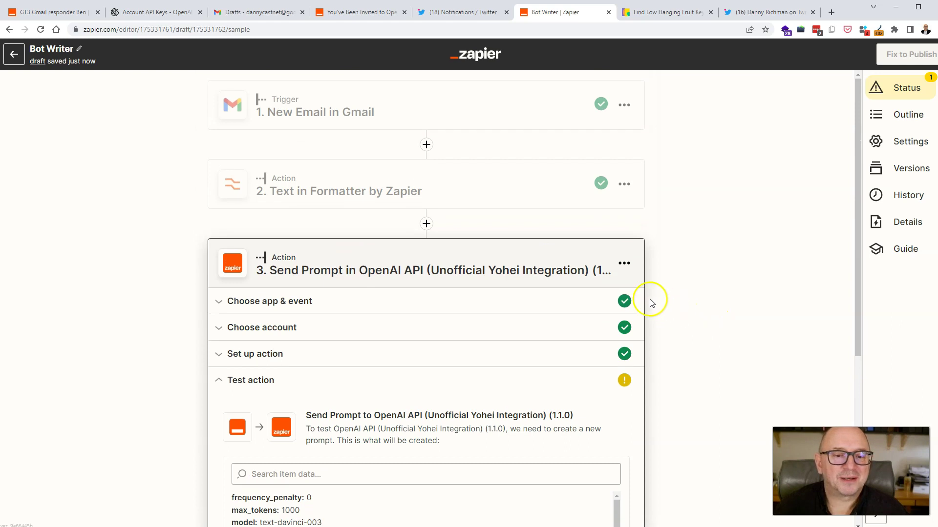
# Reopen the Gmail trigger's test, load more samples, choose Email B as the test email, check its plain body and continue.
pyautogui.click(351, 114)
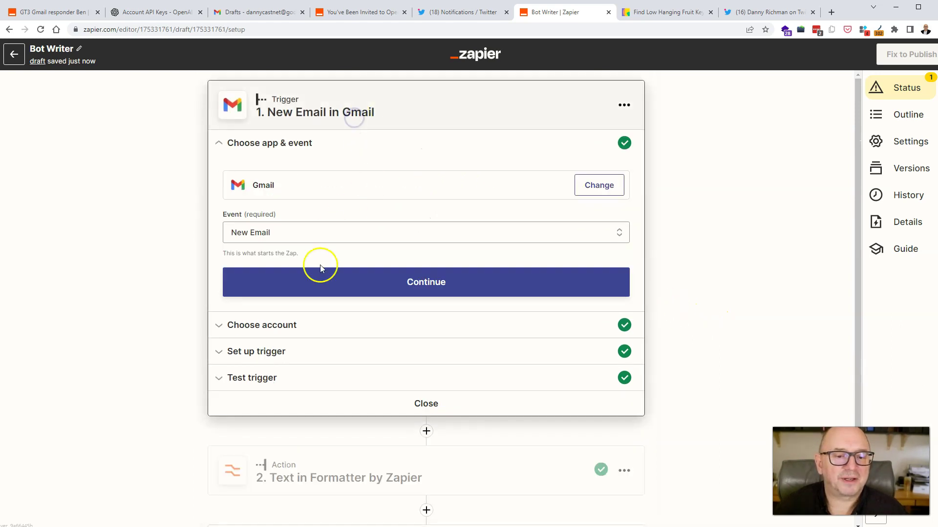
pyautogui.click(263, 387)
pyautogui.click(310, 304)
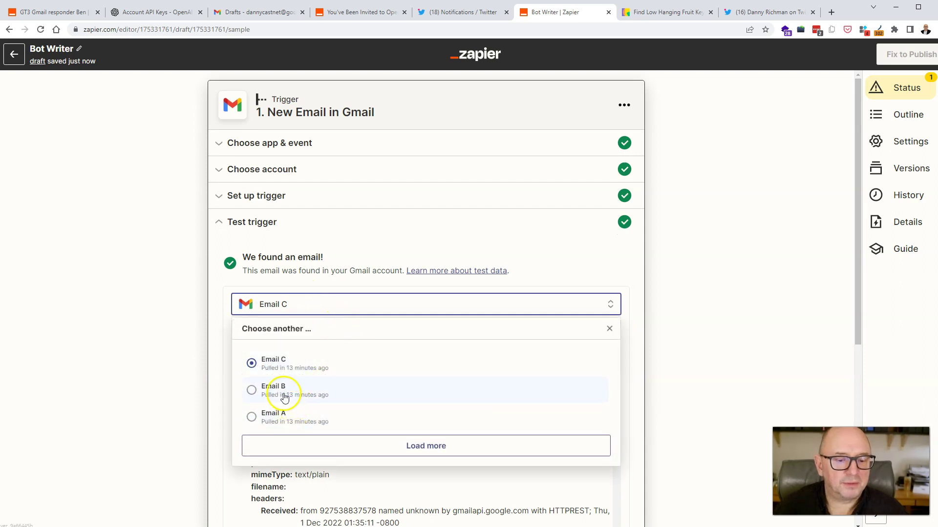
pyautogui.click(383, 446)
pyautogui.click(293, 391)
pyautogui.scroll(-4, 324, 262)
pyautogui.scroll(5, 324, 261)
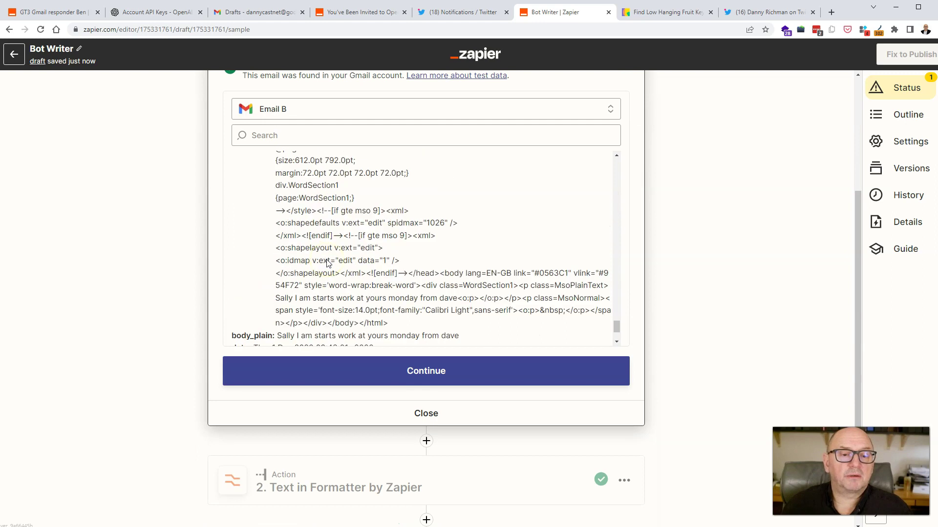
pyautogui.scroll(-3, 317, 258)
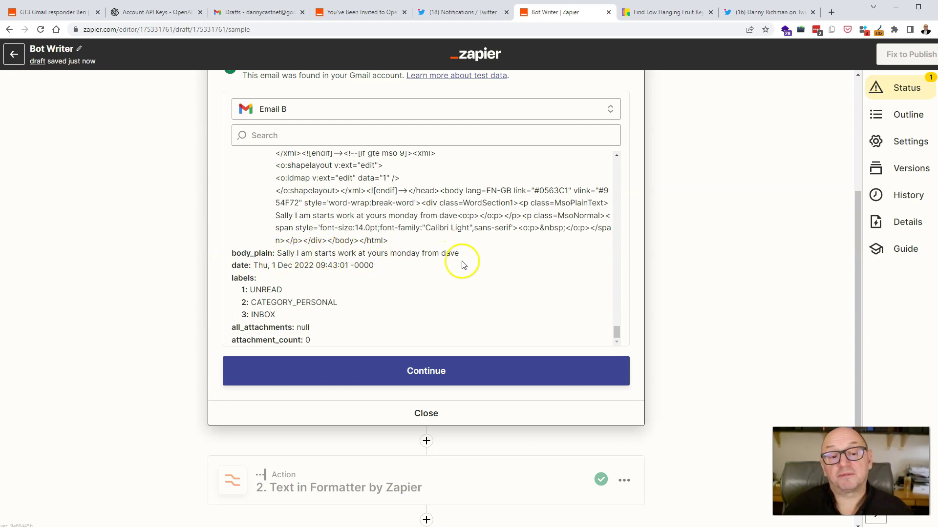
pyautogui.click(437, 374)
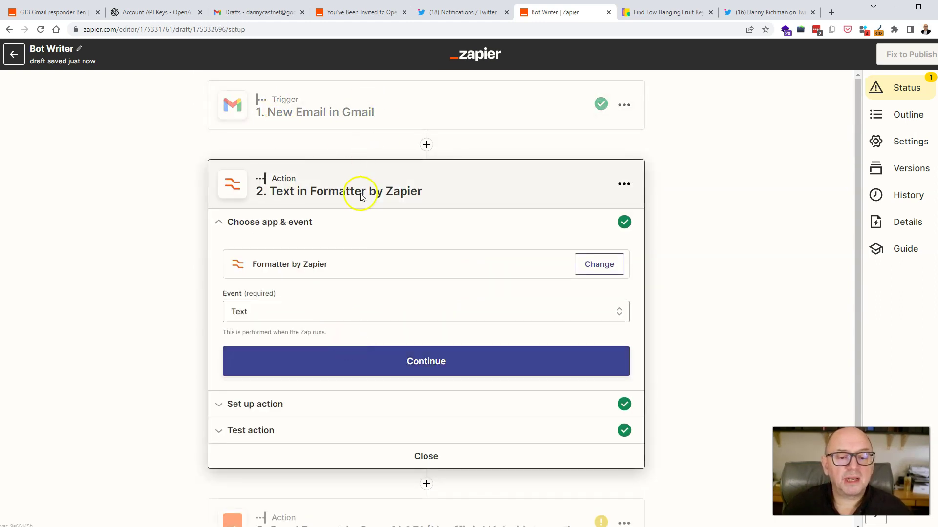
# Retest the Formatter action with the Email B sample and continue to the Send Prompt action.
pyautogui.click(265, 432)
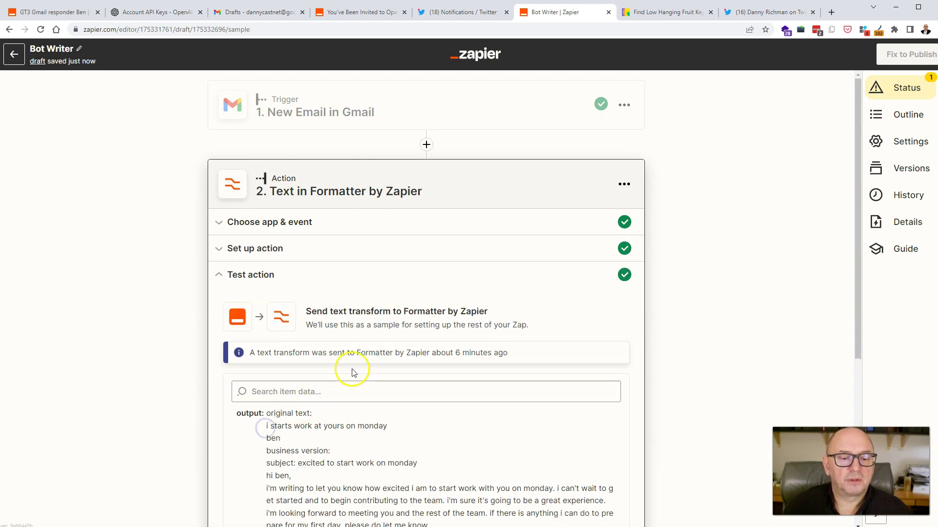
pyautogui.scroll(-6, 346, 364)
pyautogui.click(289, 363)
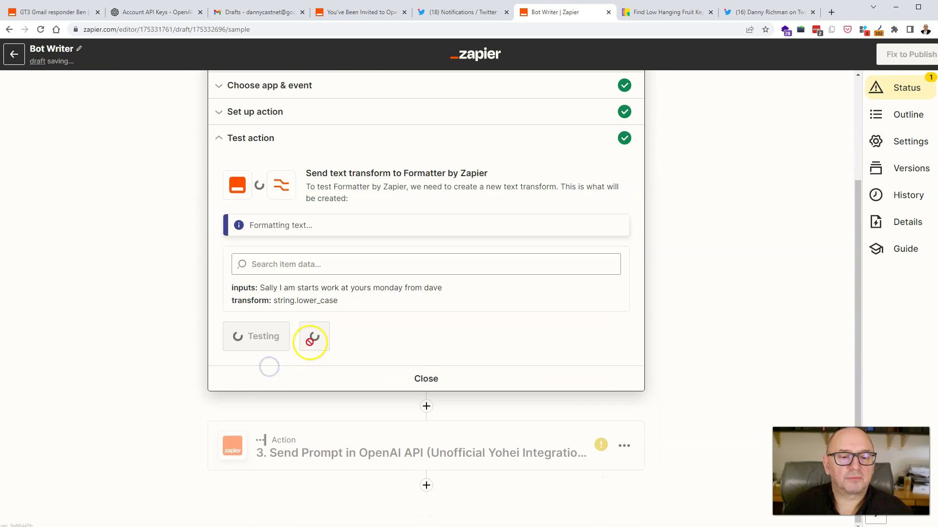
pyautogui.scroll(3, 313, 342)
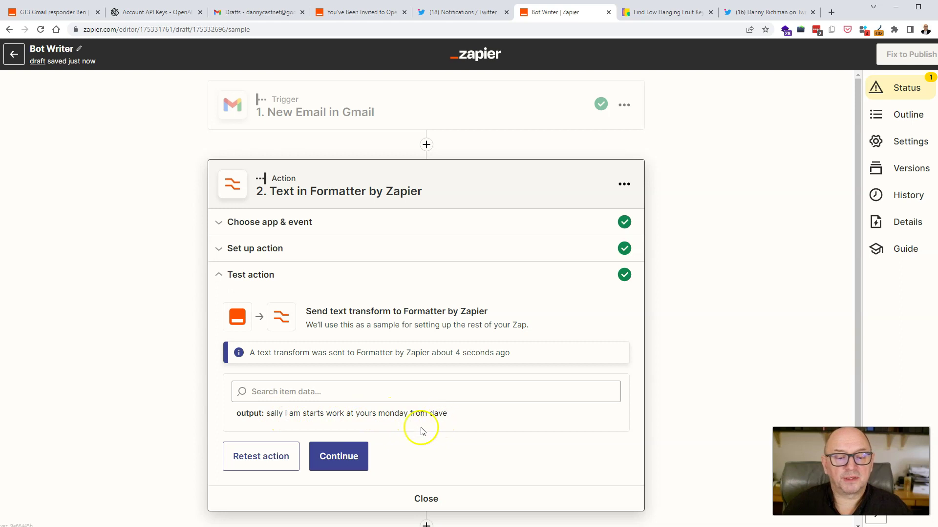
pyautogui.click(345, 451)
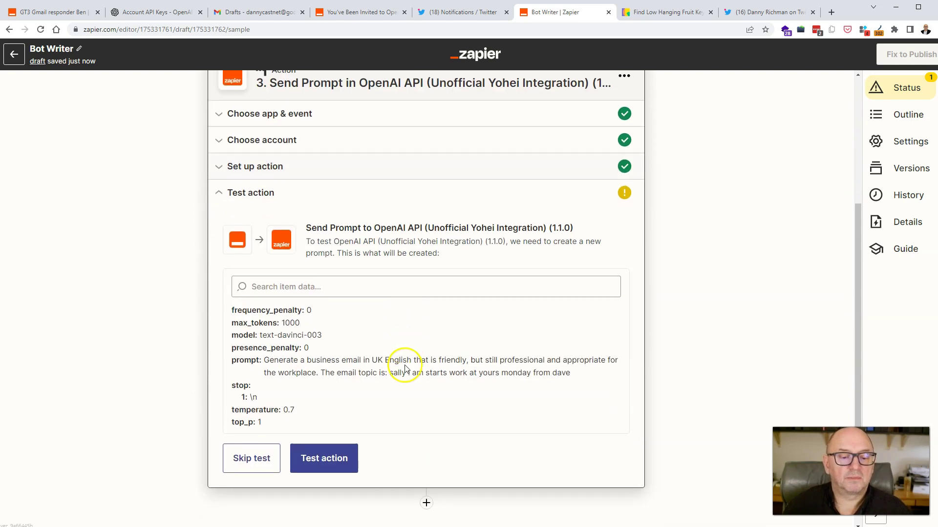
# Recheck the Send Prompt action's setup with the new Formatter output in the prompt and return to its test.
pyautogui.click(283, 247)
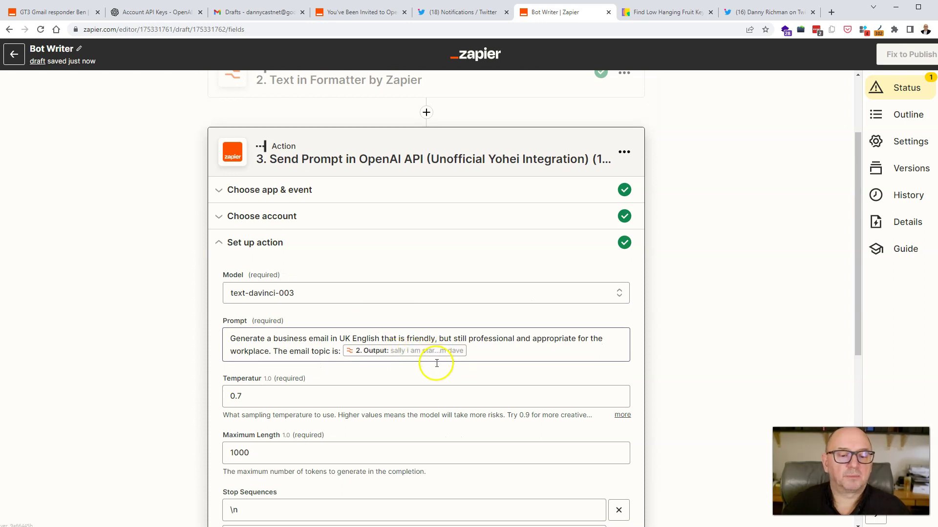
pyautogui.scroll(-7, 436, 363)
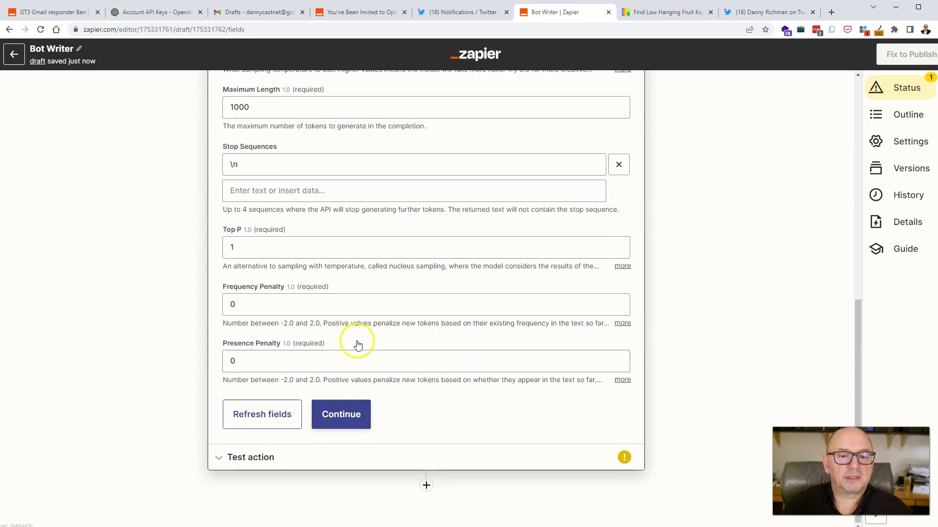
pyautogui.scroll(7, 356, 341)
pyautogui.scroll(-7, 416, 371)
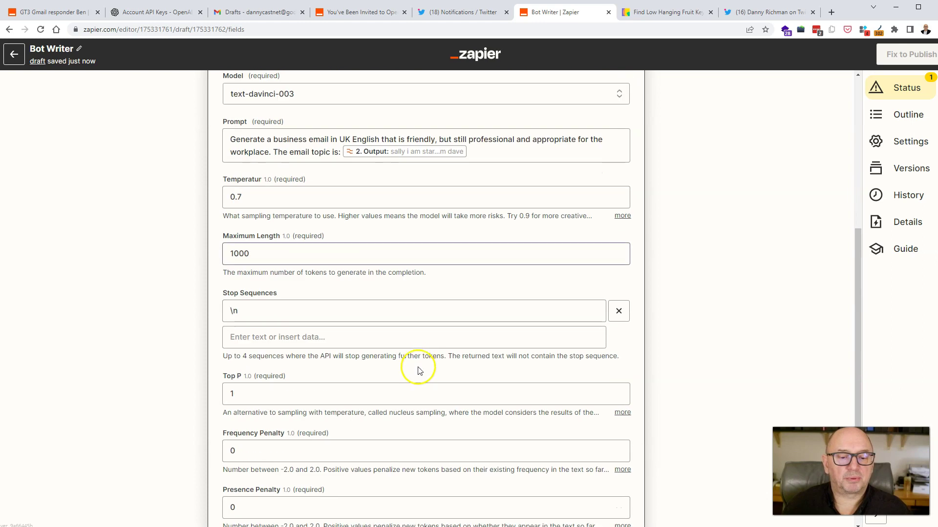
pyautogui.click(337, 415)
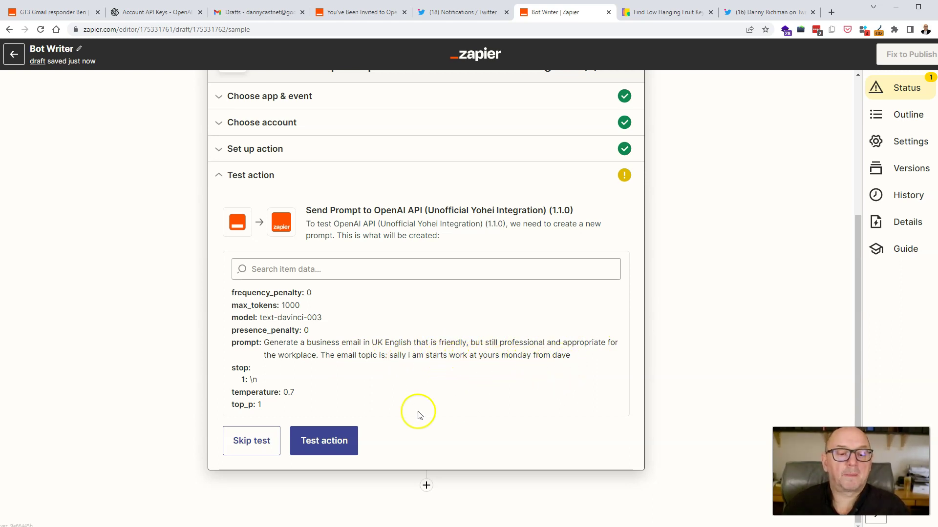
# Test the Send Prompt action and read through the generated business email and token usage in the response.
pyautogui.click(328, 446)
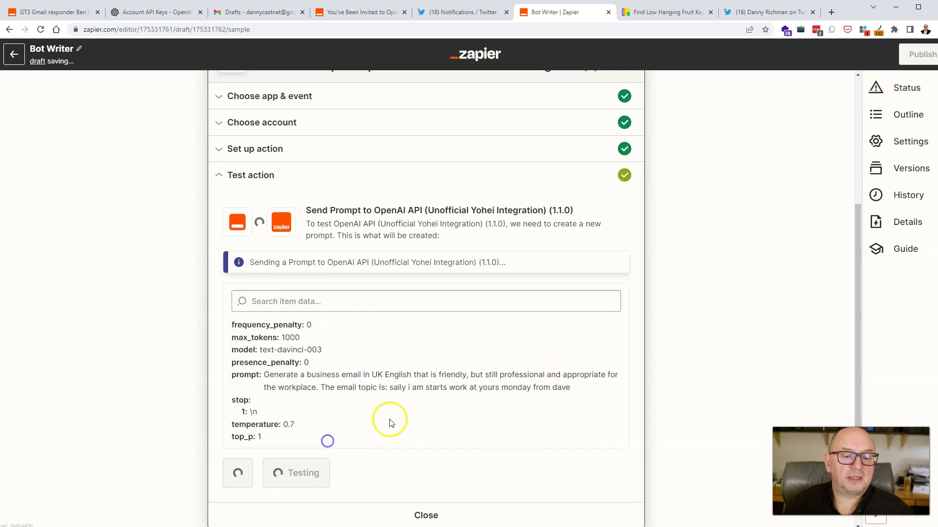
pyautogui.scroll(-2, 445, 400)
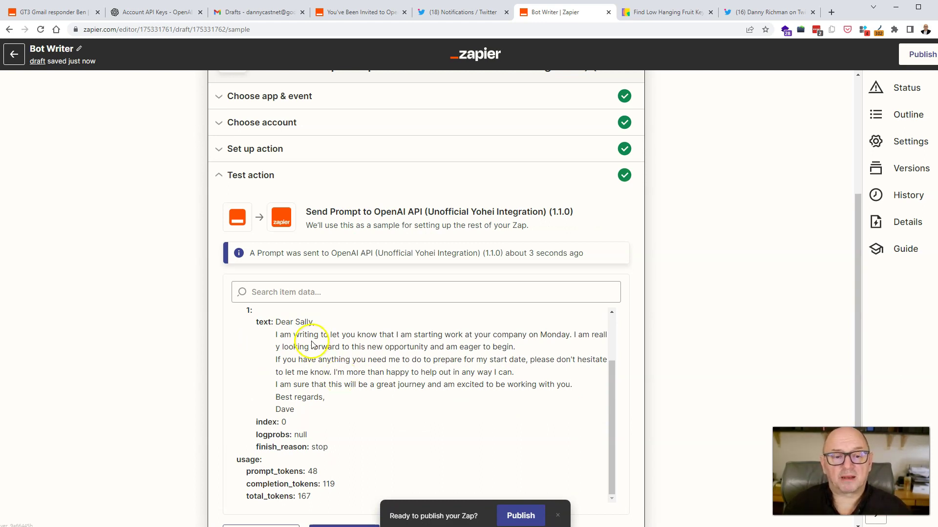
pyautogui.scroll(1, 290, 343)
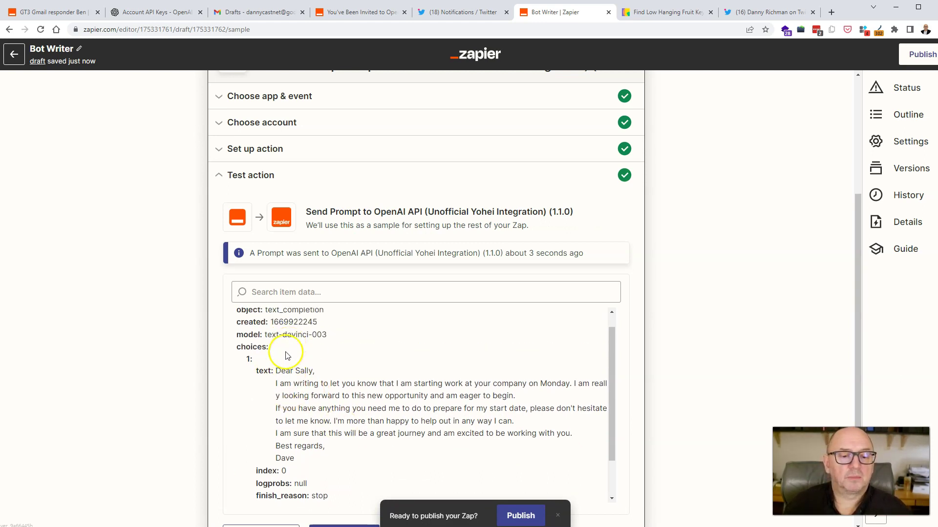
pyautogui.scroll(-1, 288, 344)
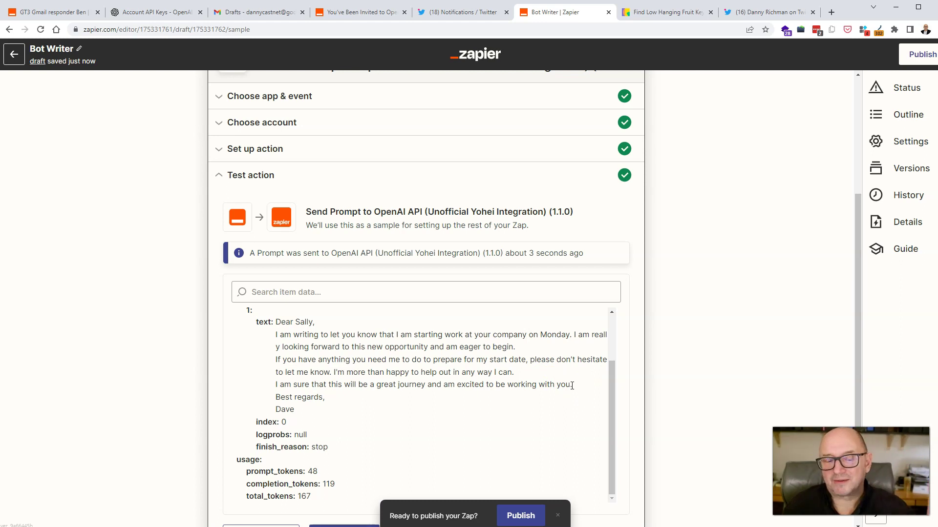
pyautogui.scroll(-1, 466, 389)
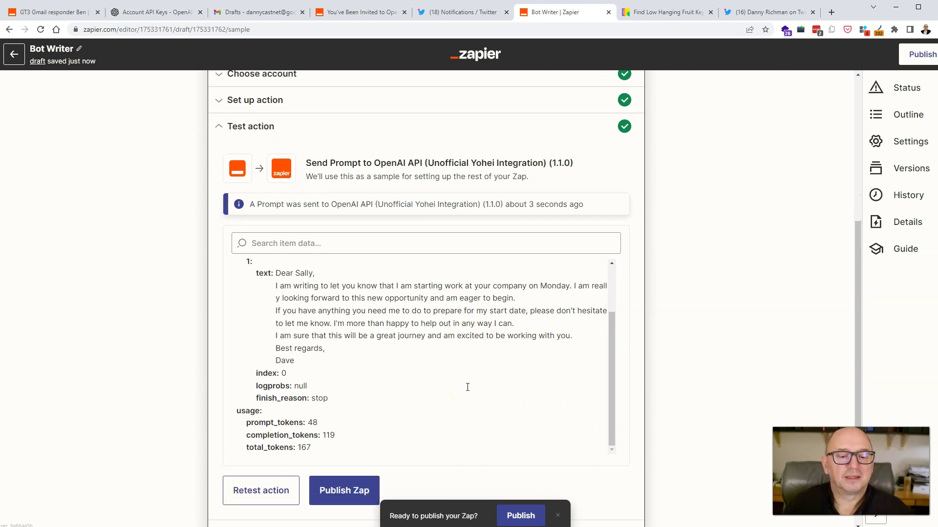
pyautogui.scroll(-1, 467, 387)
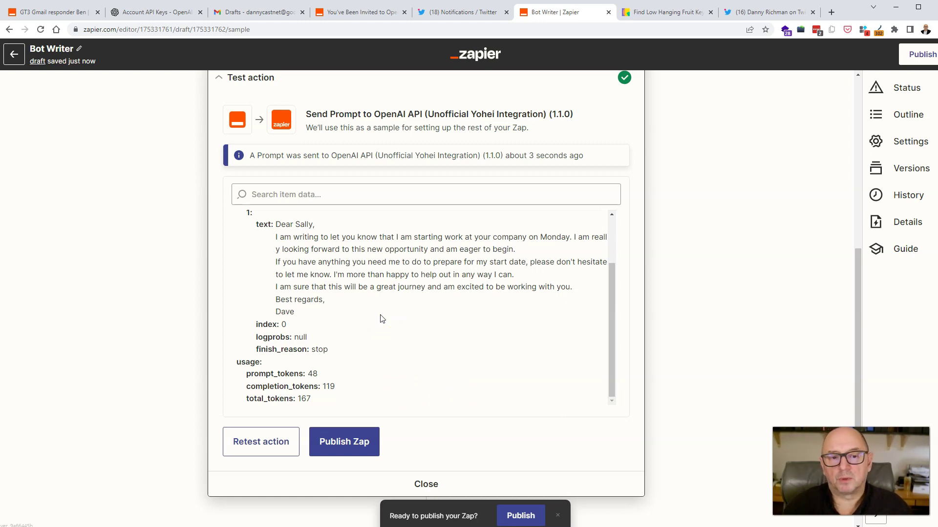
# Review the Send Prompt action's response and its setup fields, then close the action.
pyautogui.scroll(3, 382, 318)
pyautogui.scroll(5, 692, 307)
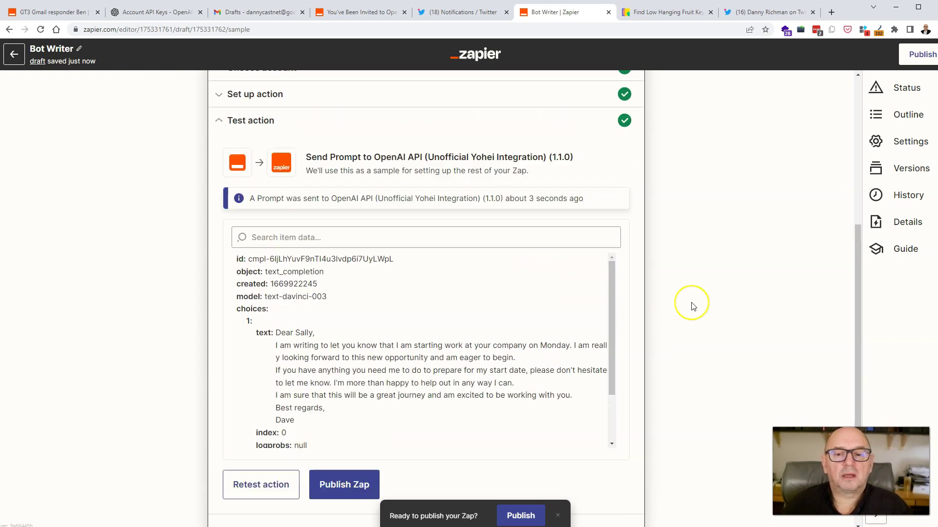
pyautogui.scroll(-2, 693, 307)
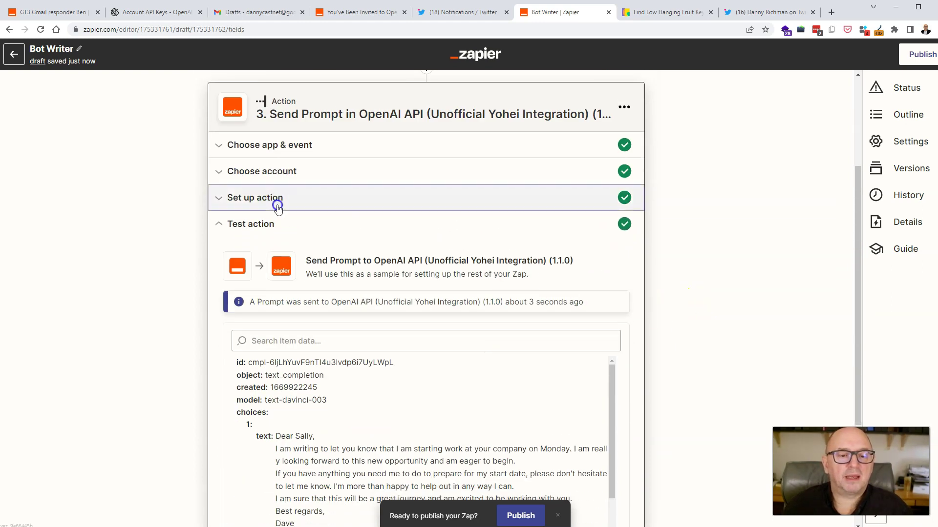
pyautogui.click(274, 198)
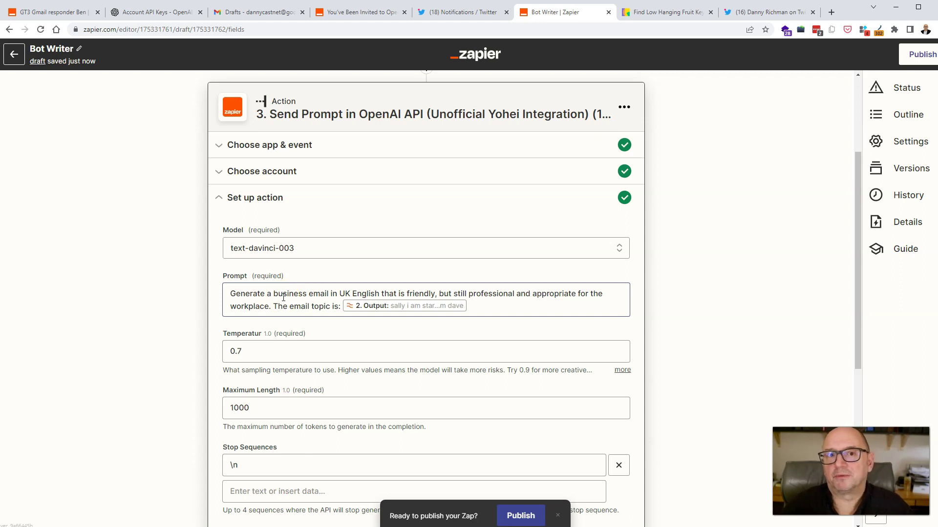
pyautogui.scroll(-7, 229, 310)
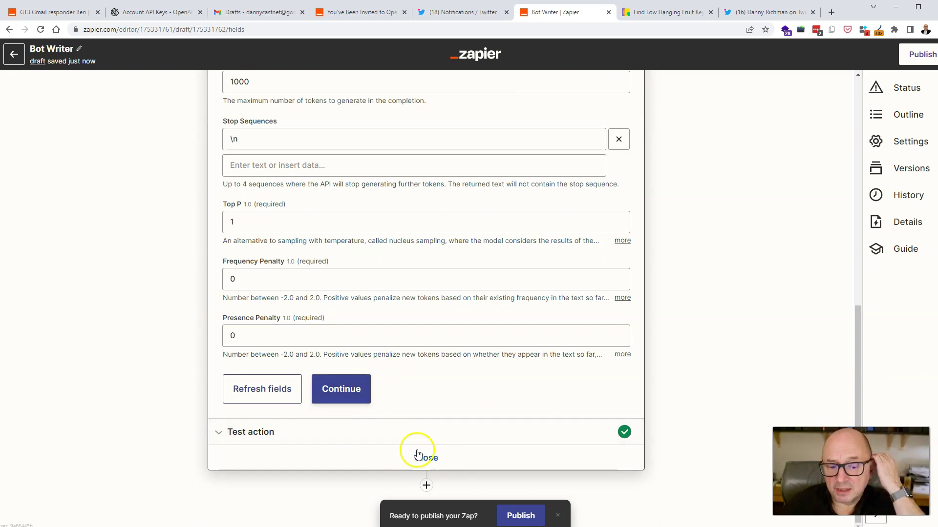
pyautogui.scroll(8, 429, 366)
pyautogui.scroll(3, 383, 318)
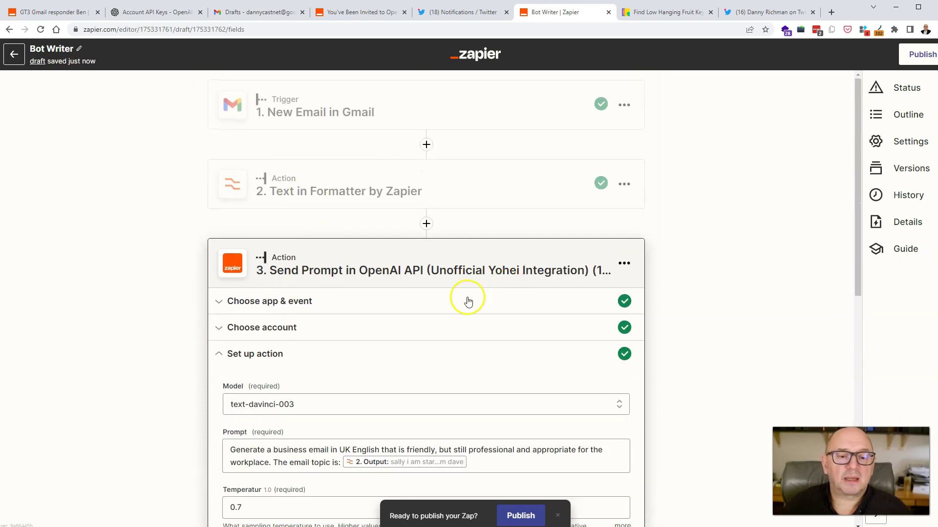
pyautogui.scroll(-10, 460, 305)
pyautogui.click(426, 458)
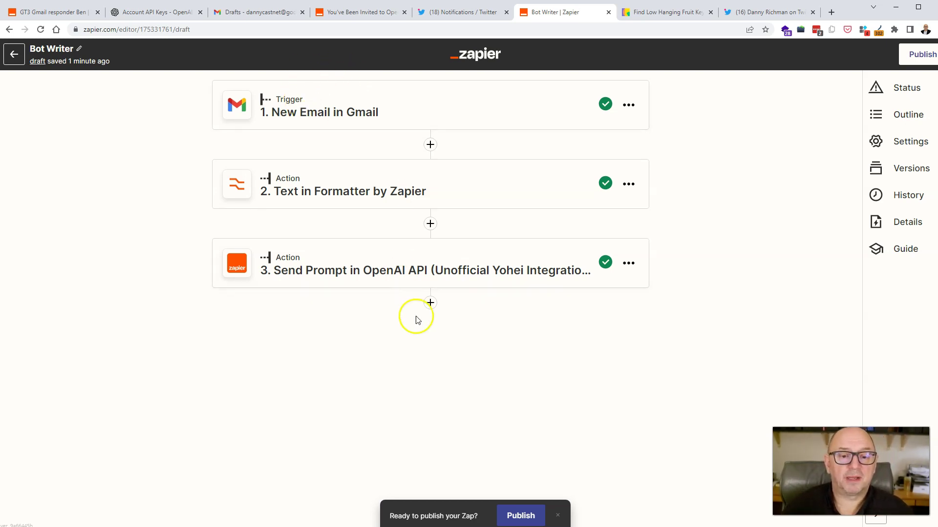
# Add a fourth action after Send Prompt using Gmail with the Send Email event, and continue to the account selection.
pyautogui.click(432, 304)
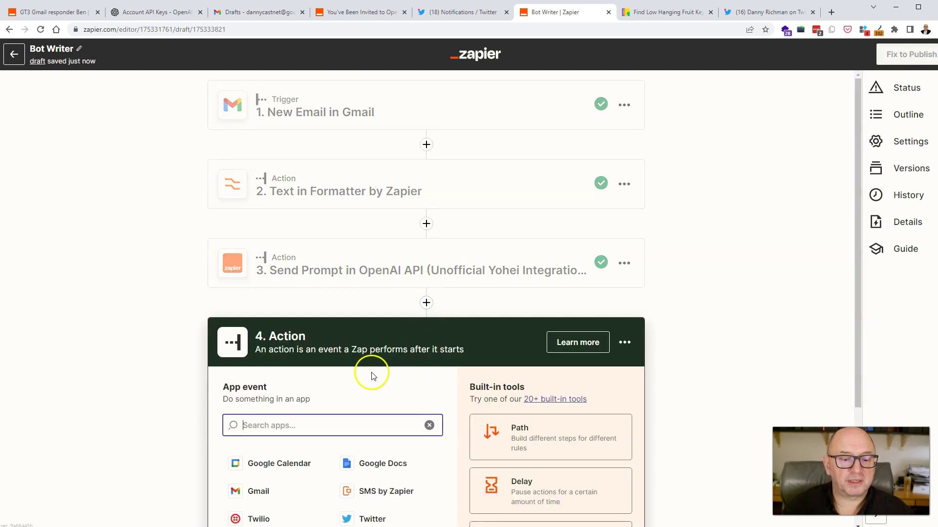
pyautogui.scroll(-2, 342, 381)
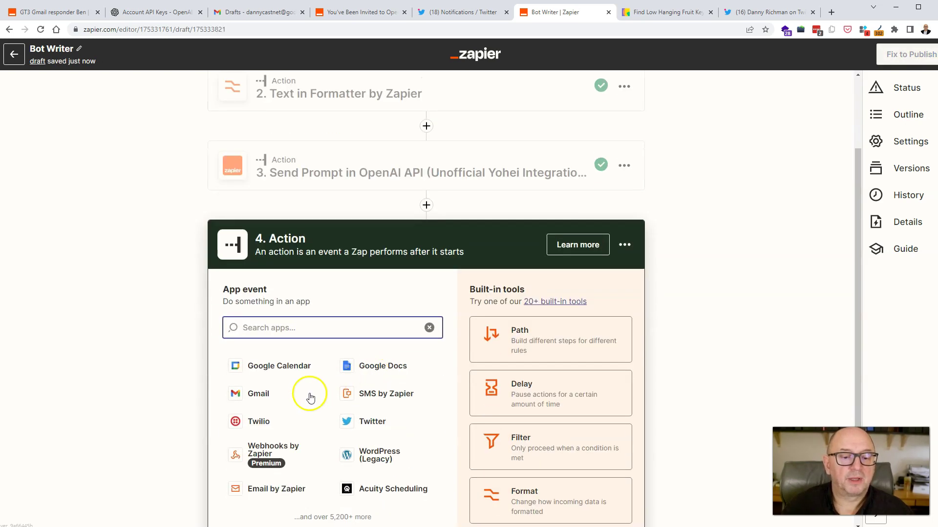
pyautogui.click(284, 396)
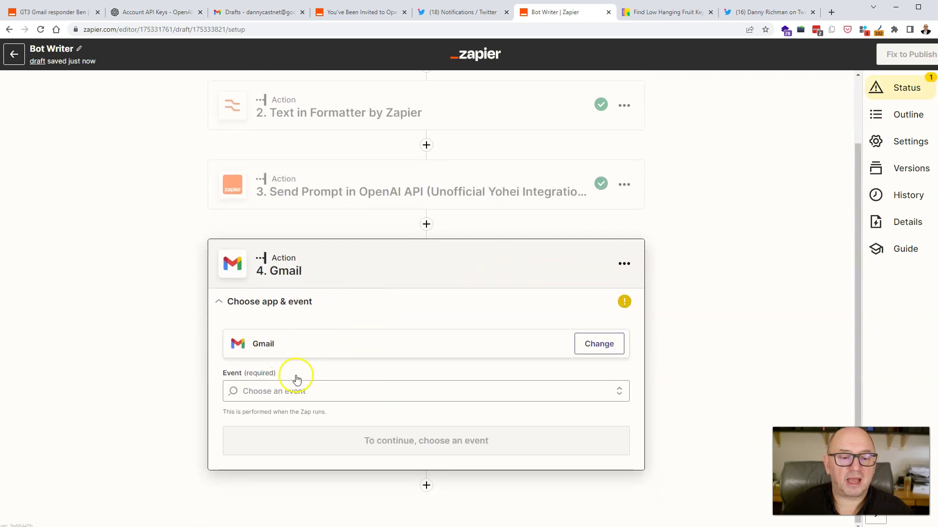
pyautogui.click(285, 392)
pyautogui.scroll(-2, 322, 434)
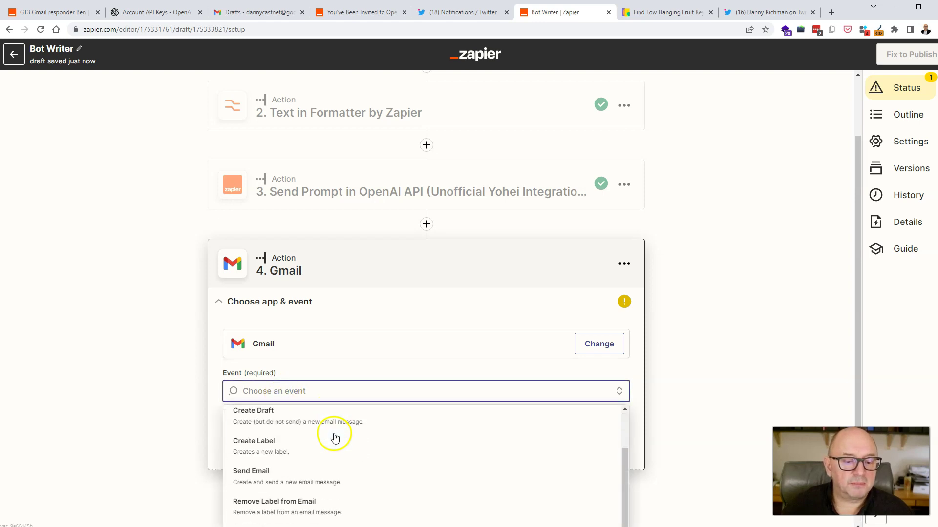
pyautogui.click(280, 469)
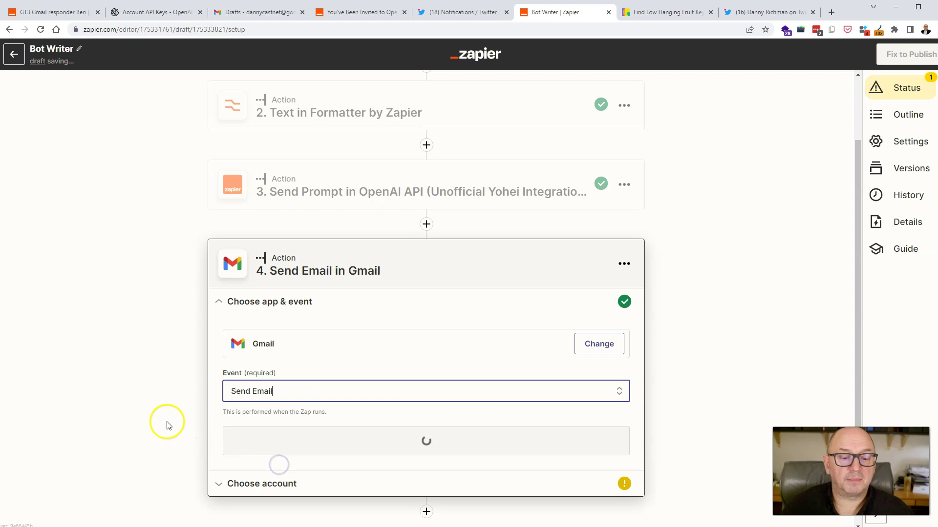
pyautogui.click(413, 442)
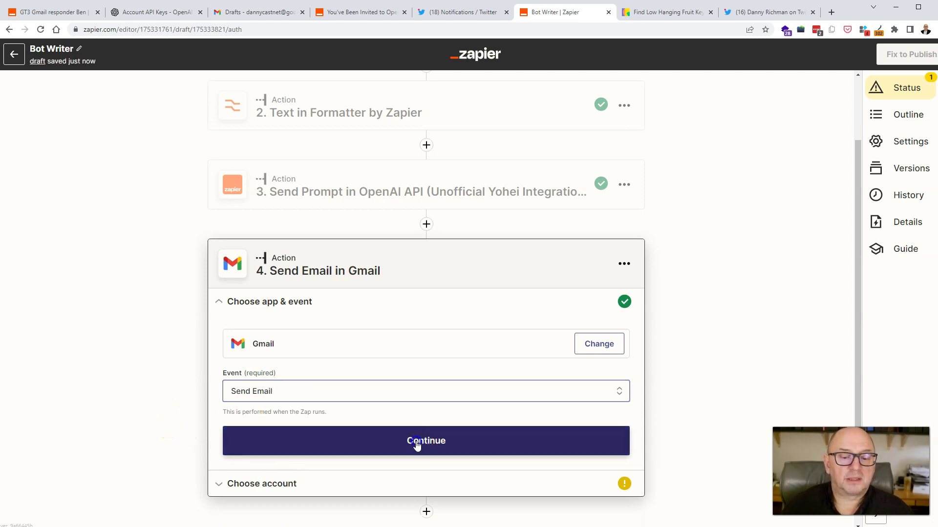
# Choose the bot's Gmail account for the Send Email action and continue to its setup.
pyautogui.click(296, 421)
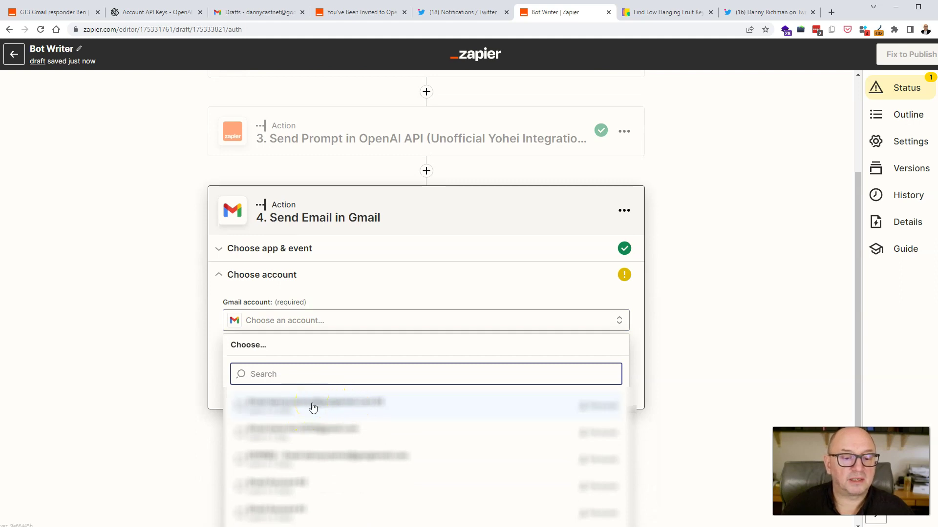
pyautogui.click(309, 436)
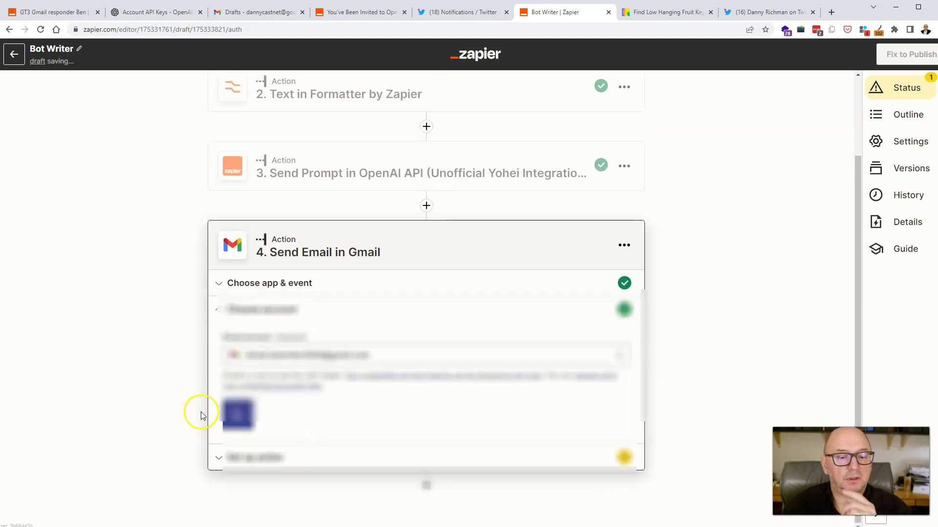
pyautogui.click(256, 417)
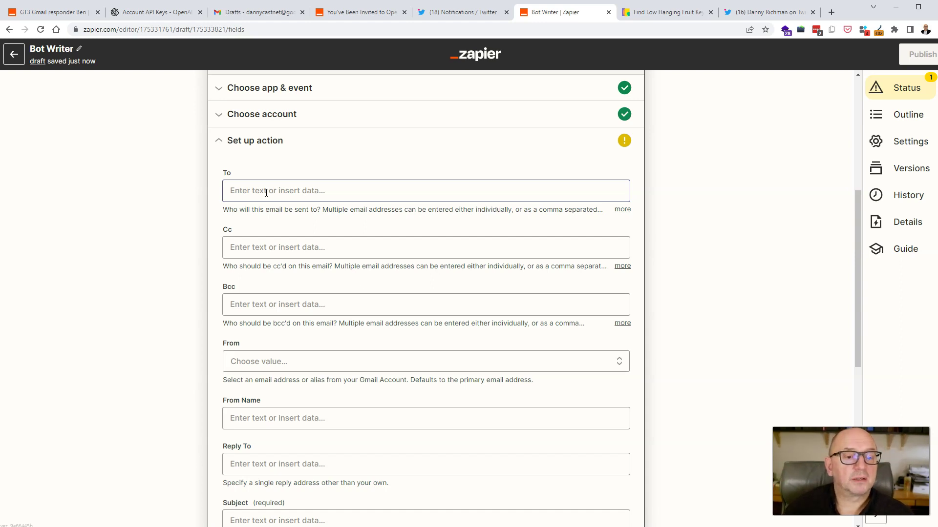
# Set the email's To field to the From Email value of the New Email in Gmail trigger.
pyautogui.click(266, 193)
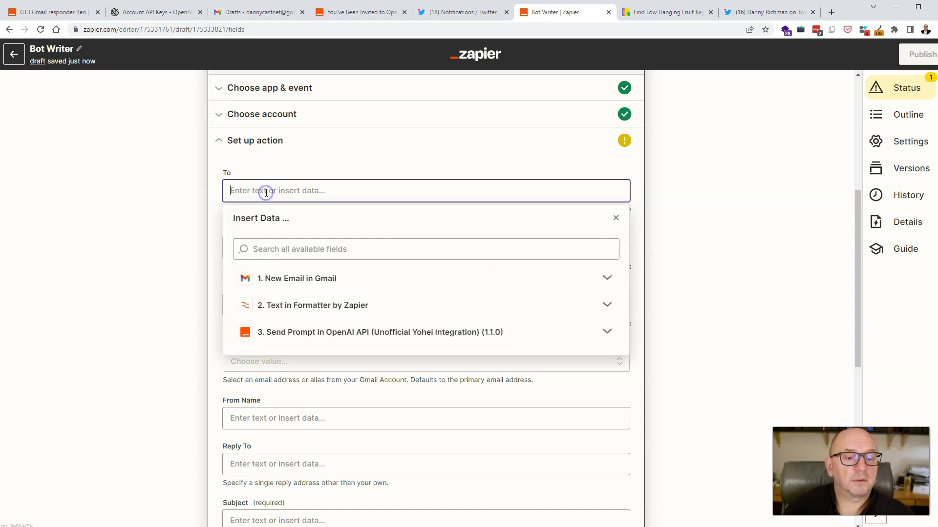
pyautogui.click(318, 282)
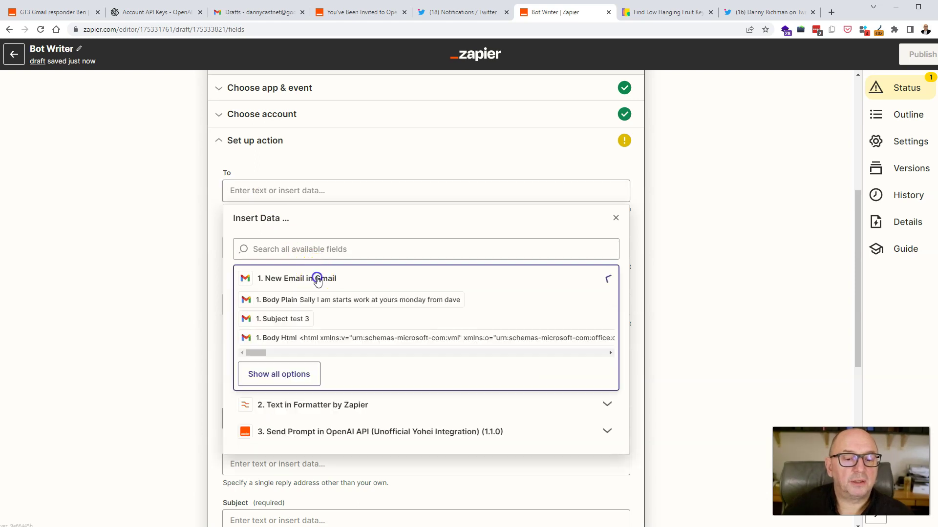
pyautogui.click(292, 373)
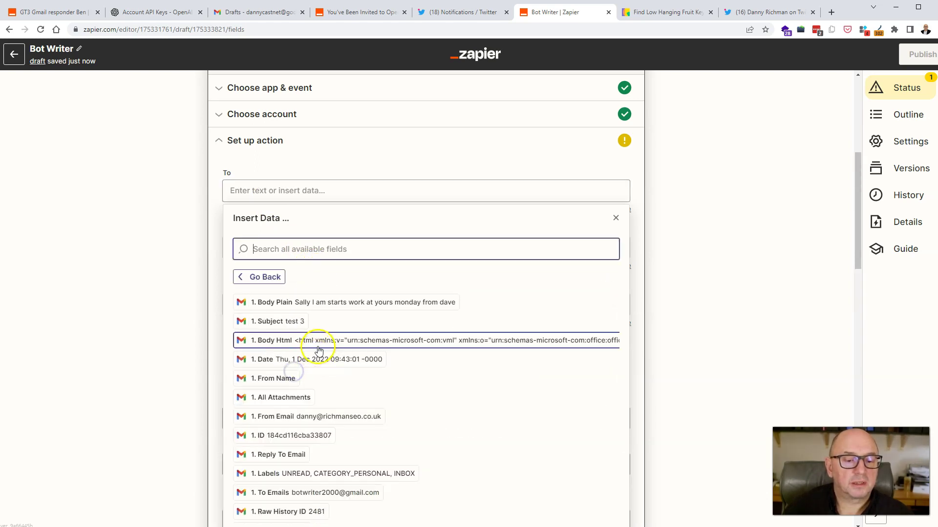
pyautogui.scroll(-1, 314, 342)
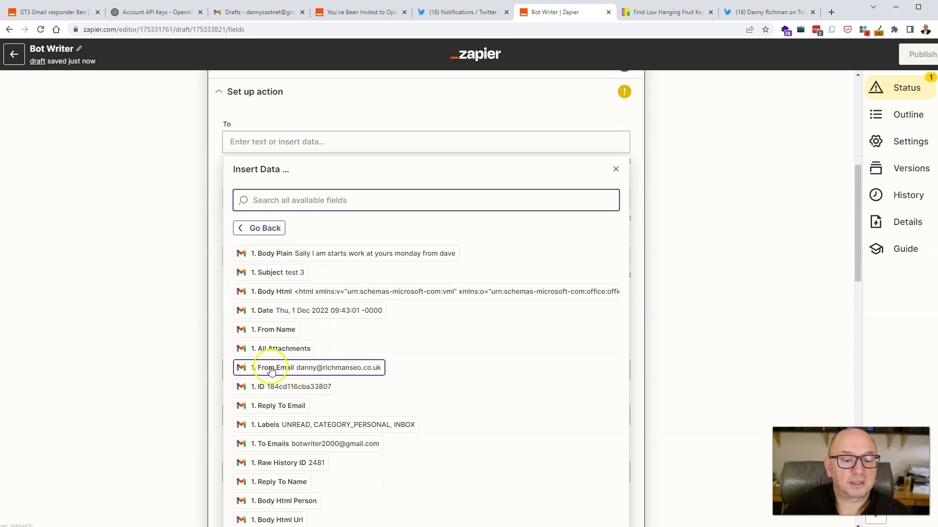
pyautogui.click(289, 371)
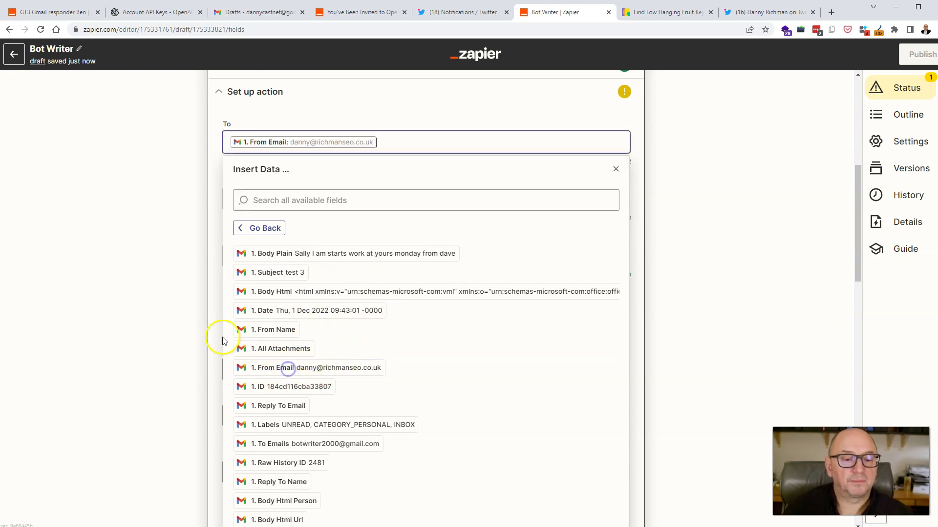
pyautogui.click(161, 243)
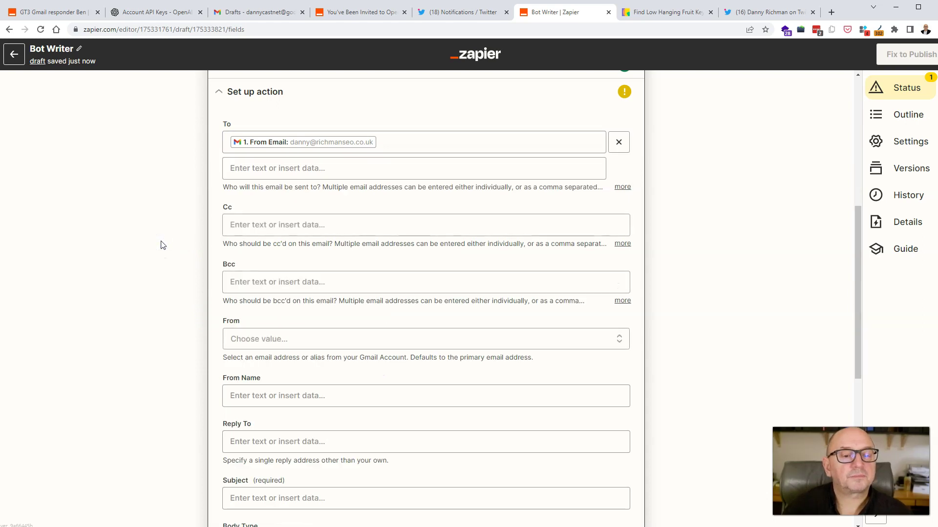
# Leave Cc and Bcc empty and set the From field to the bot's Gmail address.
pyautogui.click(258, 224)
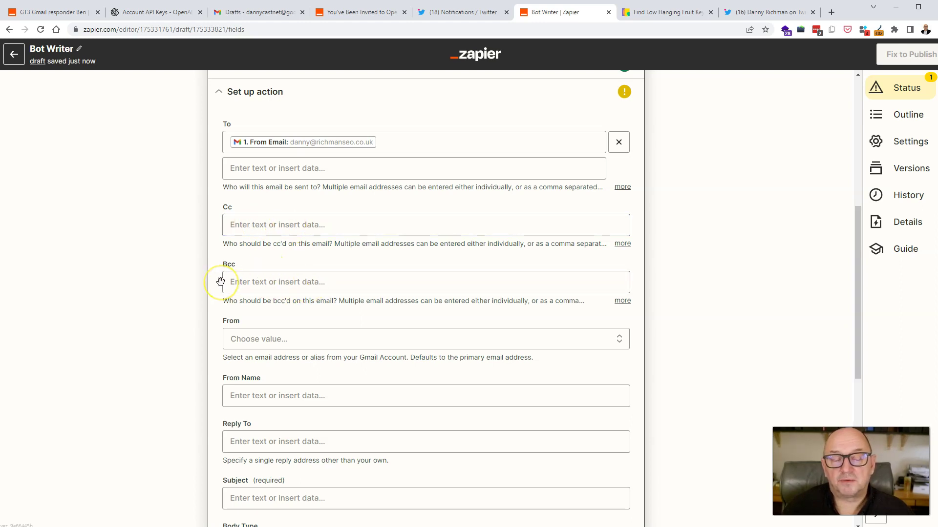
pyautogui.scroll(-2, 220, 282)
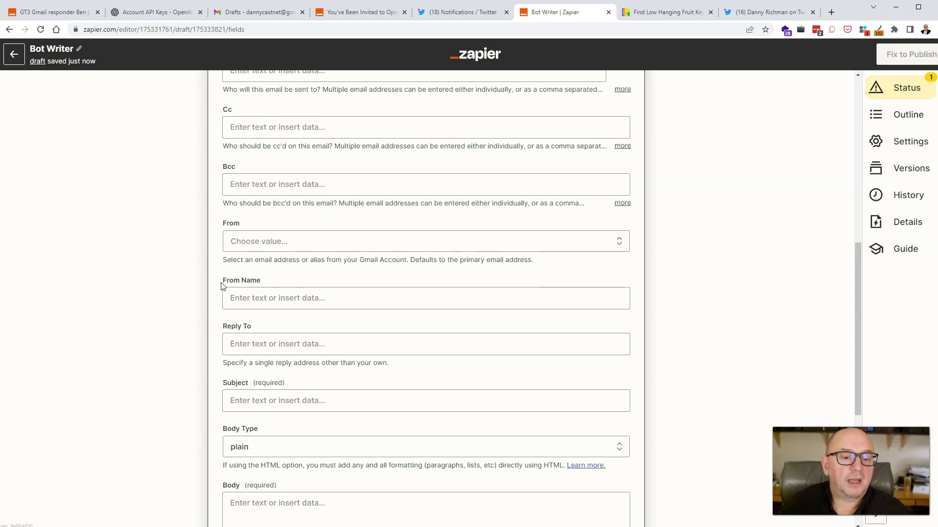
pyautogui.click(244, 241)
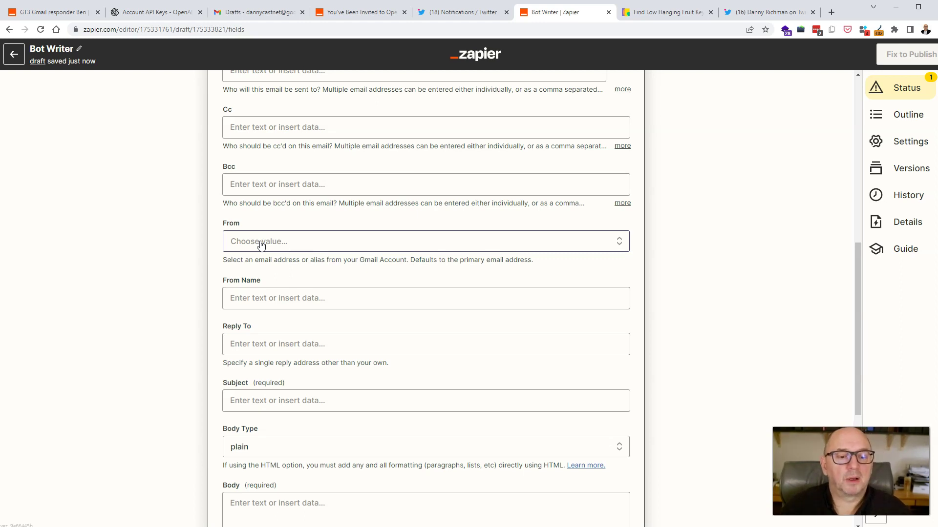
pyautogui.click(260, 242)
pyautogui.click(287, 315)
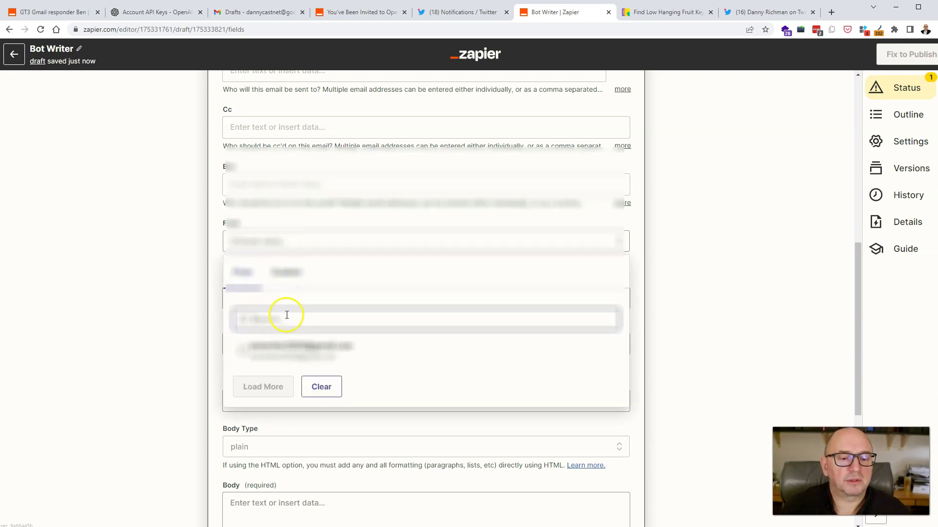
pyautogui.click(273, 350)
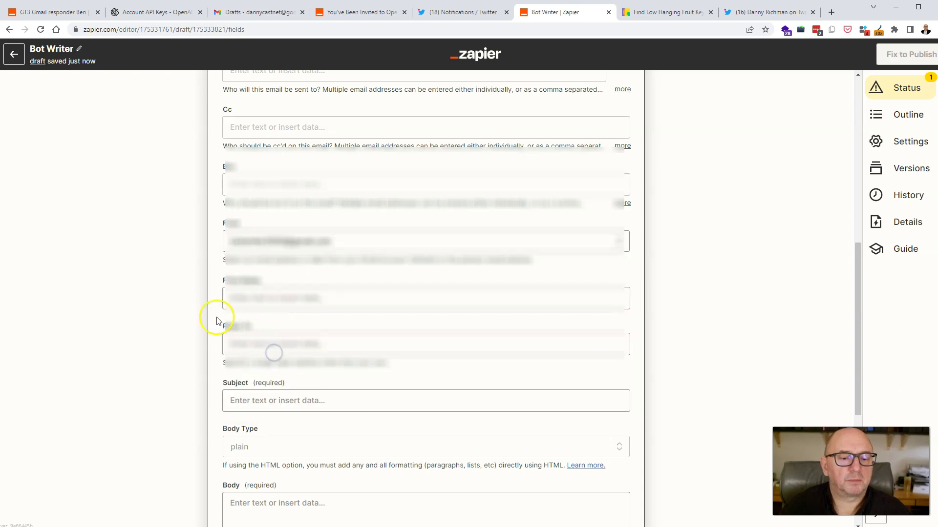
# Enter "Bot Writer" as the From Name of the outgoing email.
pyautogui.scroll(-2, 221, 277)
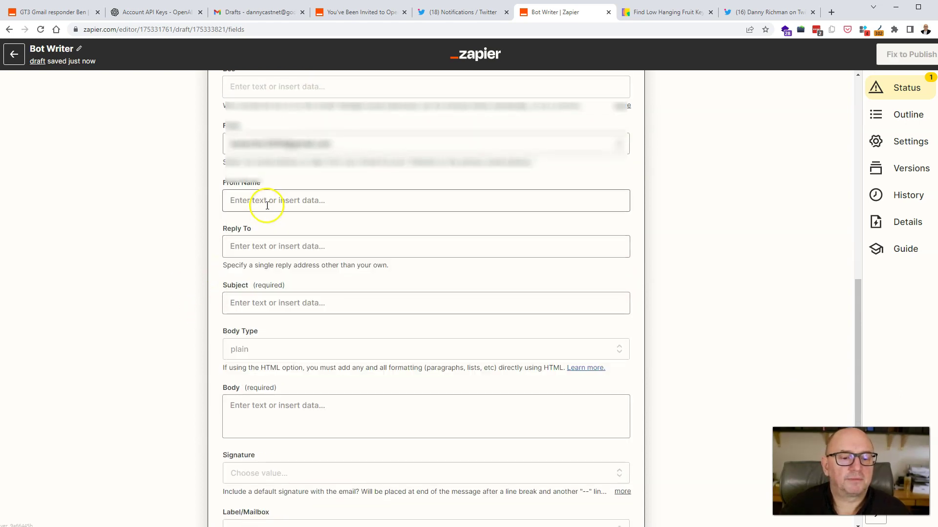
pyautogui.click(267, 204)
pyautogui.write('Bot Writer')
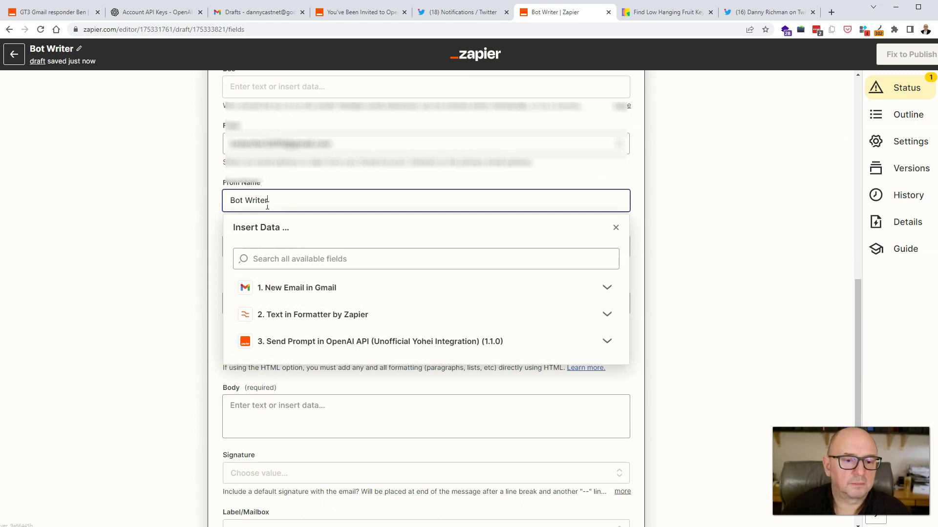
pyautogui.click(63, 233)
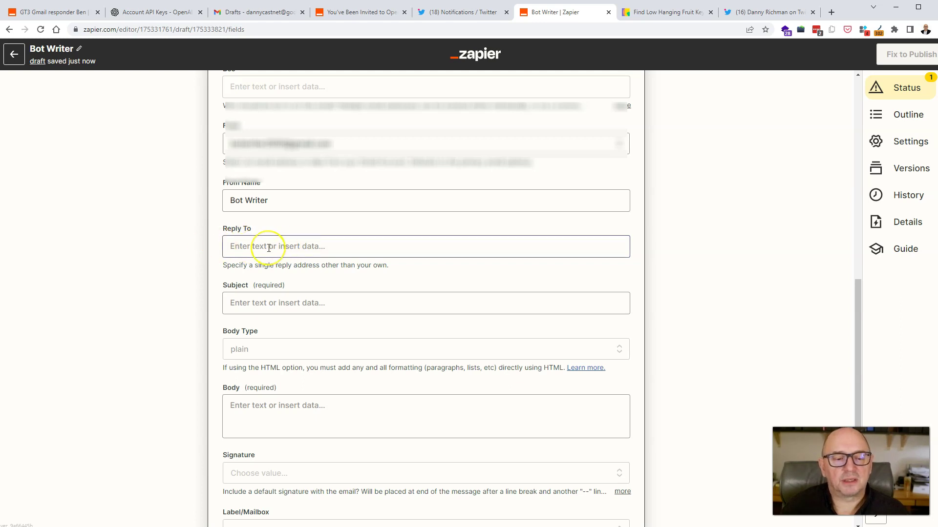
# Leave Reply To empty and set the email's subject to "Your Bot Writer Response".
pyautogui.scroll(-2, 270, 247)
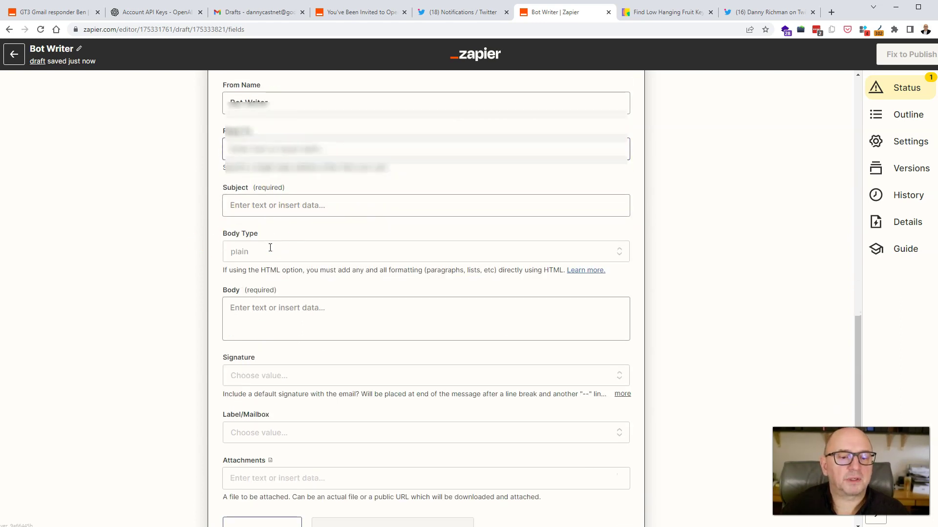
pyautogui.click(261, 209)
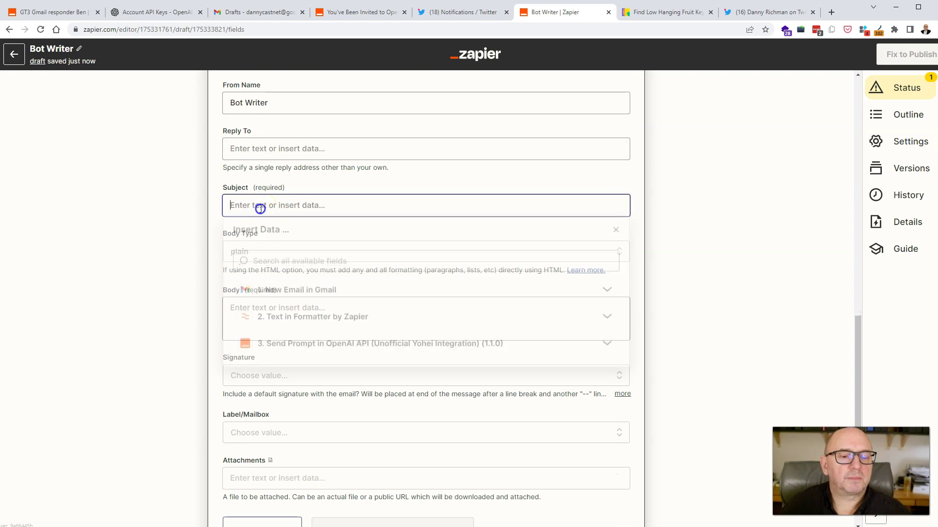
pyautogui.write('Your')
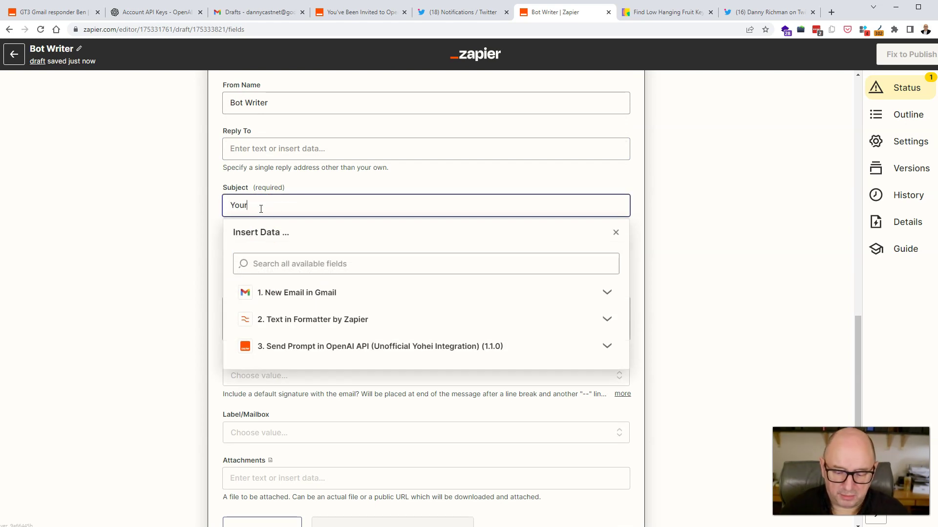
pyautogui.write(' Bot Writer Response')
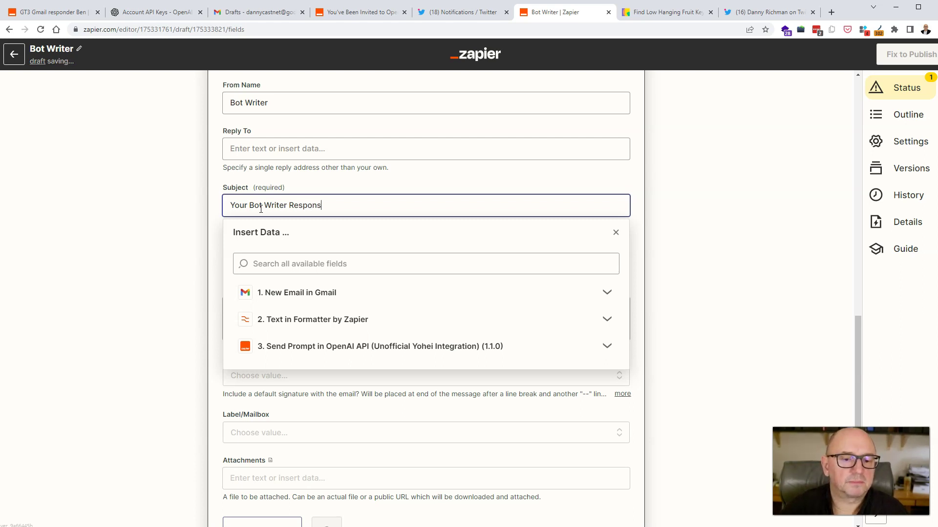
pyautogui.click(77, 246)
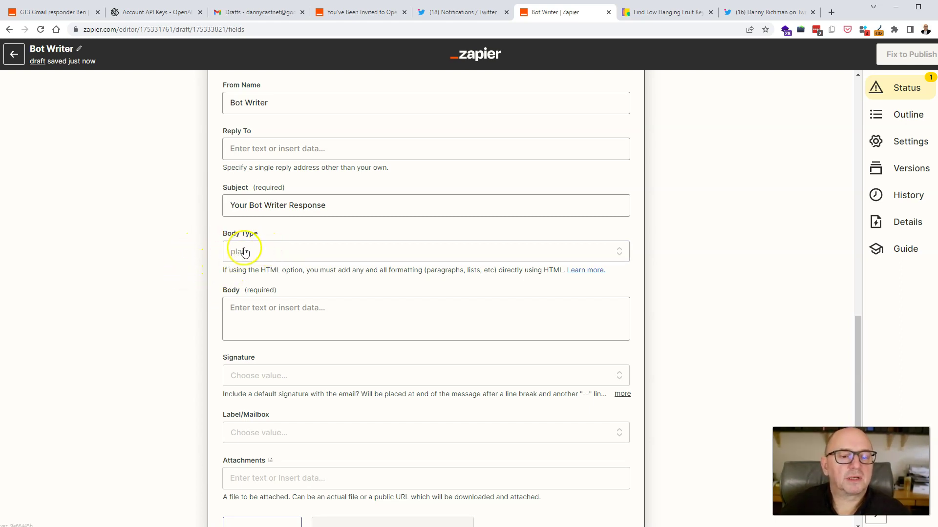
pyautogui.scroll(-2, 287, 258)
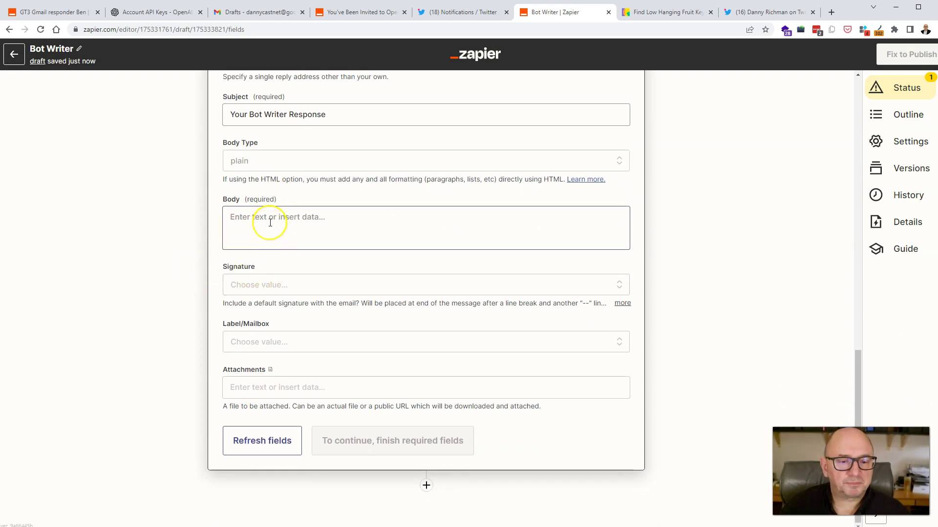
# Insert the Choices Text value of the Send Prompt in OpenAI API step as the email's body.
pyautogui.click(270, 223)
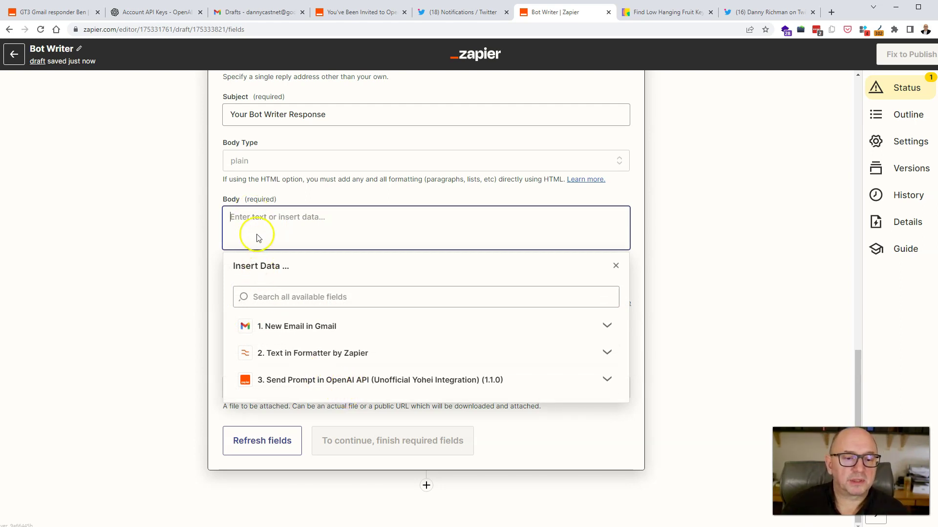
pyautogui.click(358, 385)
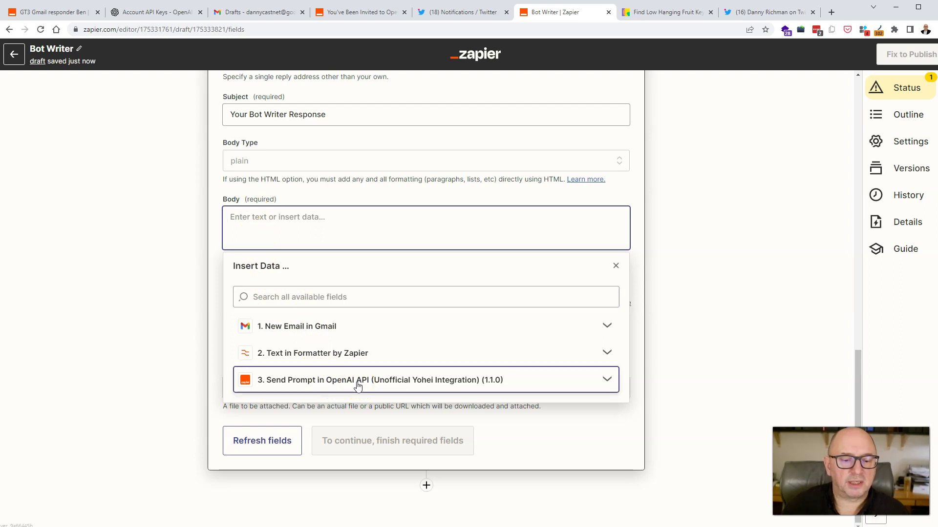
pyautogui.click(293, 468)
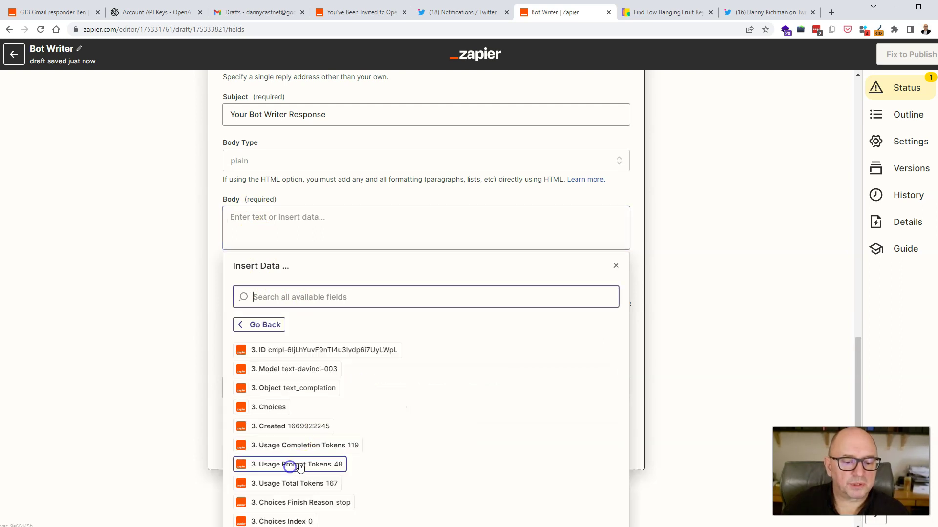
pyautogui.scroll(-1, 324, 428)
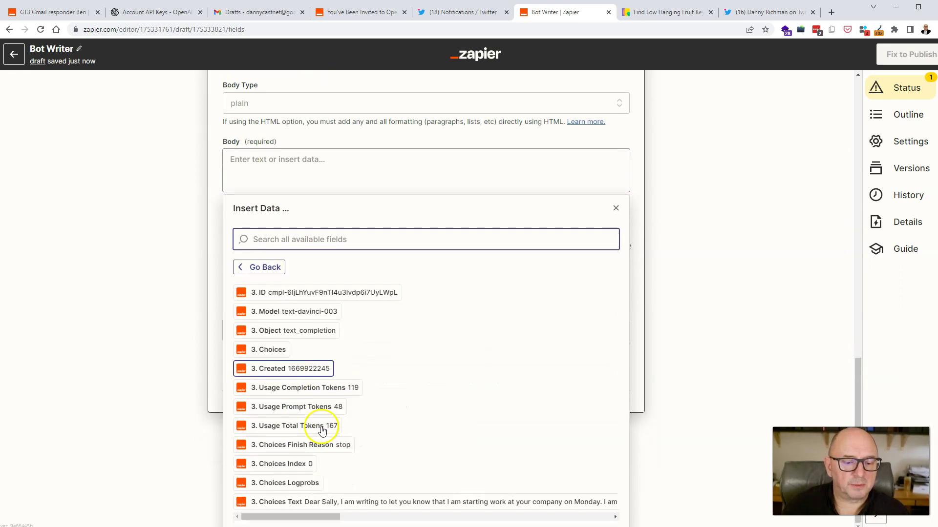
pyautogui.click(289, 503)
pyautogui.click(116, 211)
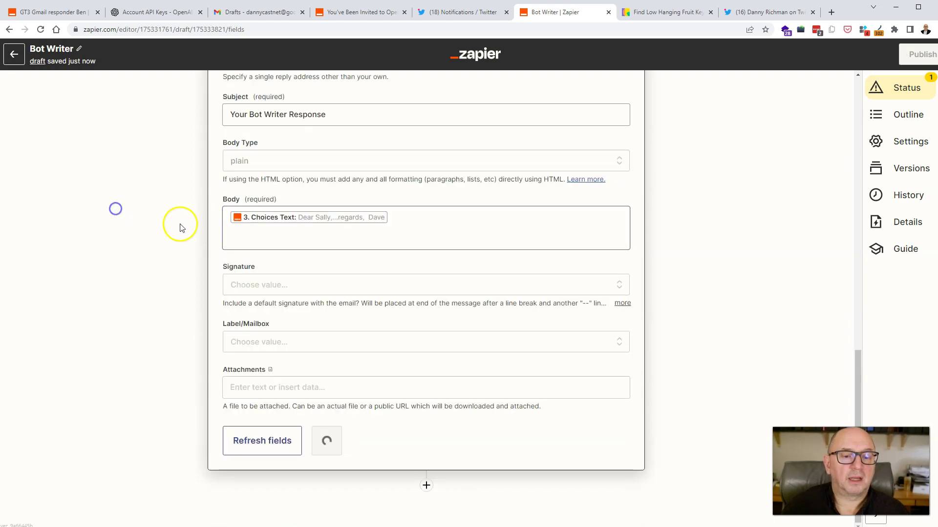
pyautogui.scroll(-1, 230, 230)
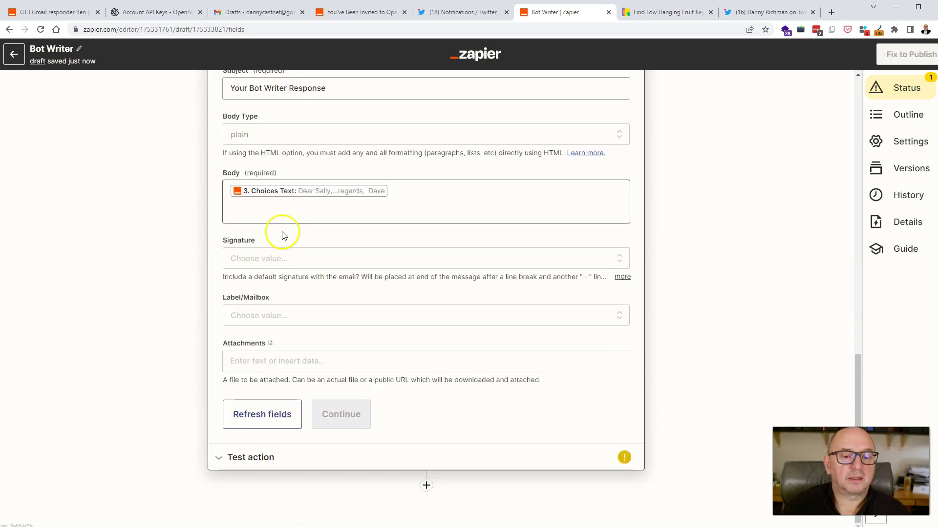
# Add the line "Original message:" above the Choices Text value in the email body, separated by blank lines.
pyautogui.click(402, 190)
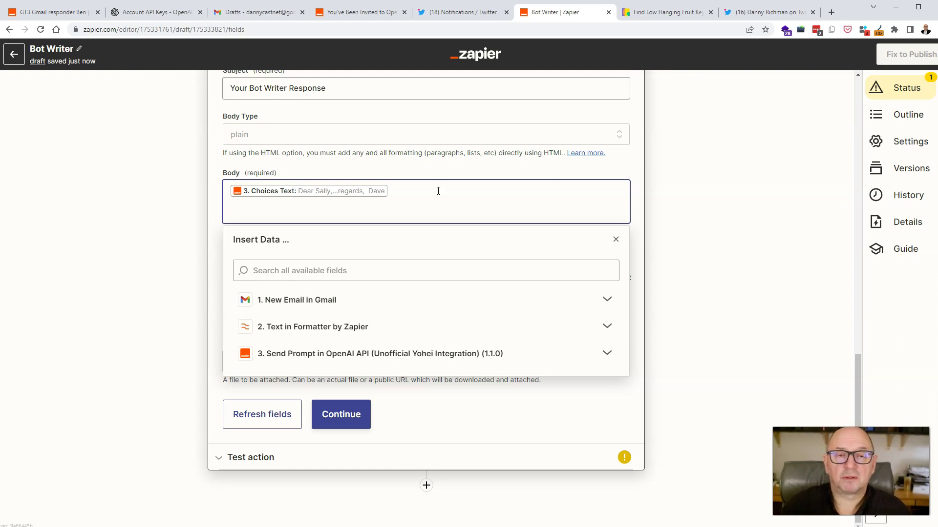
pyautogui.press('Return')
pyautogui.press('Return')
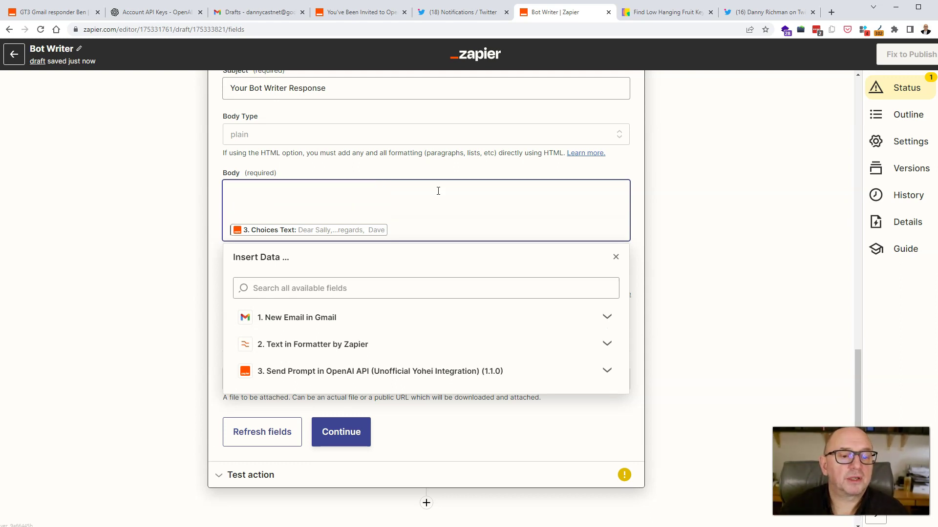
pyautogui.write('Original message:')
# Insert the Output value of the Text in Formatter step on its own line directly under "Original message:".
pyautogui.click(318, 175)
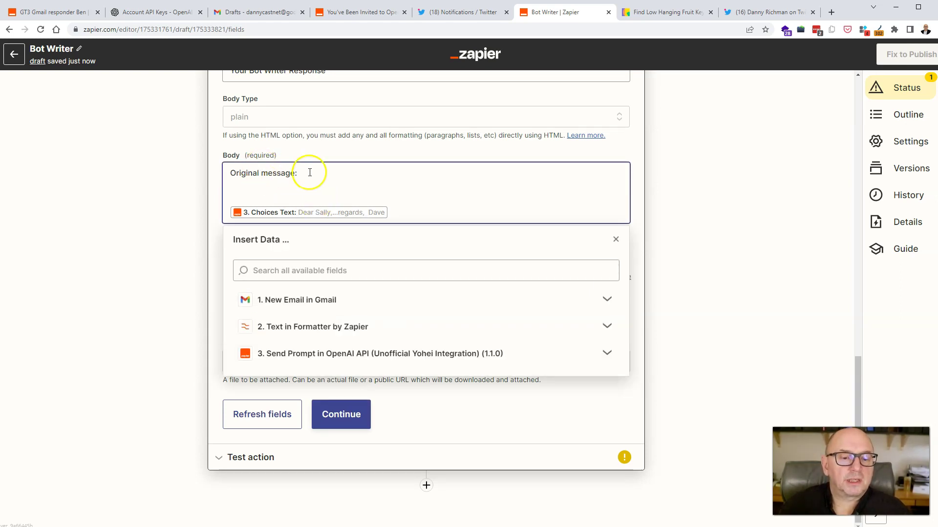
pyautogui.click(327, 326)
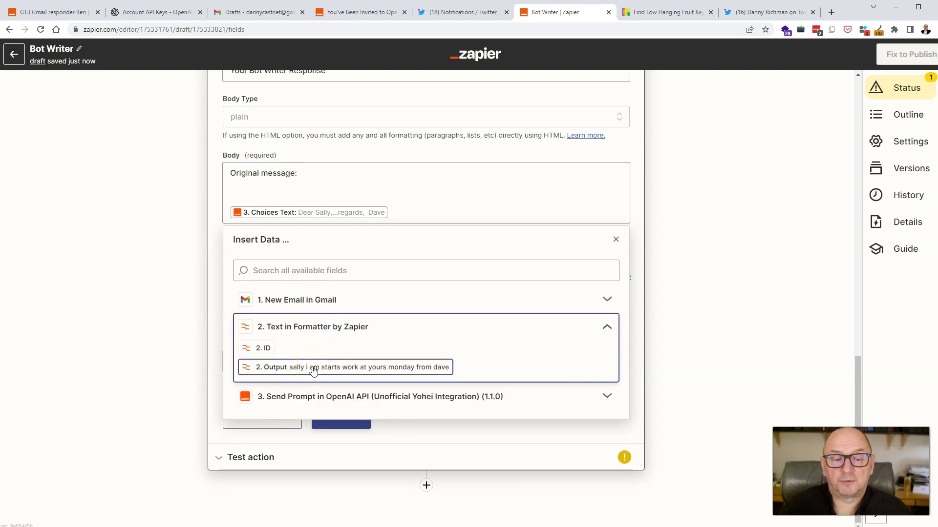
pyautogui.click(313, 371)
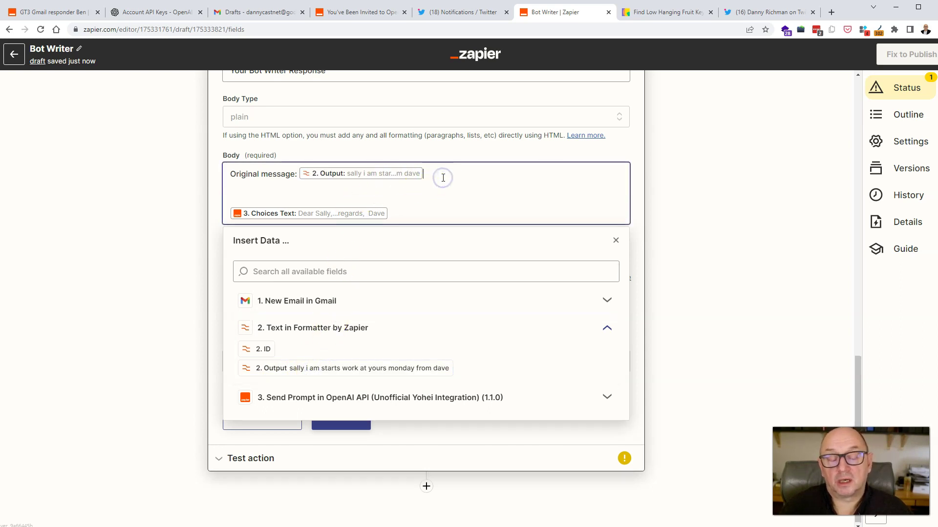
pyautogui.click(293, 174)
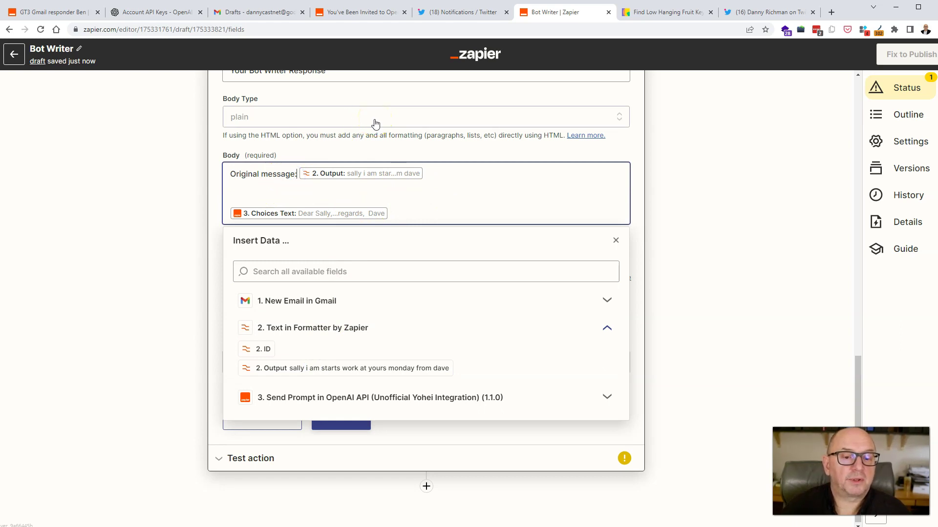
pyautogui.press('Return')
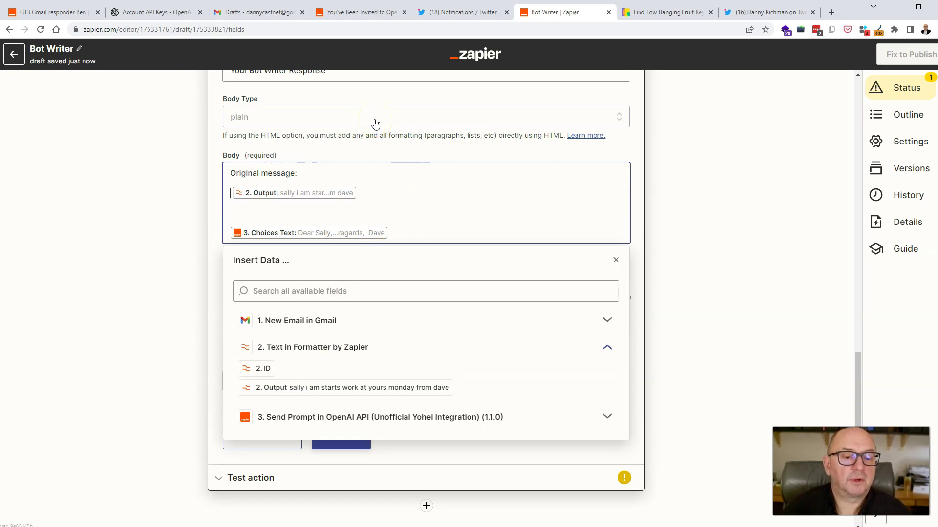
pyautogui.press('Delete')
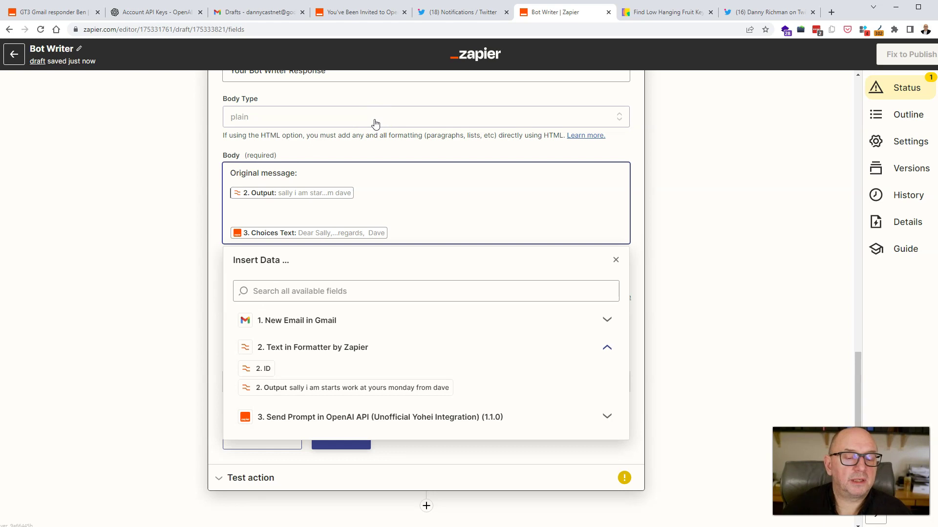
# Add the heading "Bot Writer Message:" on the line above the Choices Text value, with blank space before it.
pyautogui.click(269, 219)
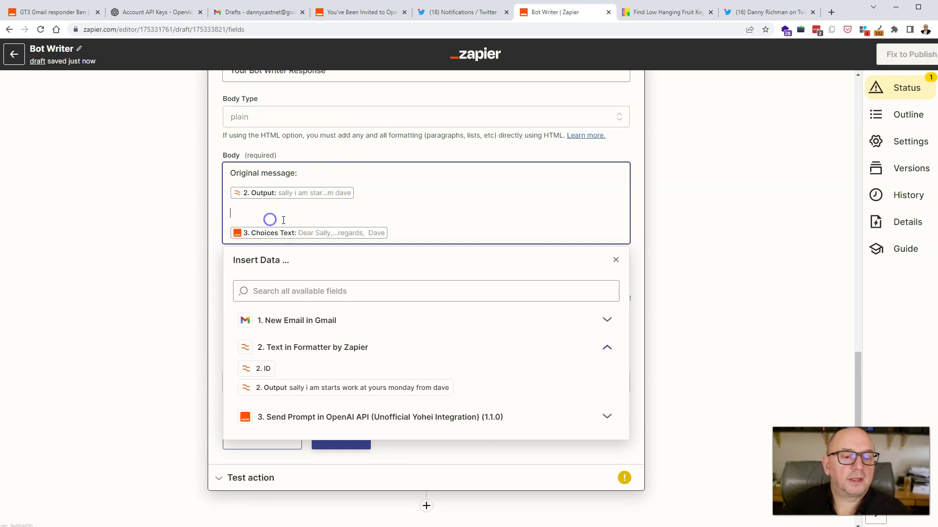
pyautogui.press('Return')
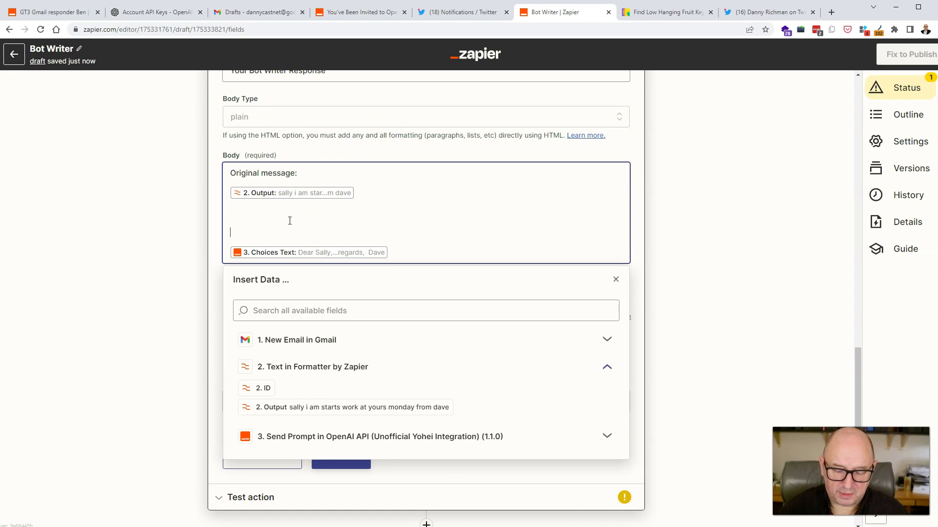
pyautogui.write('Bot')
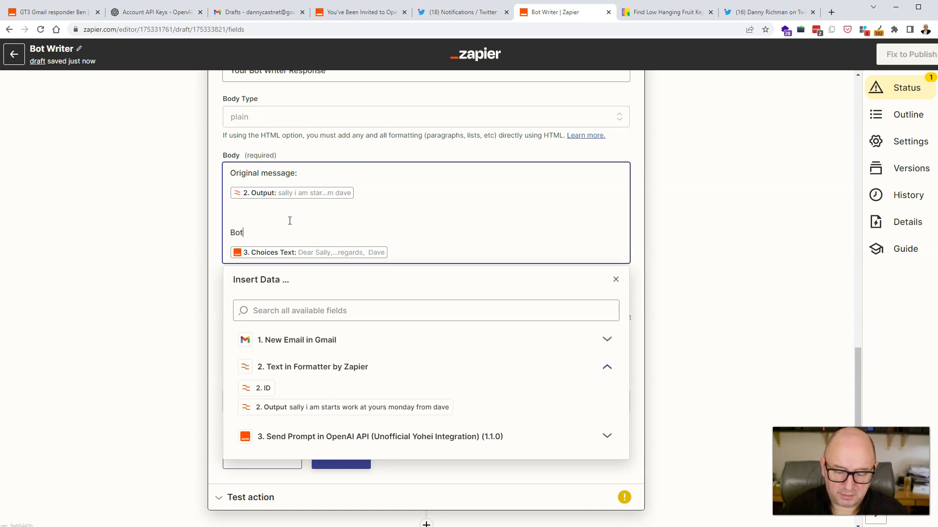
pyautogui.write(' Writer Message:')
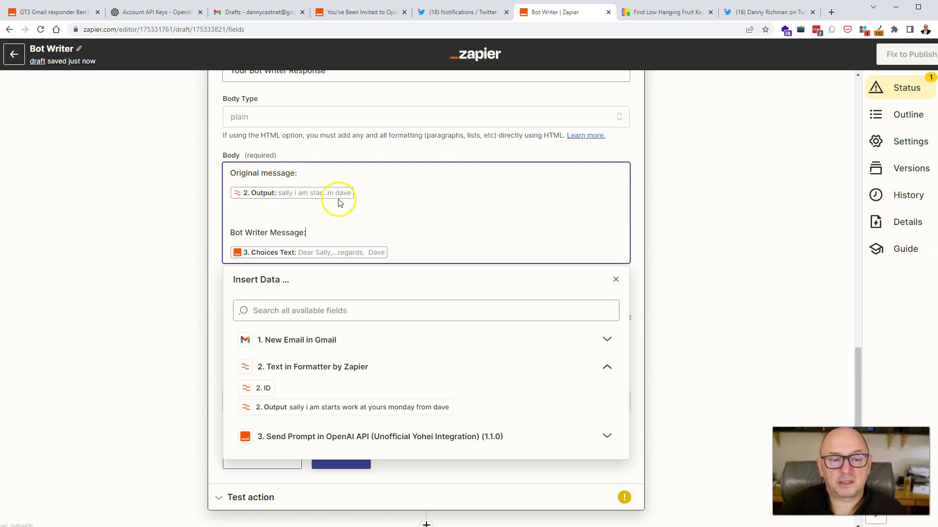
pyautogui.click(324, 233)
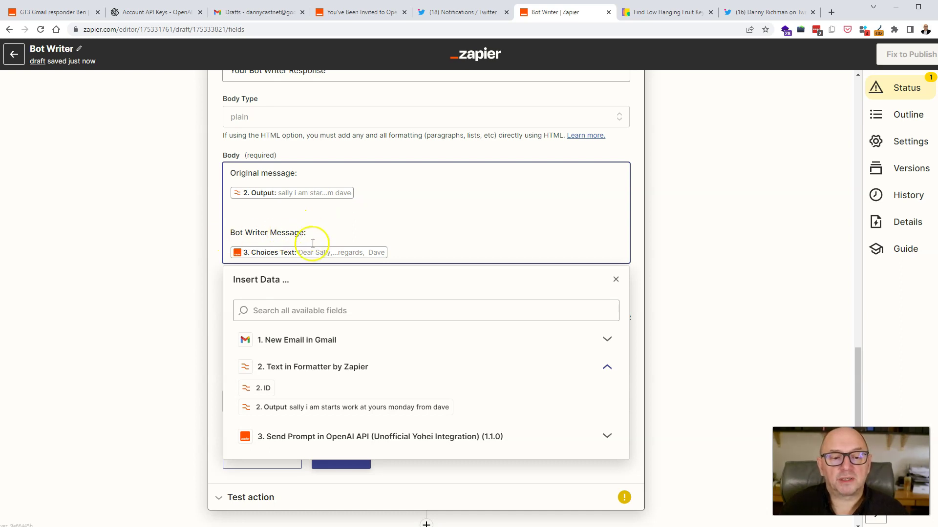
pyautogui.click(122, 289)
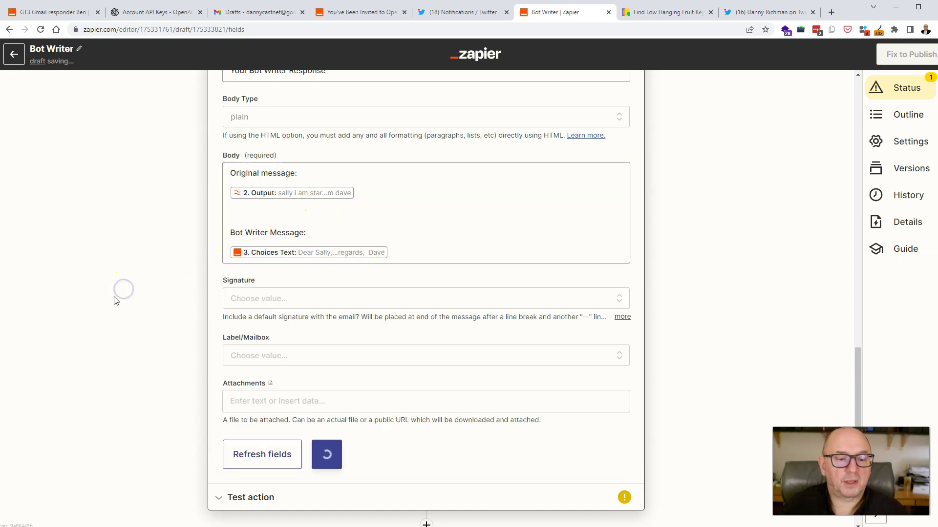
# Complete the Send Email action's setup and run its test to send the sample email.
pyautogui.scroll(-1, 146, 293)
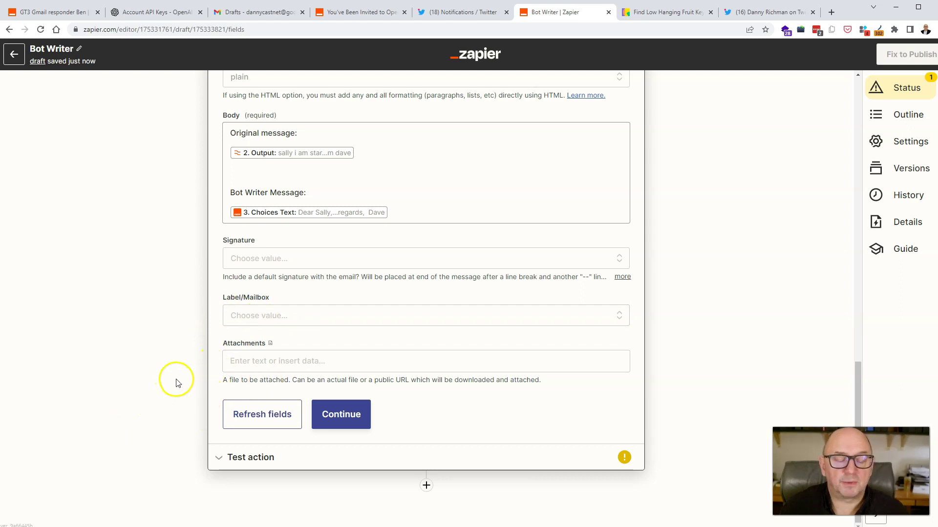
pyautogui.click(350, 421)
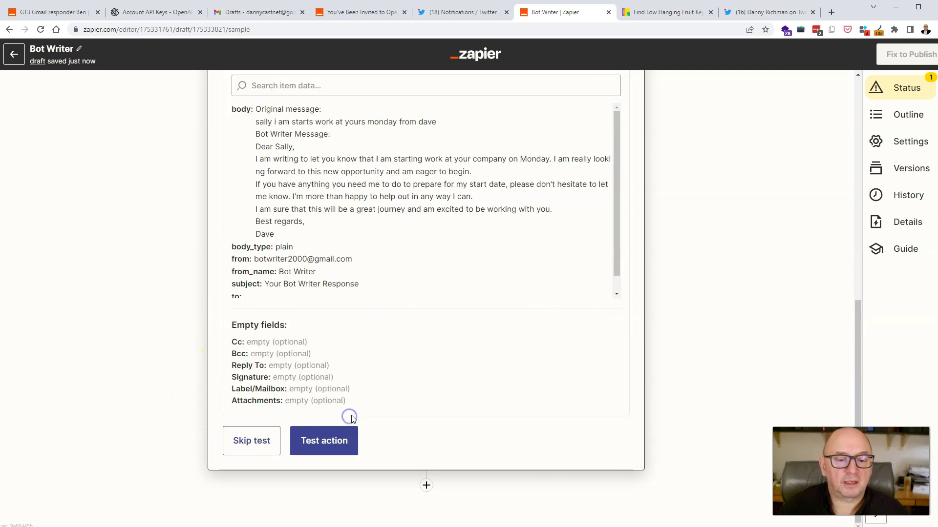
pyautogui.click(330, 442)
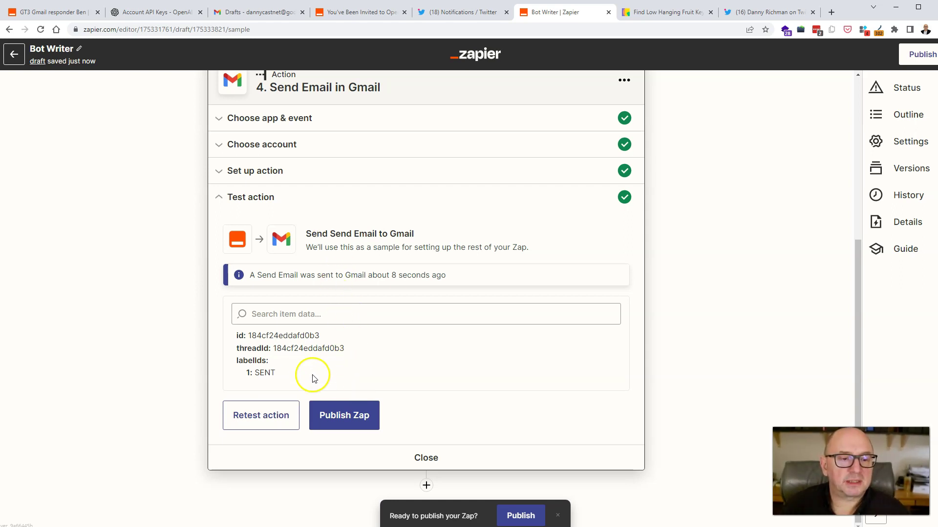
# Publish and turn on the Zap, then dismiss the dialog offering to transfer existing data.
pyautogui.click(348, 417)
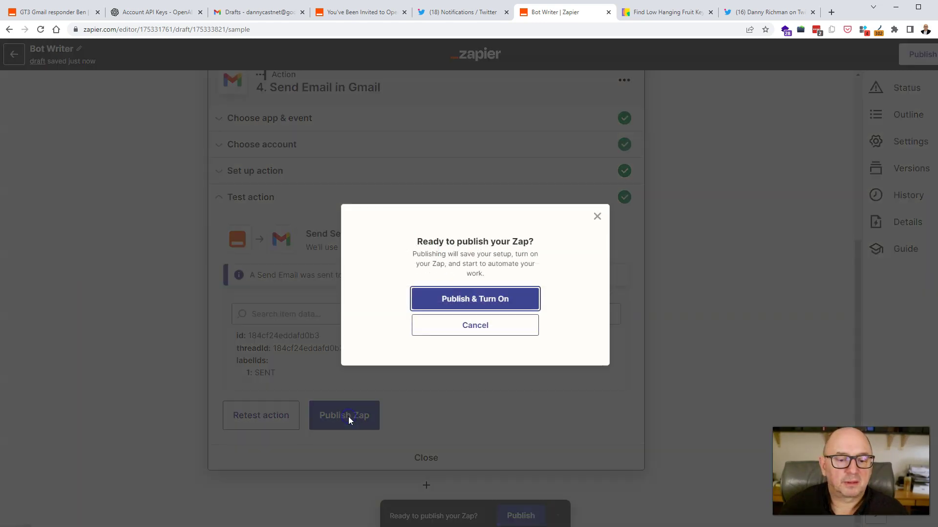
pyautogui.click(474, 298)
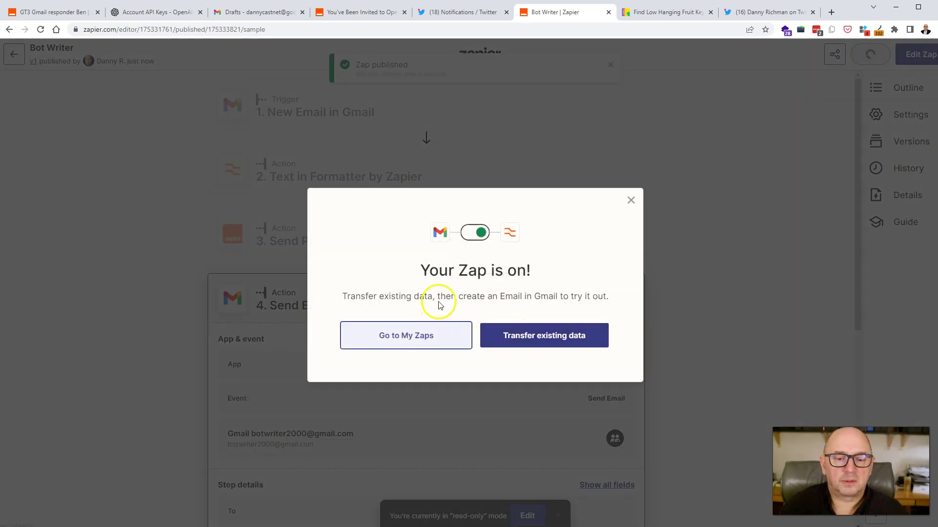
pyautogui.click(631, 200)
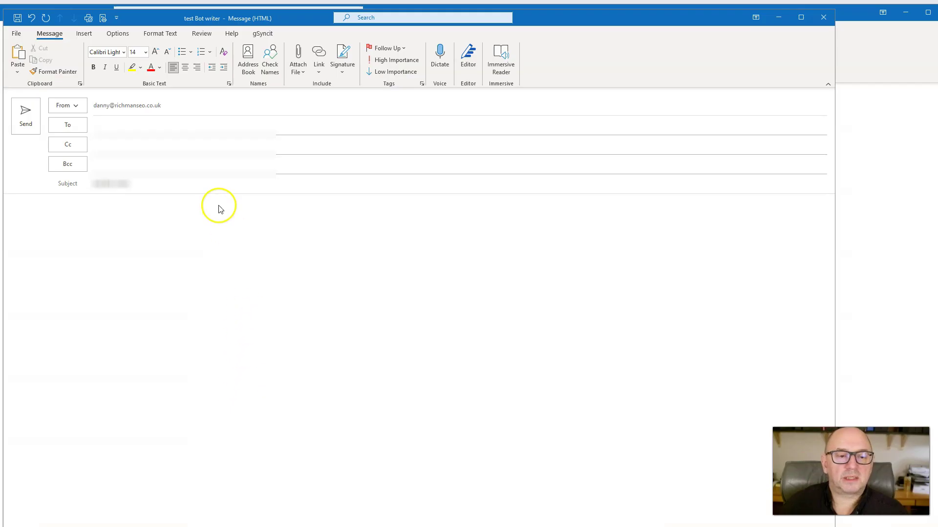
# In Outlook, address the new test message to the bot's email address using the suggested contact.
pyautogui.click(116, 127)
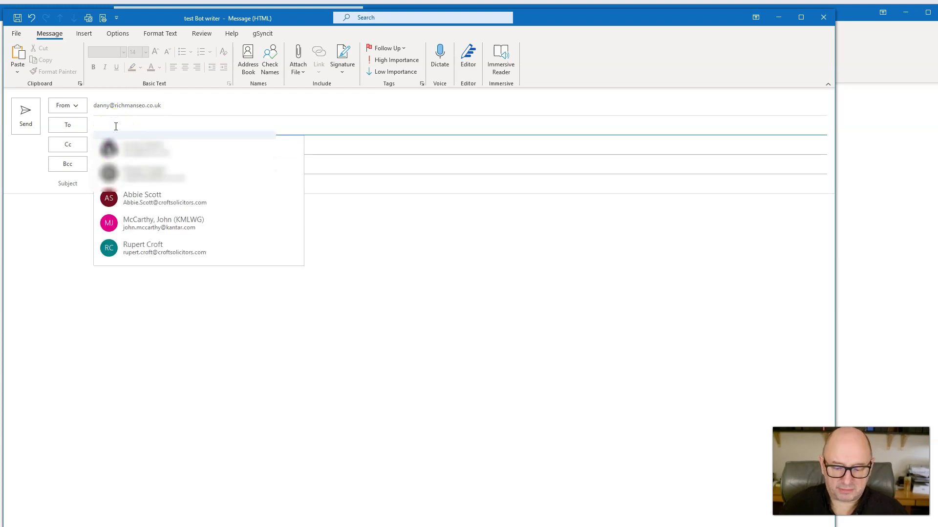
pyautogui.write('b')
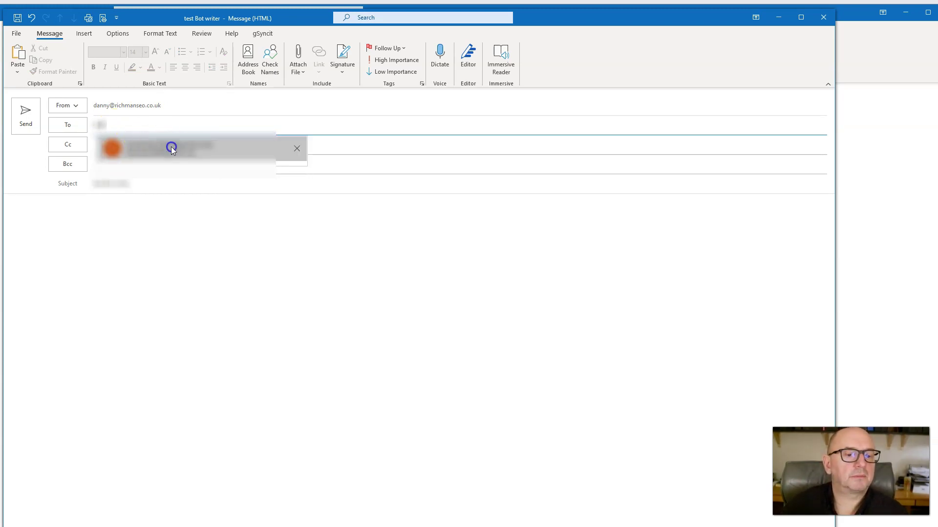
pyautogui.click(172, 146)
pyautogui.click(188, 227)
pyautogui.click(103, 215)
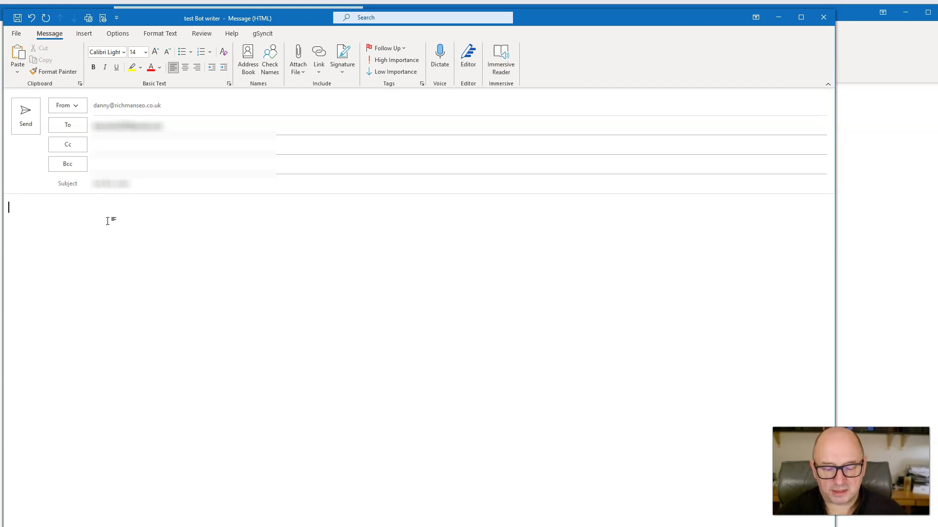
# Write the message body: a short greeting by first name, "I will order the tiles for you on Monday.", and a "From" sign-off with the sender's first name.
pyautogui.write('Hi ')
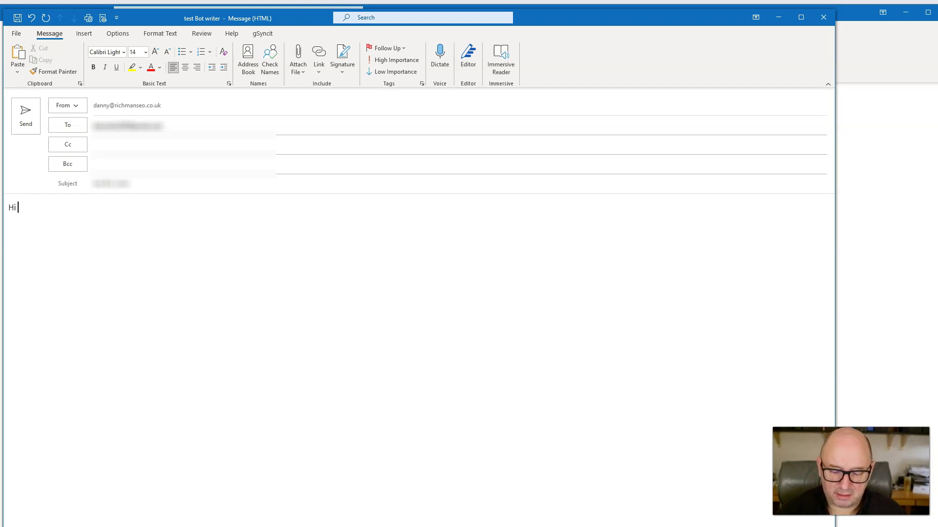
pyautogui.write('ruby. ')
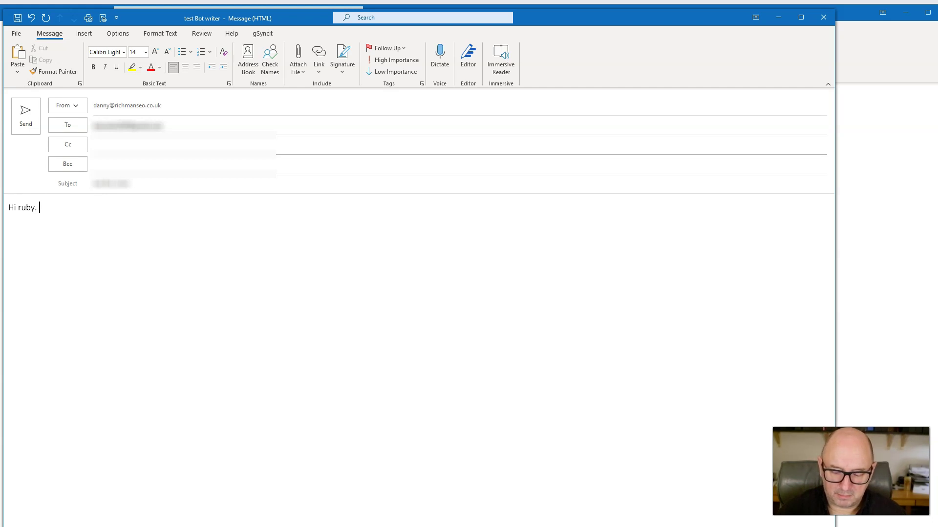
pyautogui.write('I w')
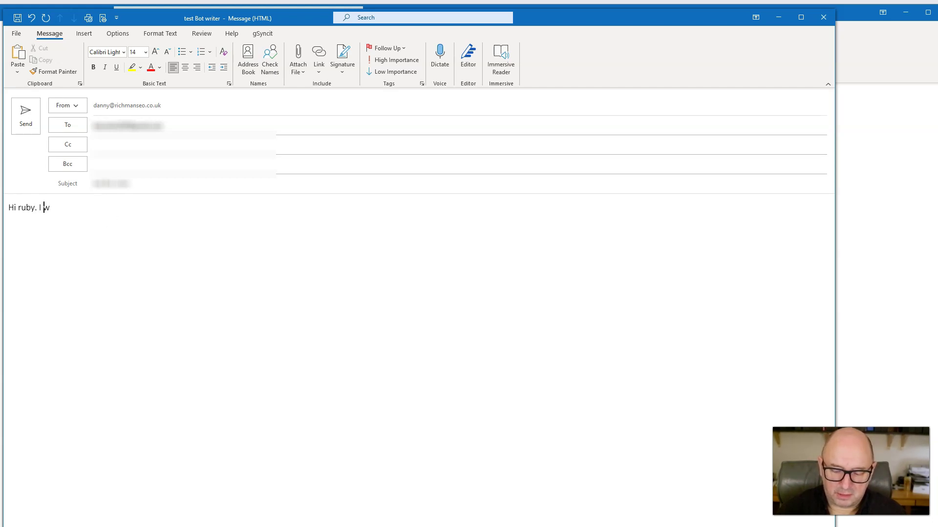
pyautogui.write('ill or')
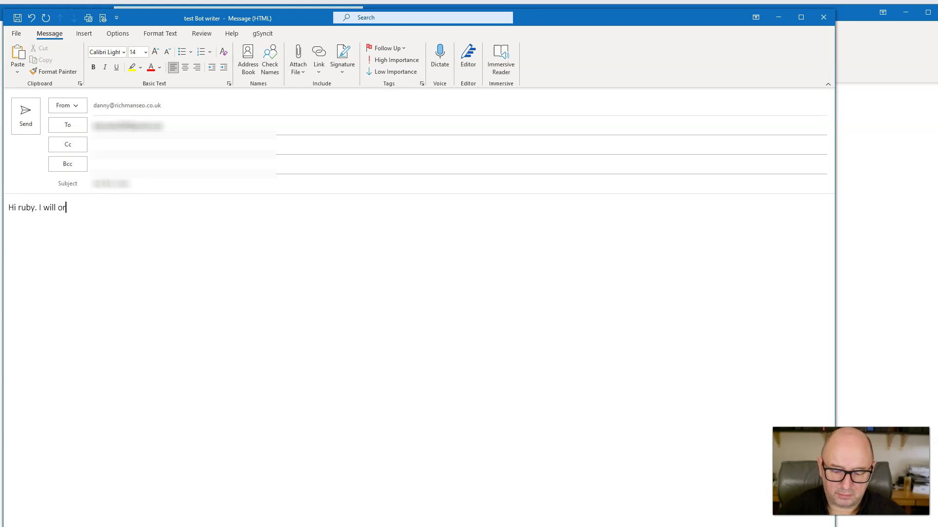
pyautogui.write('der the tiles for you')
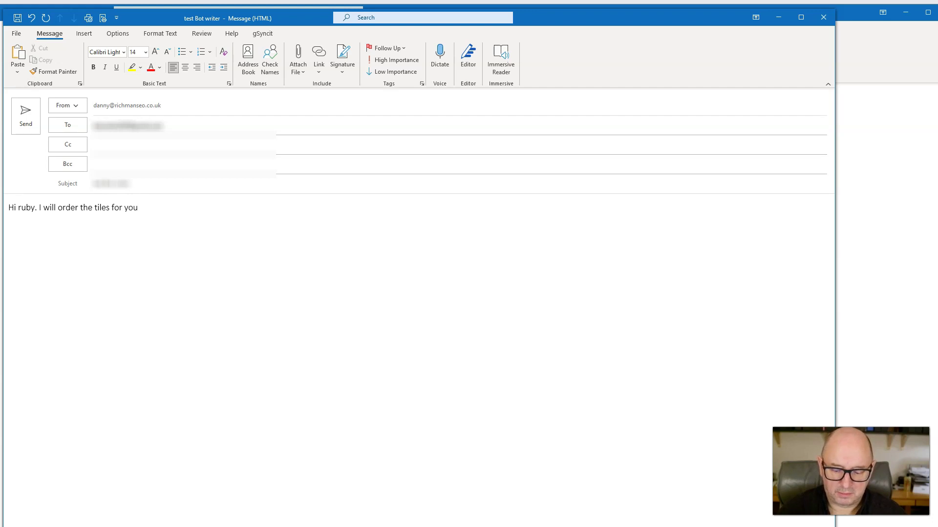
pyautogui.write(' on mond')
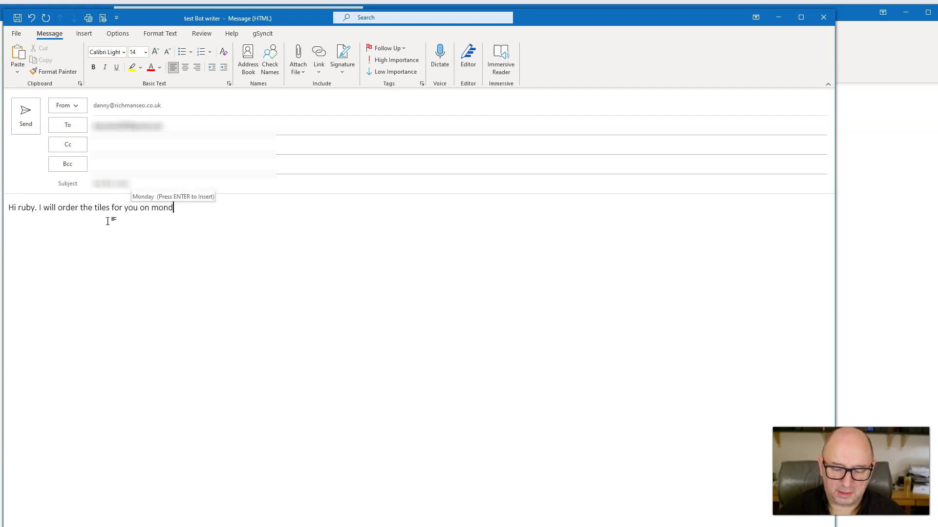
pyautogui.write('ay. from ')
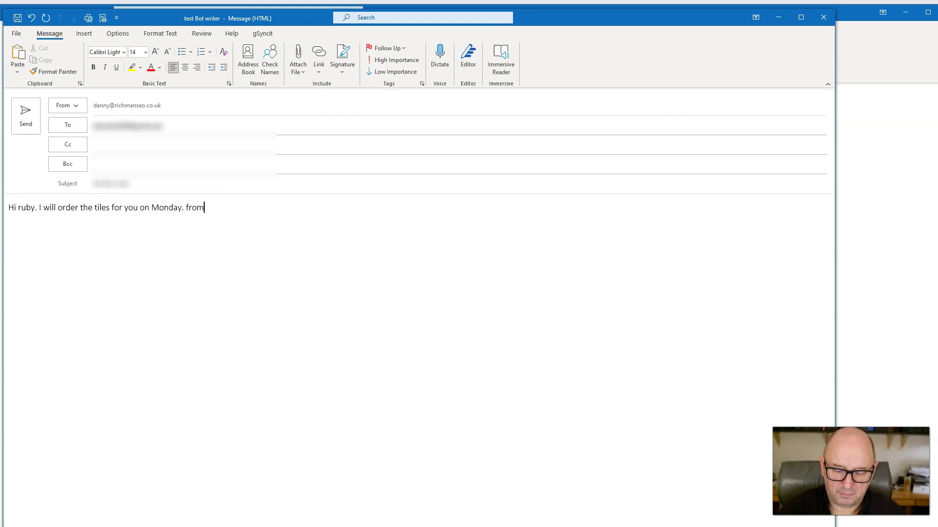
pyautogui.write('jim')
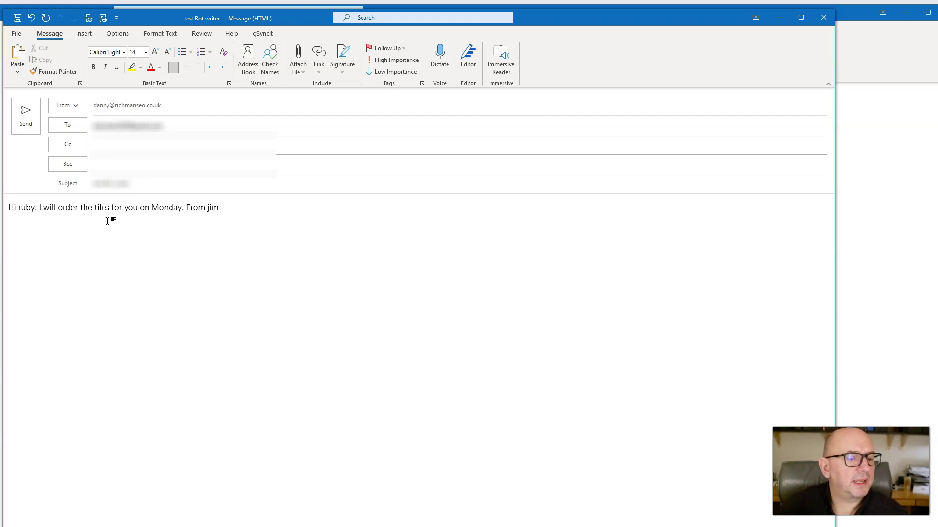
# Change the sign-off so that "from" starts in lowercase and the sender's name is in all capitals.
pyautogui.click(340, 213)
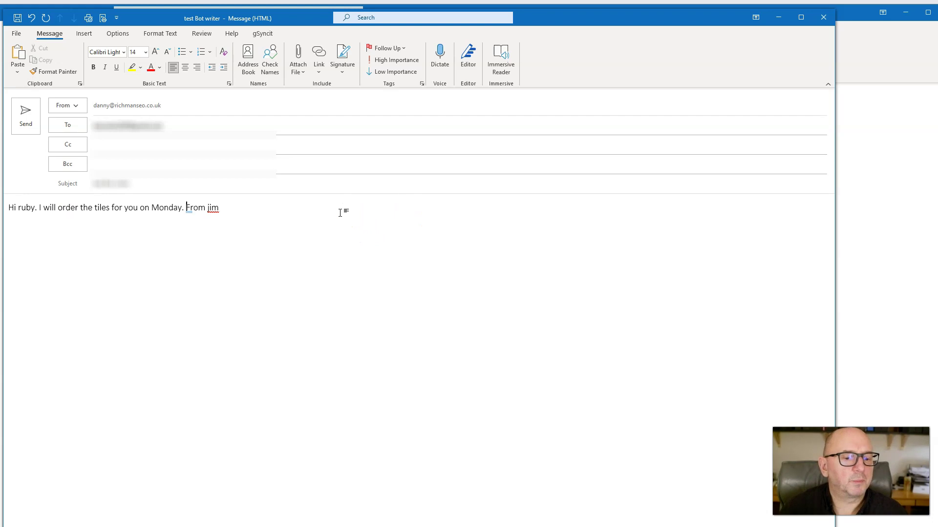
pyautogui.press('Delete')
pyautogui.write('f')
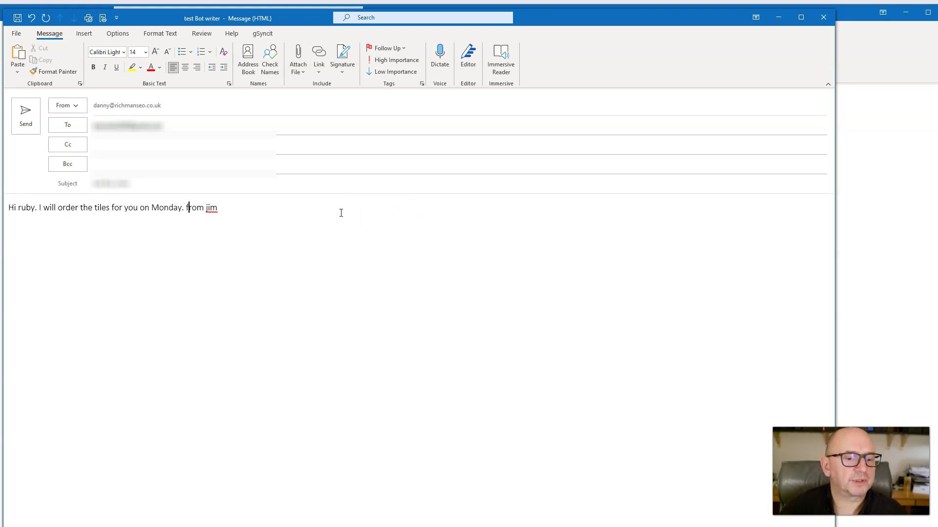
pyautogui.hotkey('shift', 'End')
pyautogui.write('JIM')
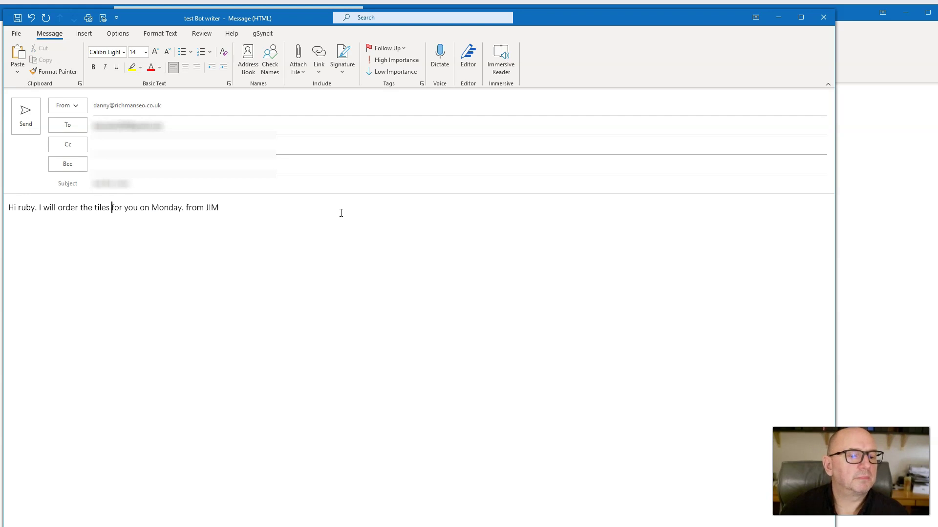
# Reword the sentence with deliberate mistakes to "I will orders the tiles you on Monday." and send the message.
pyautogui.press('Left')
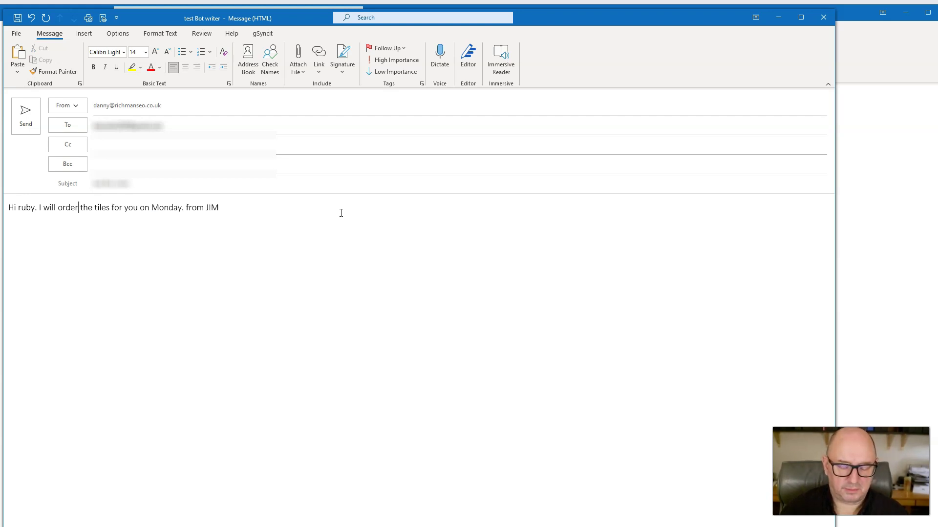
pyautogui.write('s')
pyautogui.press('Right')
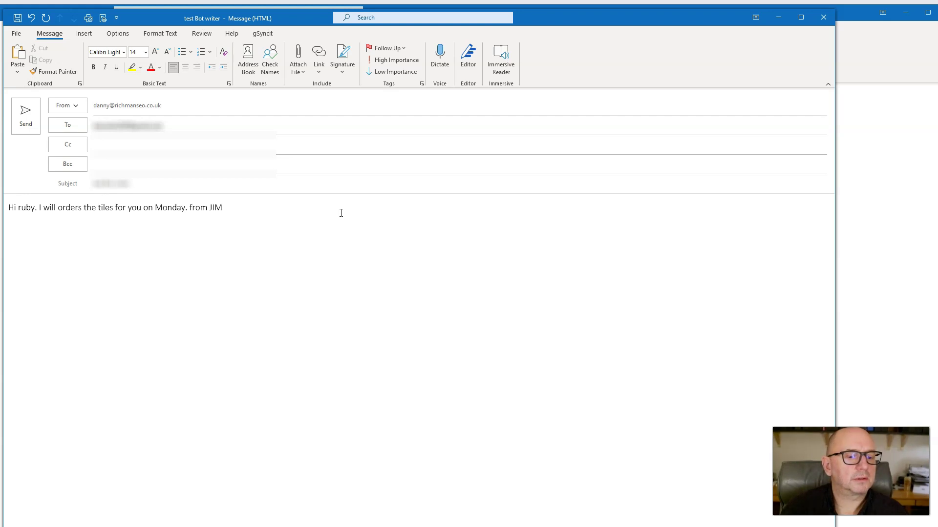
pyautogui.hotkey('ctrl', 'shift', 'Right')
pyautogui.press('Delete')
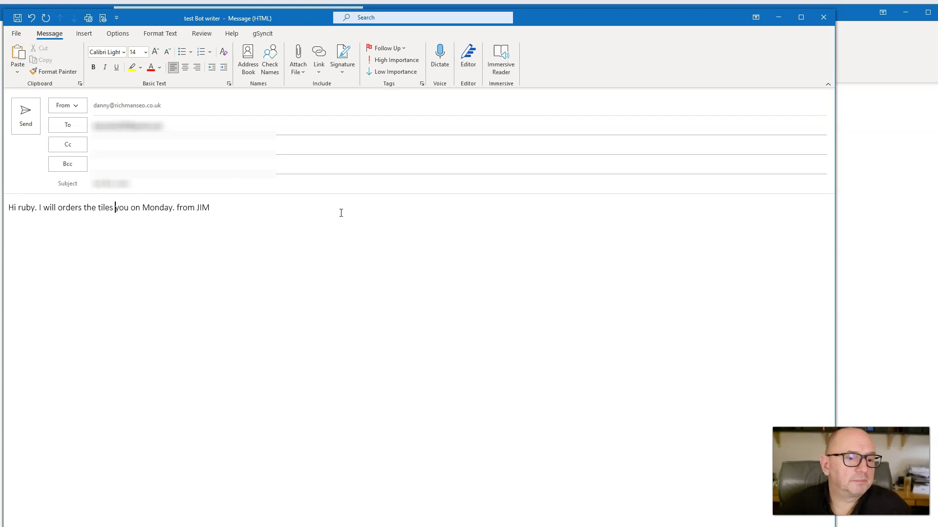
pyautogui.click(27, 132)
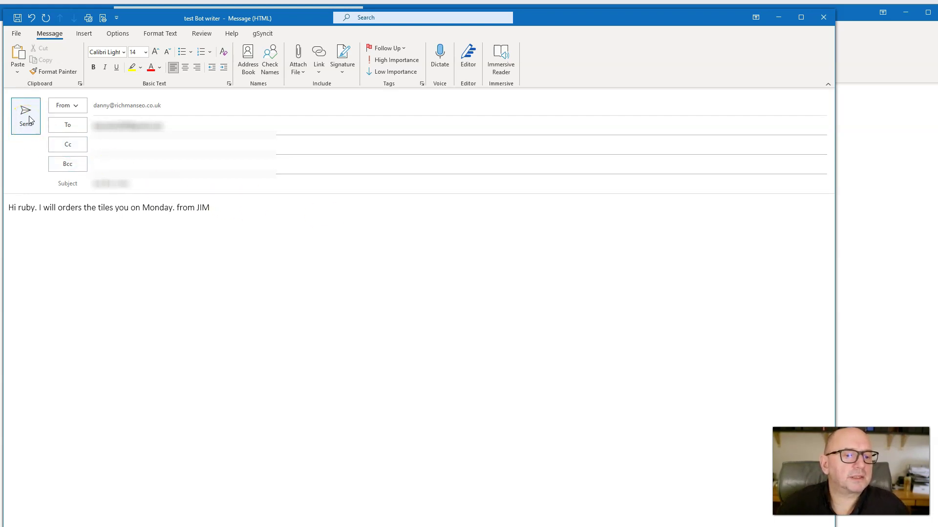
pyautogui.click(29, 119)
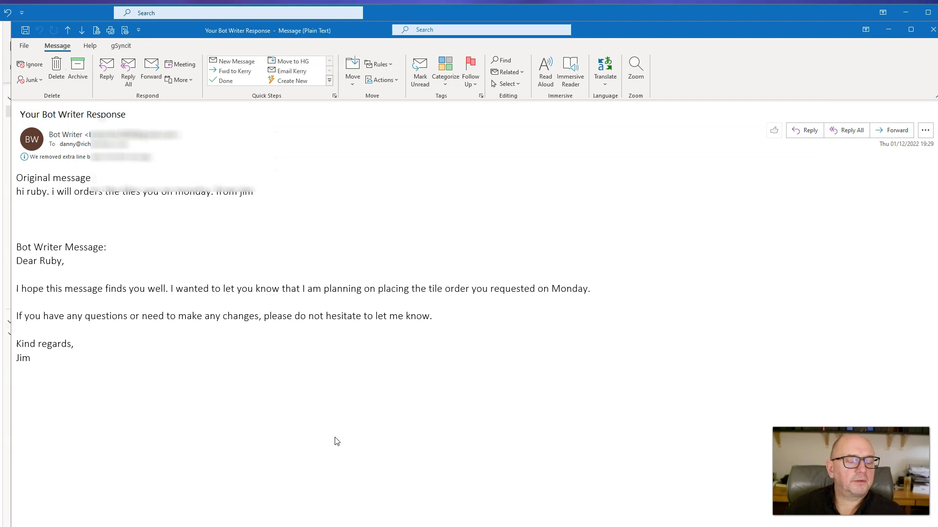